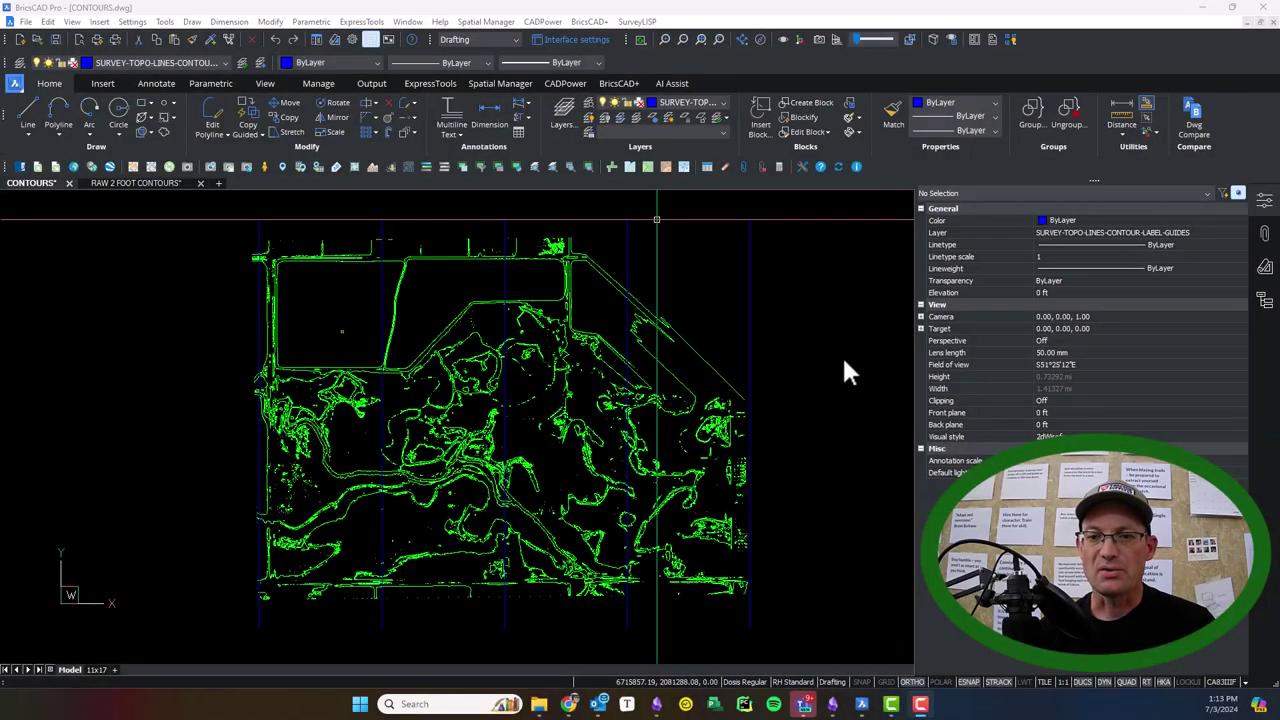
# Step: Examine the green contour lines and the vertical blue label guide lines across the site
pyautogui.click(840, 381)
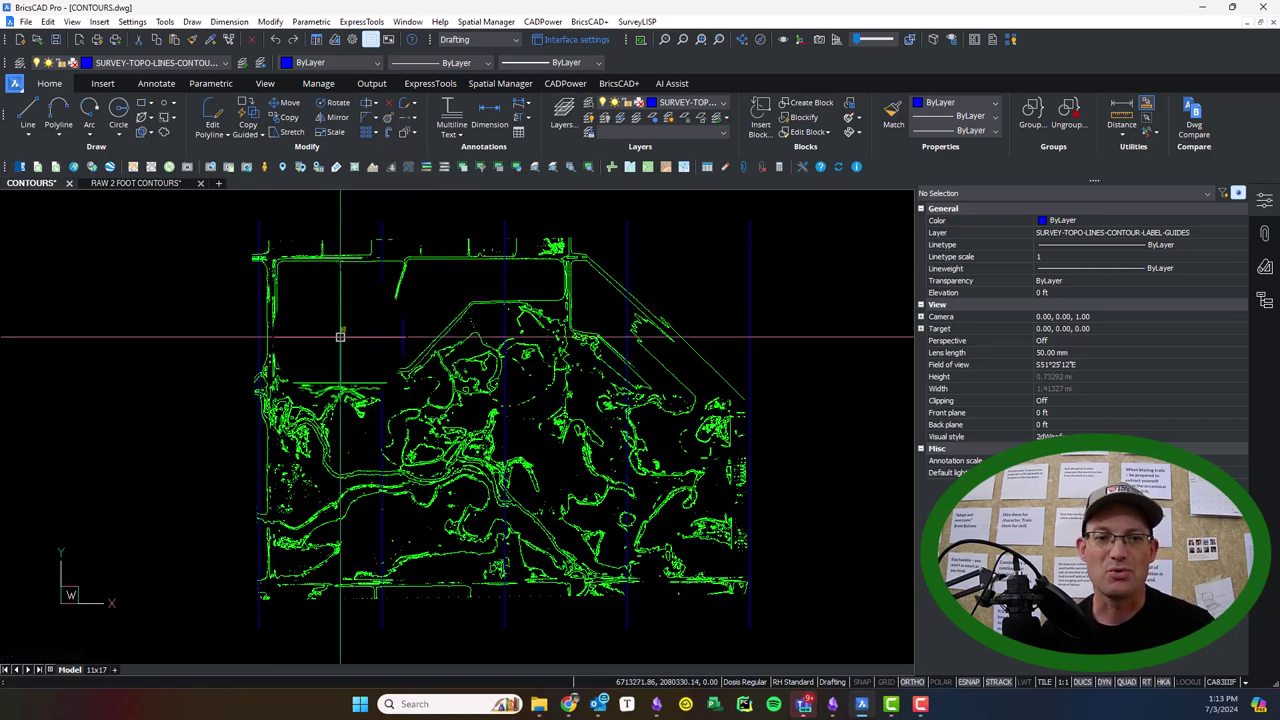
pyautogui.moveTo(349, 348)
pyautogui.mouseDown(button='middle')
pyautogui.moveTo(443, 314)
pyautogui.moveTo(326, 314)
pyautogui.moveTo(360, 351)
pyautogui.moveTo(414, 330)
pyautogui.mouseUp(button='middle')
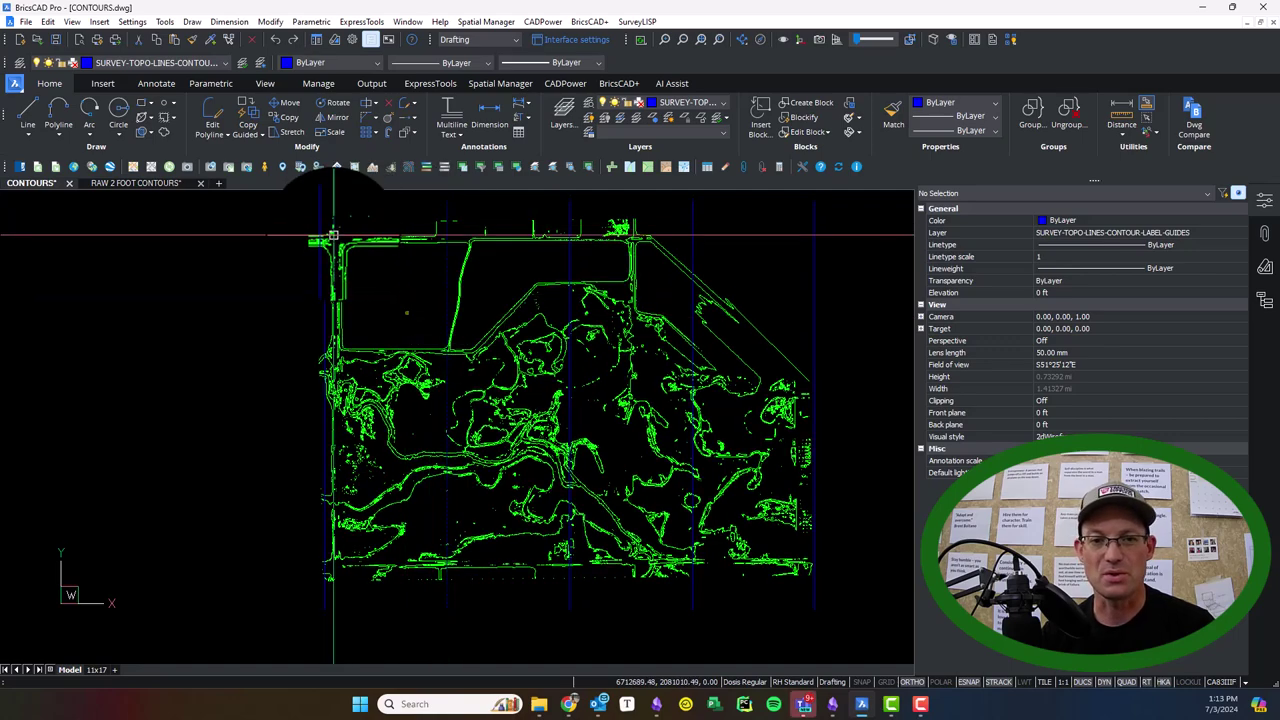
pyautogui.scroll(5, 400, 400)
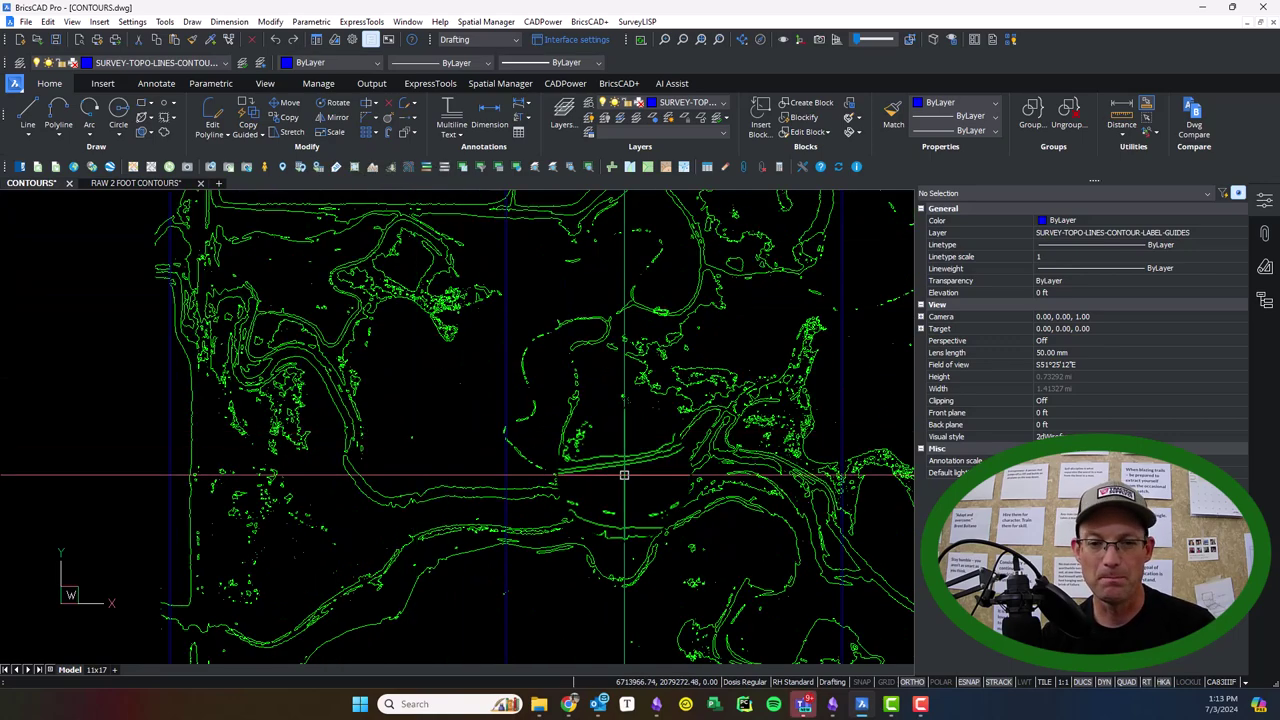
pyautogui.moveTo(560, 430)
pyautogui.mouseDown(button='middle')
pyautogui.moveTo(534, 396)
pyautogui.moveTo(537, 423)
pyautogui.moveTo(289, 457)
pyautogui.moveTo(600, 330)
pyautogui.moveTo(617, 535)
pyautogui.moveTo(531, 277)
pyautogui.moveTo(531, 320)
pyautogui.moveTo(617, 393)
pyautogui.moveTo(794, 423)
pyautogui.moveTo(831, 520)
pyautogui.mouseUp(button='middle')
pyautogui.moveTo(358, 280); pyautogui.dragTo(570, 438, button='middle')
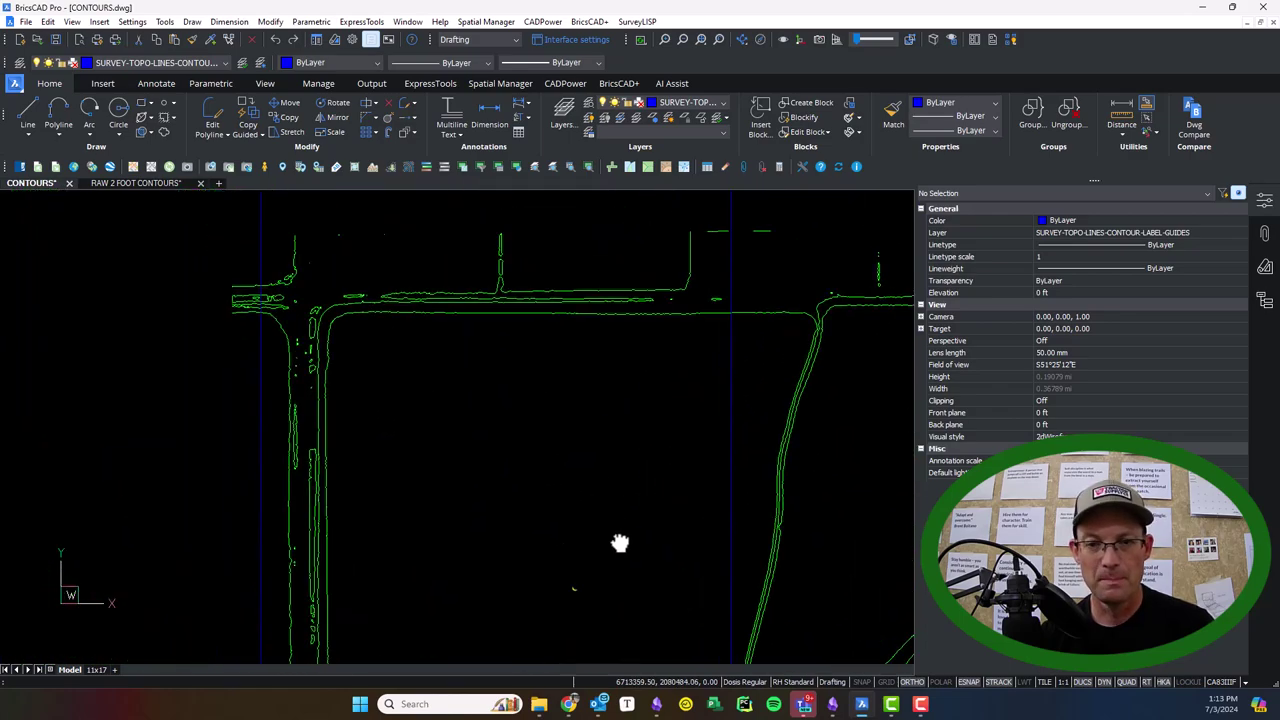
pyautogui.moveTo(500, 376)
pyautogui.mouseDown(button='middle')
pyautogui.moveTo(151, 280)
pyautogui.moveTo(100, 329)
pyautogui.moveTo(517, 300)
pyautogui.moveTo(416, 353)
pyautogui.moveTo(571, 366)
pyautogui.moveTo(820, 265)
pyautogui.moveTo(534, 531)
pyautogui.moveTo(457, 309)
pyautogui.moveTo(350, 392)
pyautogui.mouseUp(button='middle')
pyautogui.moveTo(865, 338)
pyautogui.mouseDown(button='middle')
pyautogui.moveTo(660, 434)
pyautogui.moveTo(748, 665)
pyautogui.mouseUp(button='middle')
pyautogui.moveTo(566, 400)
pyautogui.mouseDown(button='middle')
pyautogui.moveTo(551, 386)
pyautogui.moveTo(822, 327)
pyautogui.mouseUp(button='middle')
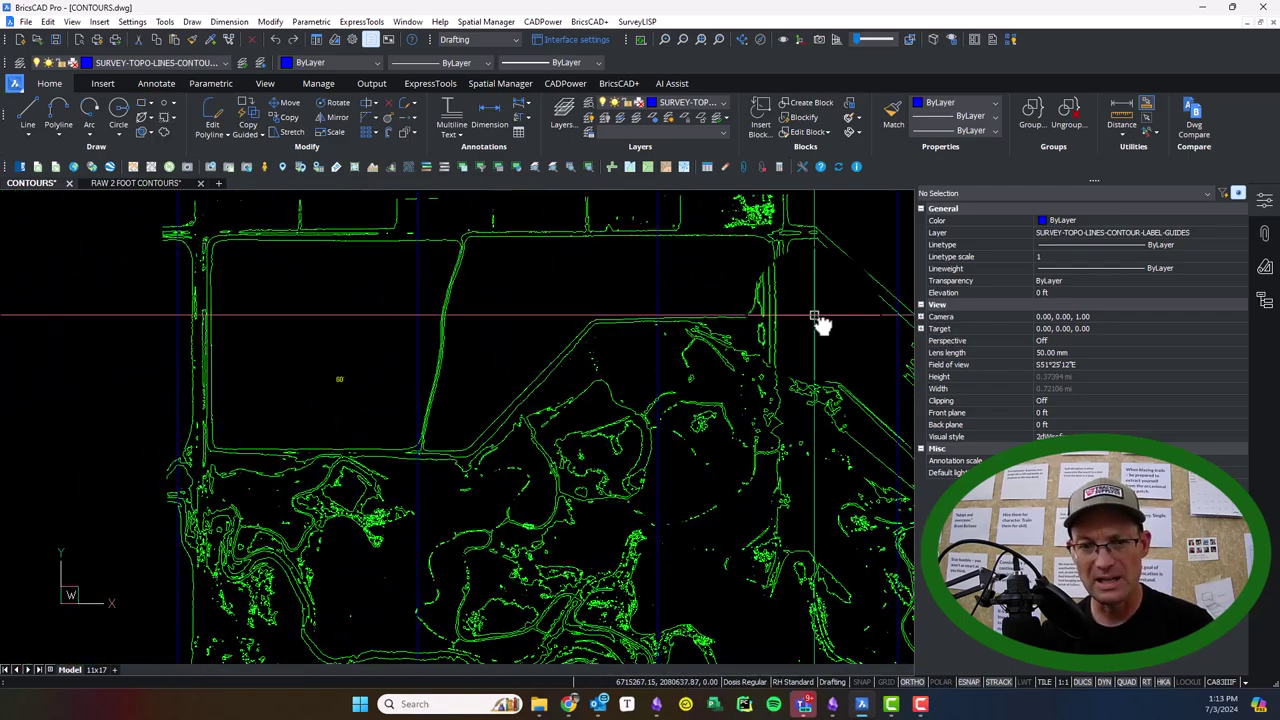
pyautogui.moveTo(297, 355)
pyautogui.mouseDown(button='middle')
pyautogui.moveTo(451, 289)
pyautogui.moveTo(409, 343)
pyautogui.moveTo(331, 262)
pyautogui.moveTo(306, 486)
pyautogui.moveTo(150, 335)
pyautogui.moveTo(151, 397)
pyautogui.moveTo(280, 308)
pyautogui.mouseUp(button='middle')
# Step: Check the properties of the yellow 60' contour elevation label
pyautogui.click(300, 340)
pyautogui.click(247, 286)
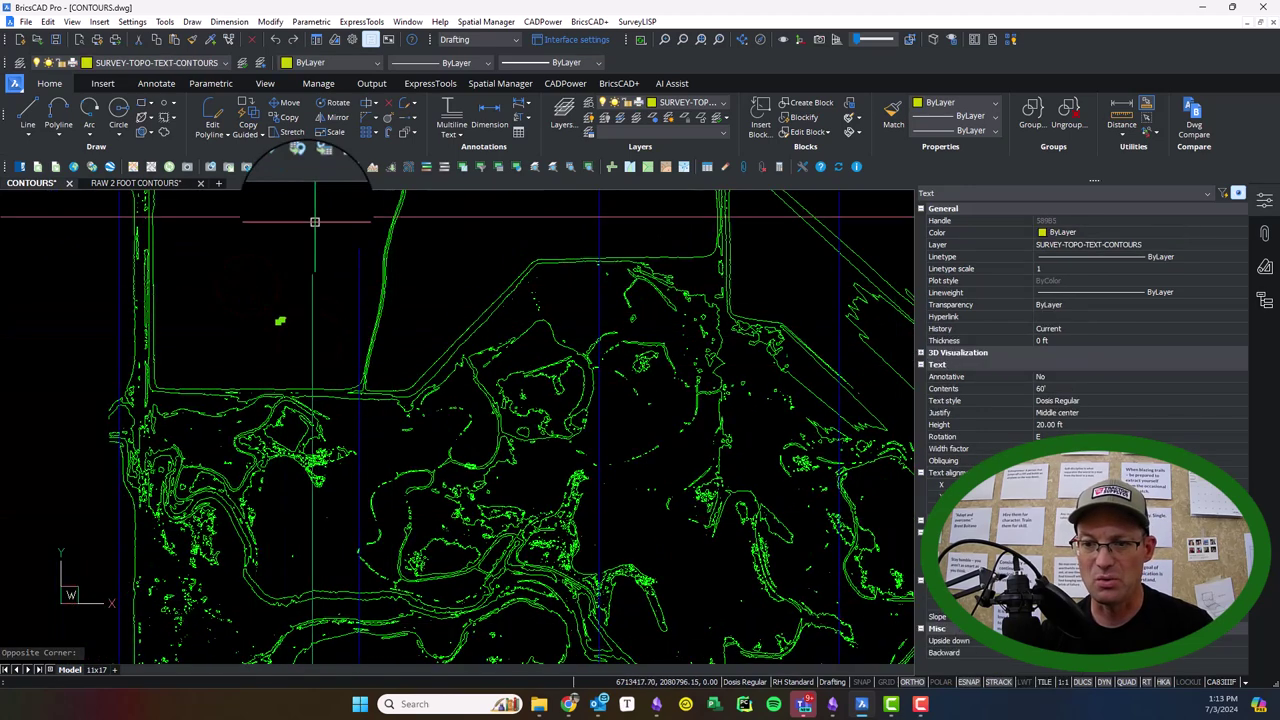
pyautogui.press('Escape')
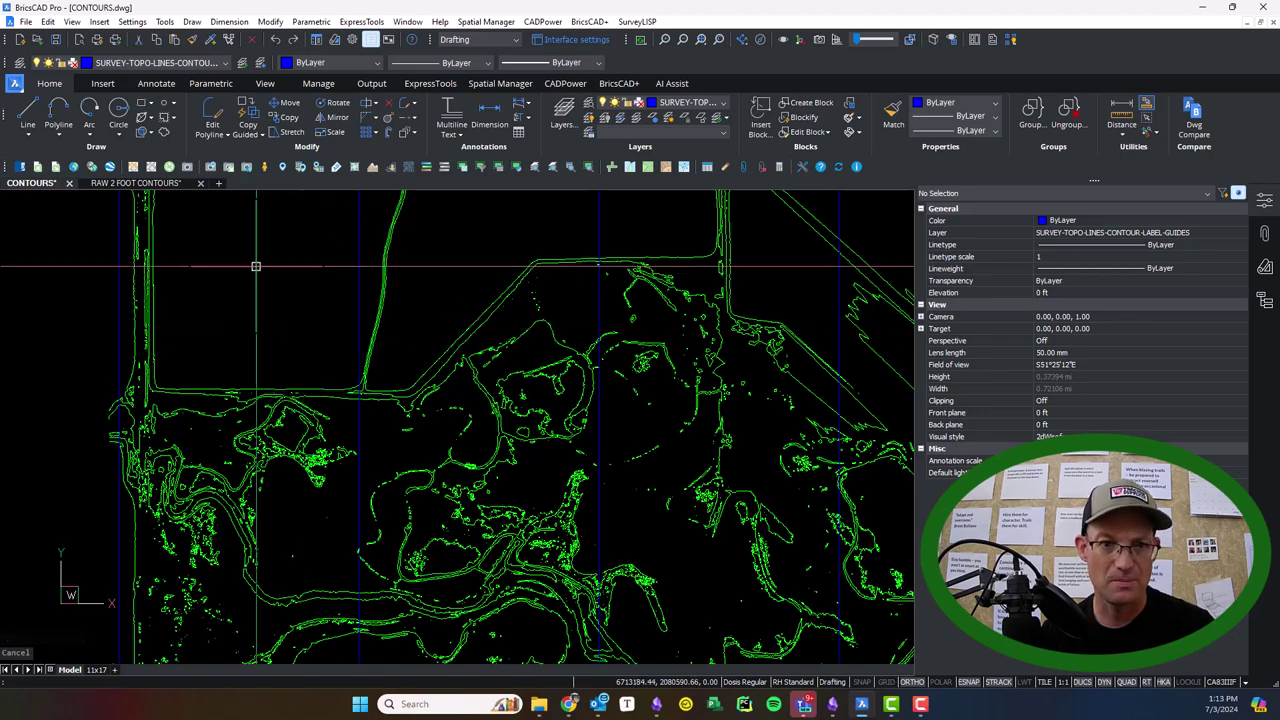
# Step: Check the properties of the easternmost vertical guide line and review the guide spacing across the contours
pyautogui.moveTo(262, 273)
pyautogui.mouseDown(button='middle')
pyautogui.moveTo(369, 420)
pyautogui.moveTo(345, 330)
pyautogui.mouseUp(button='middle')
pyautogui.scroll(-4, 343, 326)
pyautogui.moveTo(555, 413); pyautogui.dragTo(558, 347, button='middle')
pyautogui.click(781, 294)
pyautogui.click(743, 252)
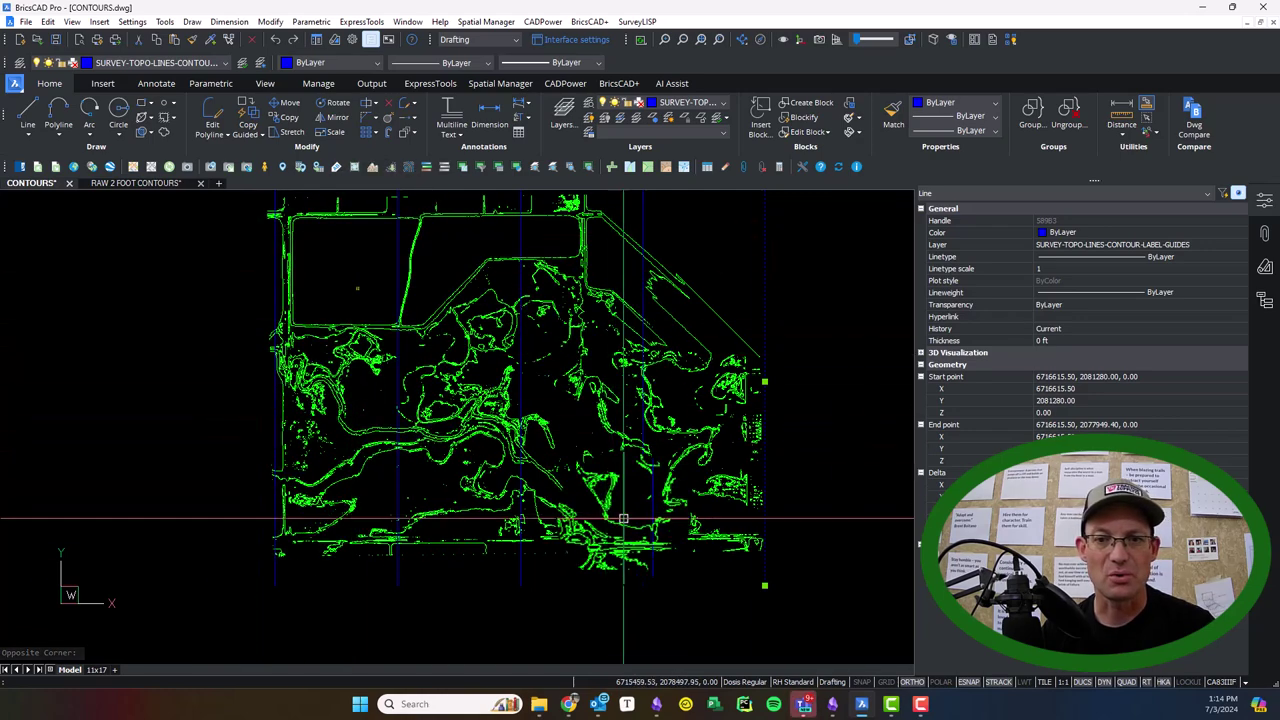
pyautogui.moveTo(843, 406); pyautogui.dragTo(849, 511, button='middle')
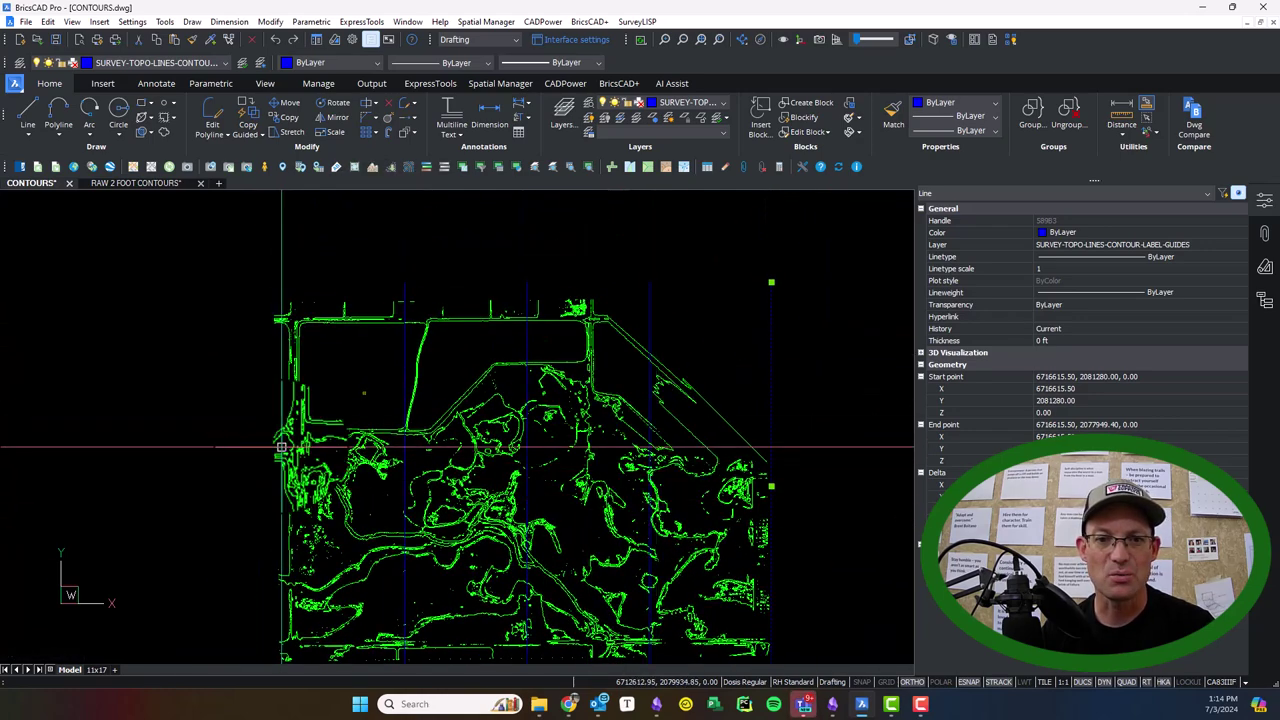
pyautogui.moveTo(717, 540)
pyautogui.mouseDown(button='middle')
pyautogui.moveTo(709, 417)
pyautogui.moveTo(705, 432)
pyautogui.mouseUp(button='middle')
pyautogui.press('Escape')
pyautogui.moveTo(627, 343); pyautogui.dragTo(605, 402, button='middle')
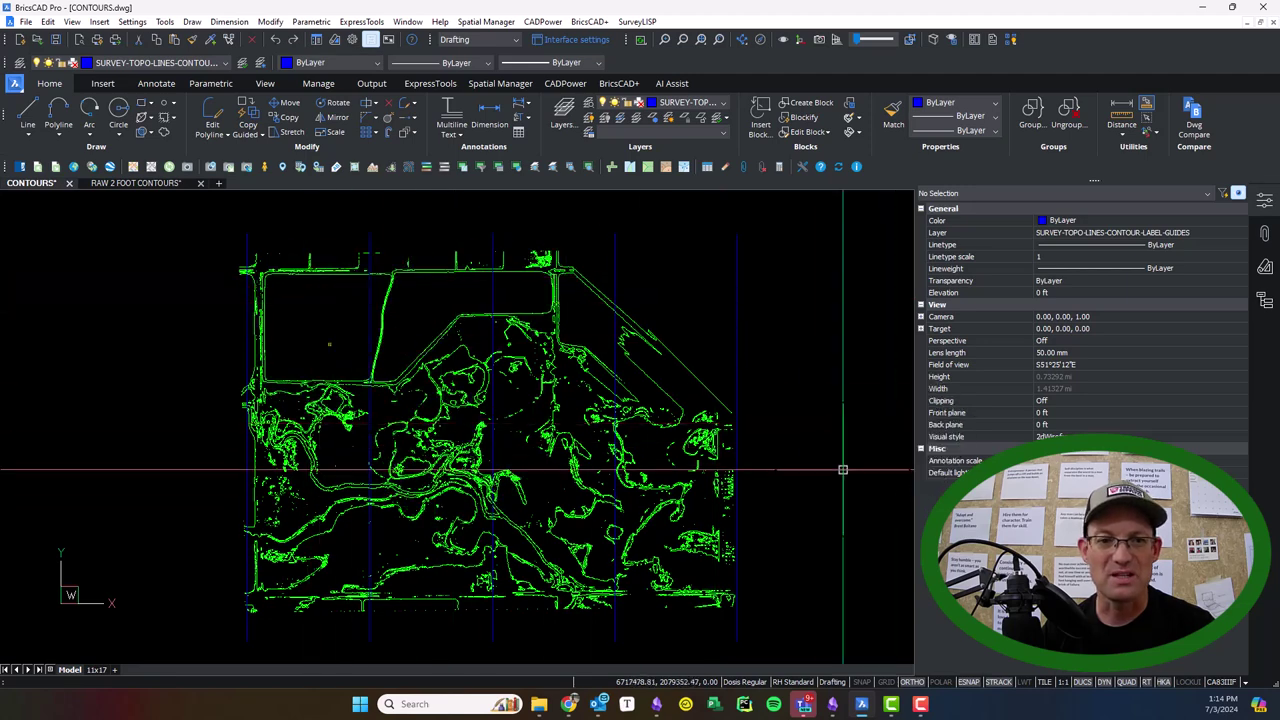
# Step: Offset the westernmost and easternmost contour label guide lines 200 ft inward toward the site
pyautogui.scroll(4, 254, 240)
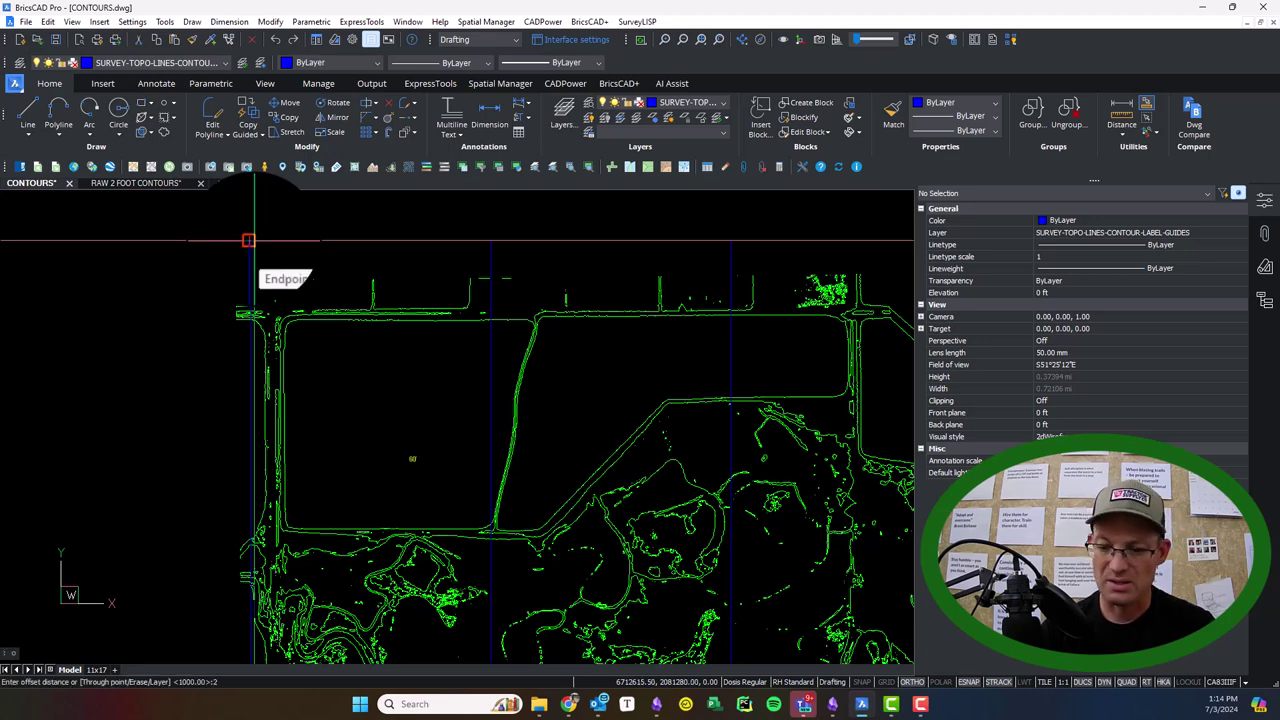
pyautogui.press('Return')
pyautogui.click(250, 248)
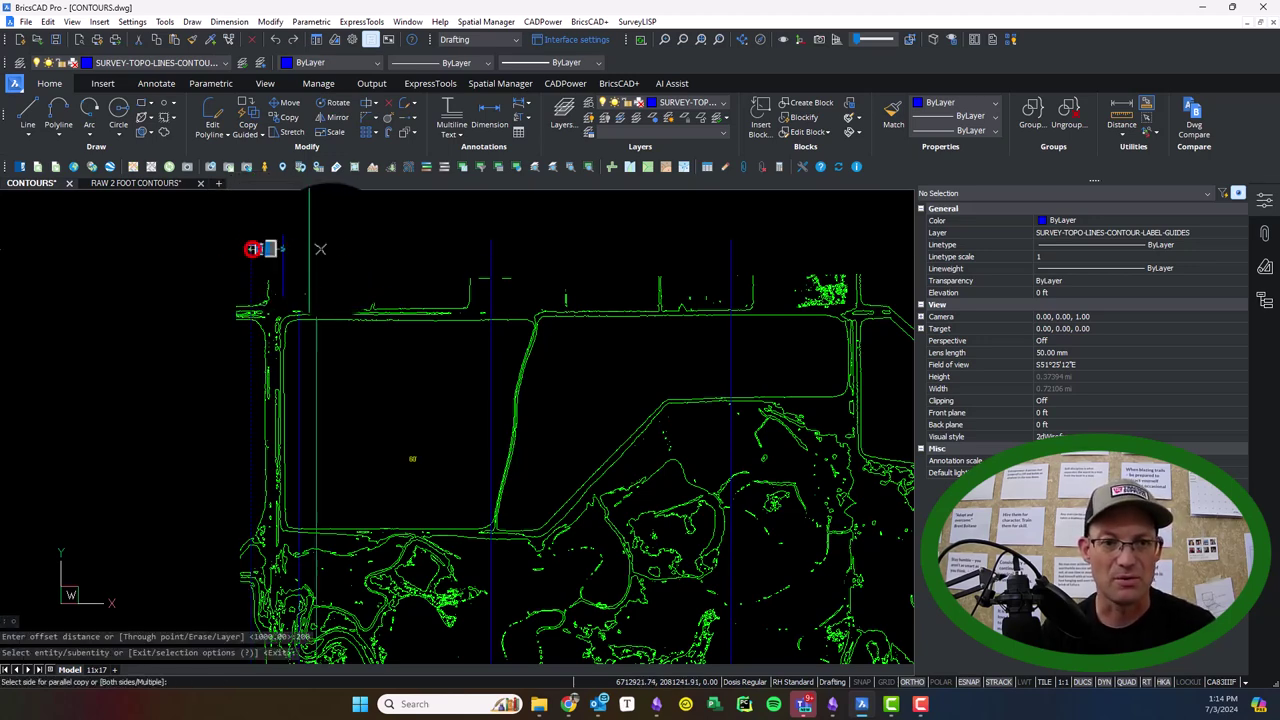
pyautogui.click(341, 249)
pyautogui.moveTo(708, 385); pyautogui.dragTo(343, 323, button='middle')
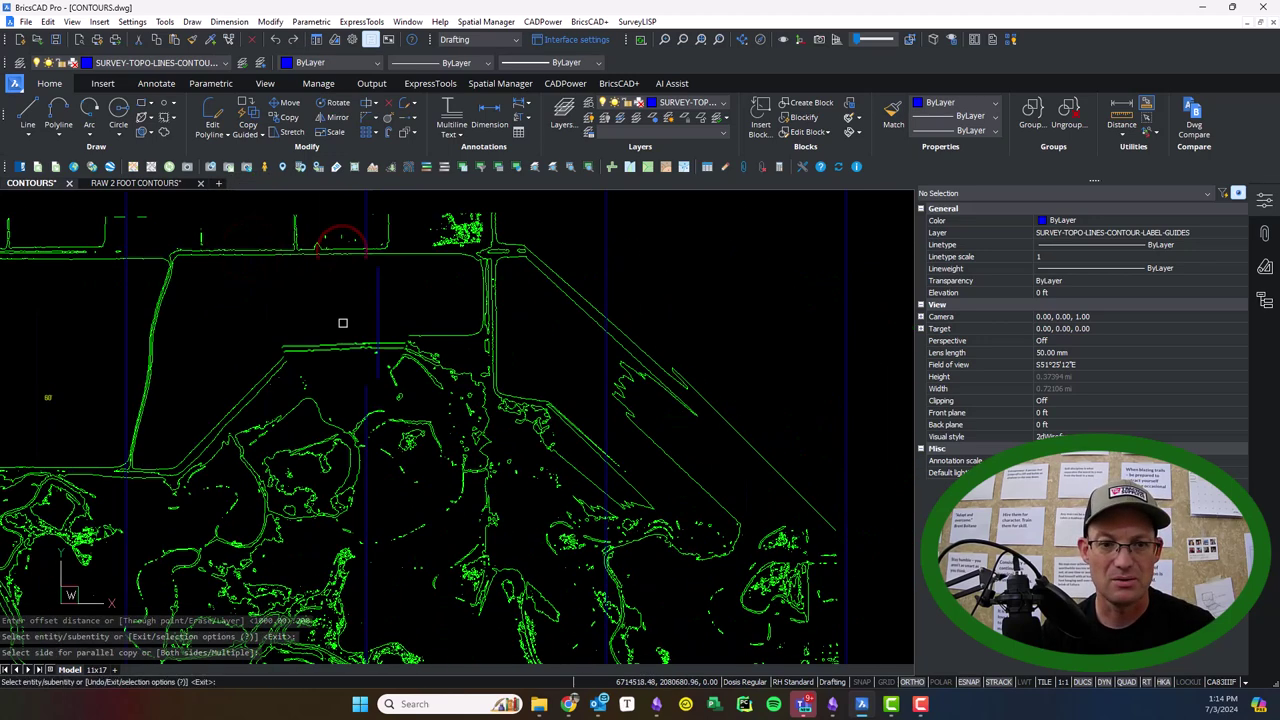
pyautogui.click(846, 364)
pyautogui.click(760, 365)
pyautogui.press('Escape')
# Step: Delete the original outermost guide lines on the east and west edges of the contours
pyautogui.click(868, 422)
pyautogui.click(833, 381)
pyautogui.press('Delete')
pyautogui.scroll(-5, 760, 380)
pyautogui.scroll(5, 288, 282)
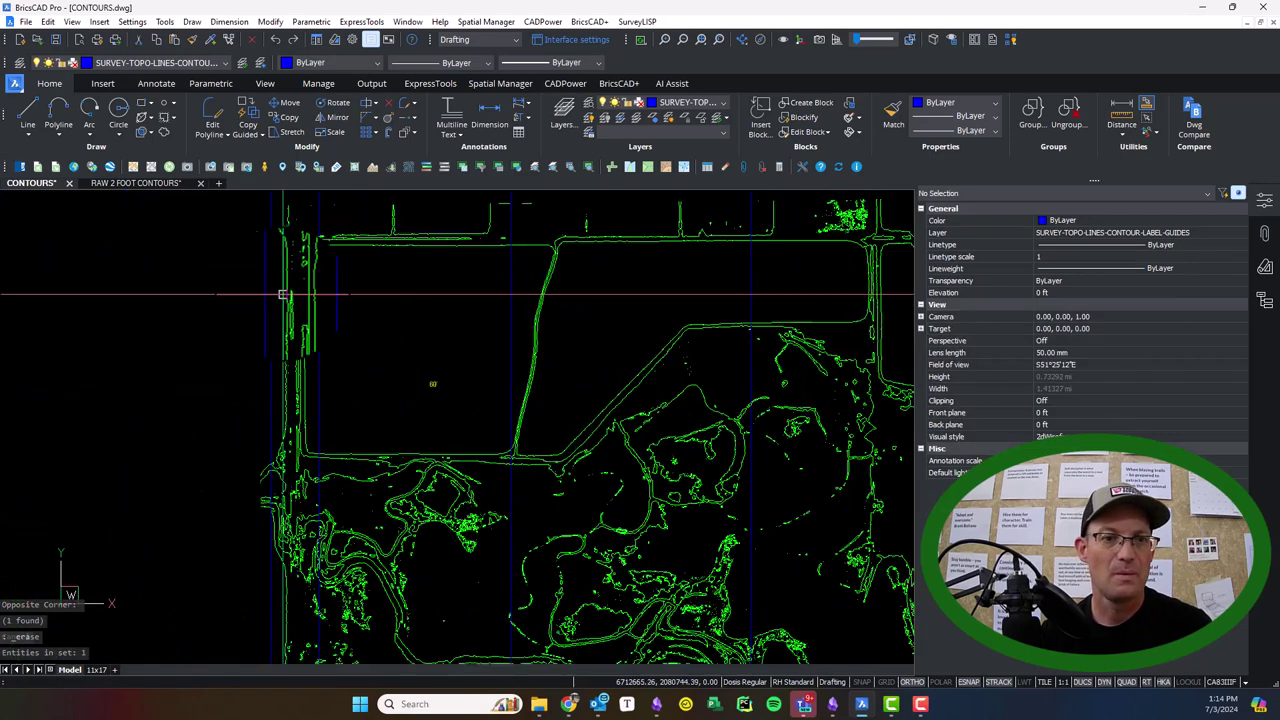
pyautogui.moveTo(287, 262); pyautogui.dragTo(307, 328, button='middle')
pyautogui.click(287, 289)
pyautogui.click(255, 263)
pyautogui.press('Delete')
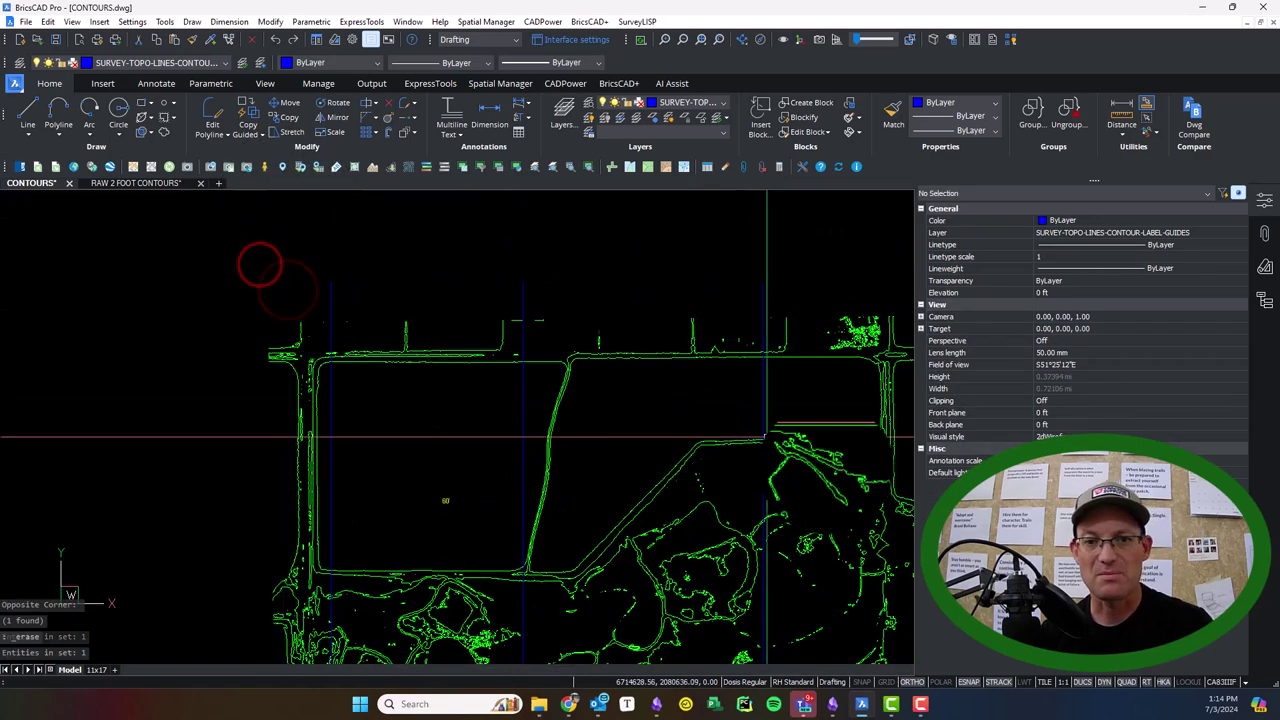
# Step: Turn off Ortho and try to grip-stretch the 60' label to the intersection of the westernmost guide line and the northern road contour
pyautogui.moveTo(907, 507); pyautogui.dragTo(579, 376, button='middle')
pyautogui.scroll(-5, 588, 386)
pyautogui.scroll(2, 651, 429)
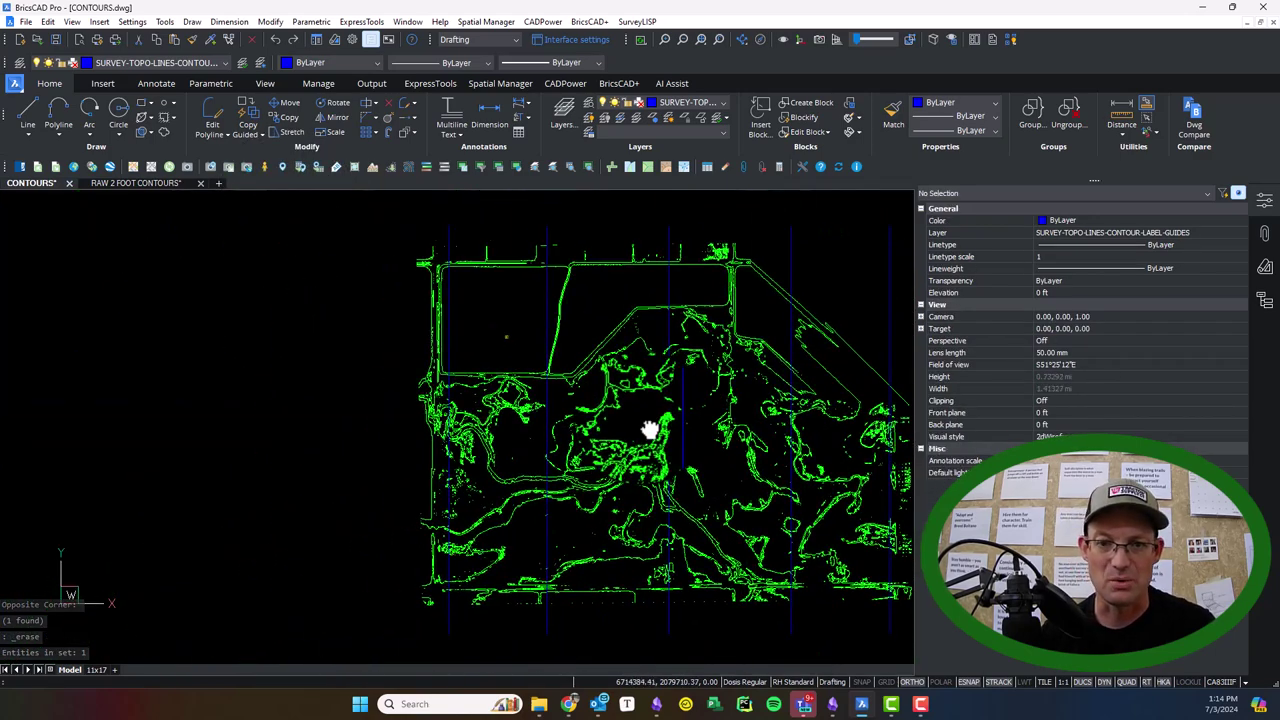
pyautogui.scroll(2, 517, 330)
pyautogui.moveTo(714, 343); pyautogui.dragTo(722, 355, button='middle')
pyautogui.scroll(5, 434, 280)
pyautogui.moveTo(434, 280)
pyautogui.mouseDown(button='middle')
pyautogui.moveTo(463, 477)
pyautogui.moveTo(428, 311)
pyautogui.moveTo(560, 440)
pyautogui.mouseUp(button='middle')
pyautogui.click(676, 548)
pyautogui.click(676, 543)
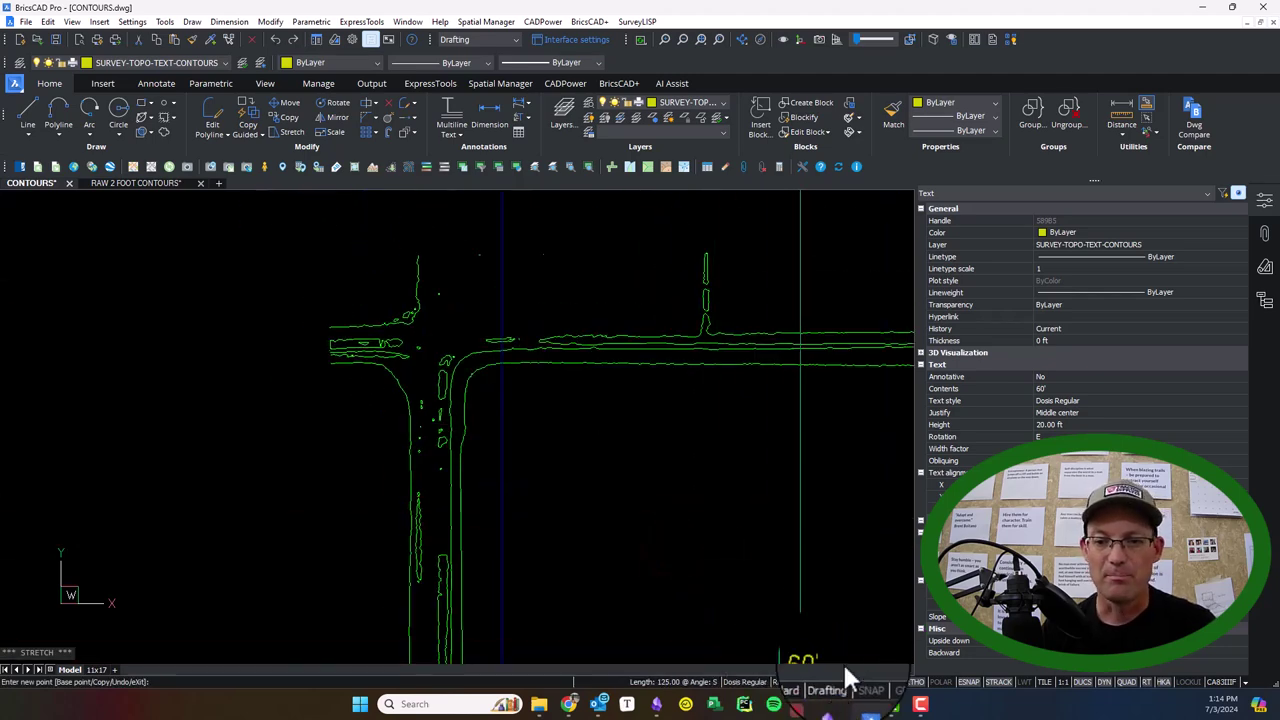
pyautogui.click(912, 682)
pyautogui.scroll(6, 490, 325)
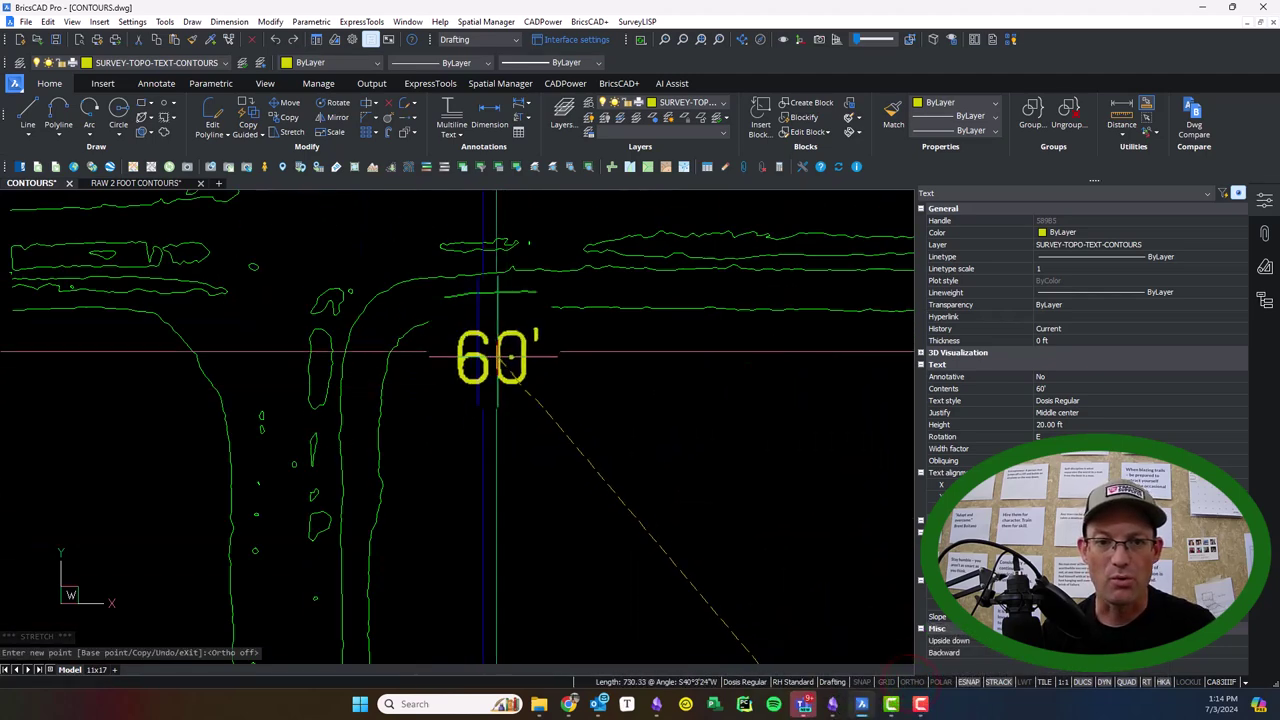
pyautogui.scroll(-5, 587, 418)
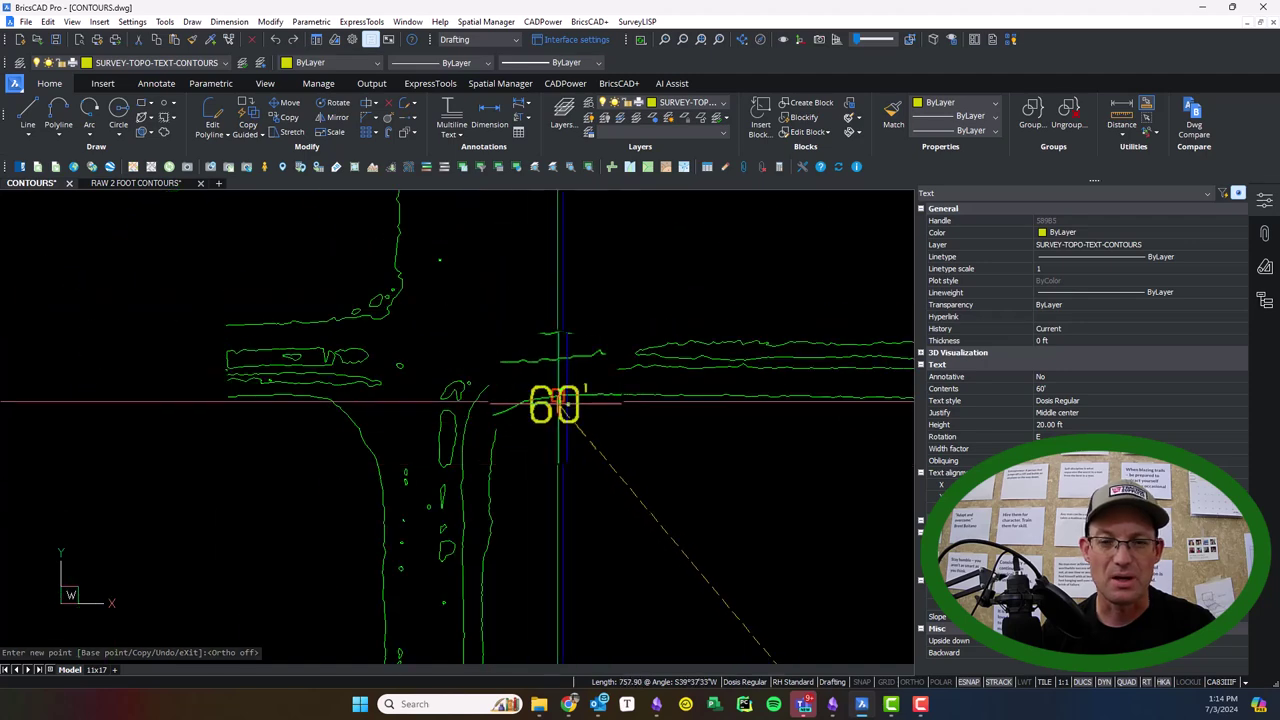
pyautogui.scroll(2, 606, 457)
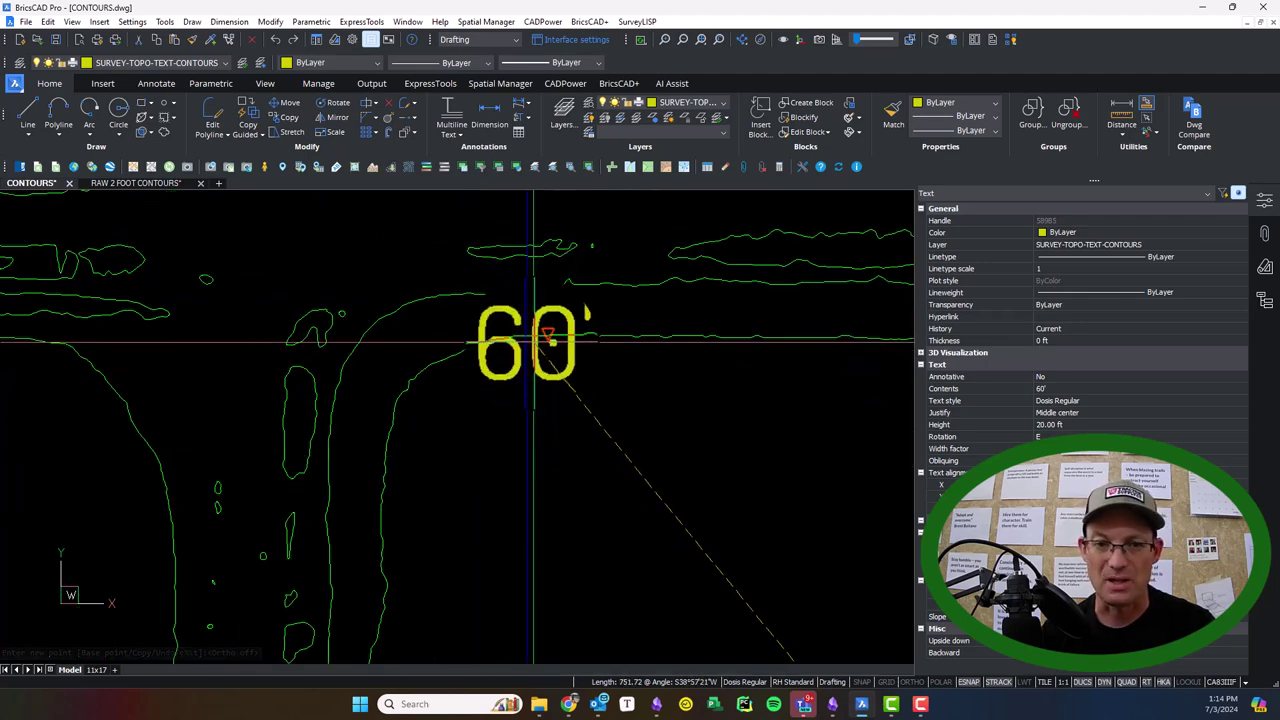
pyautogui.scroll(2, 533, 341)
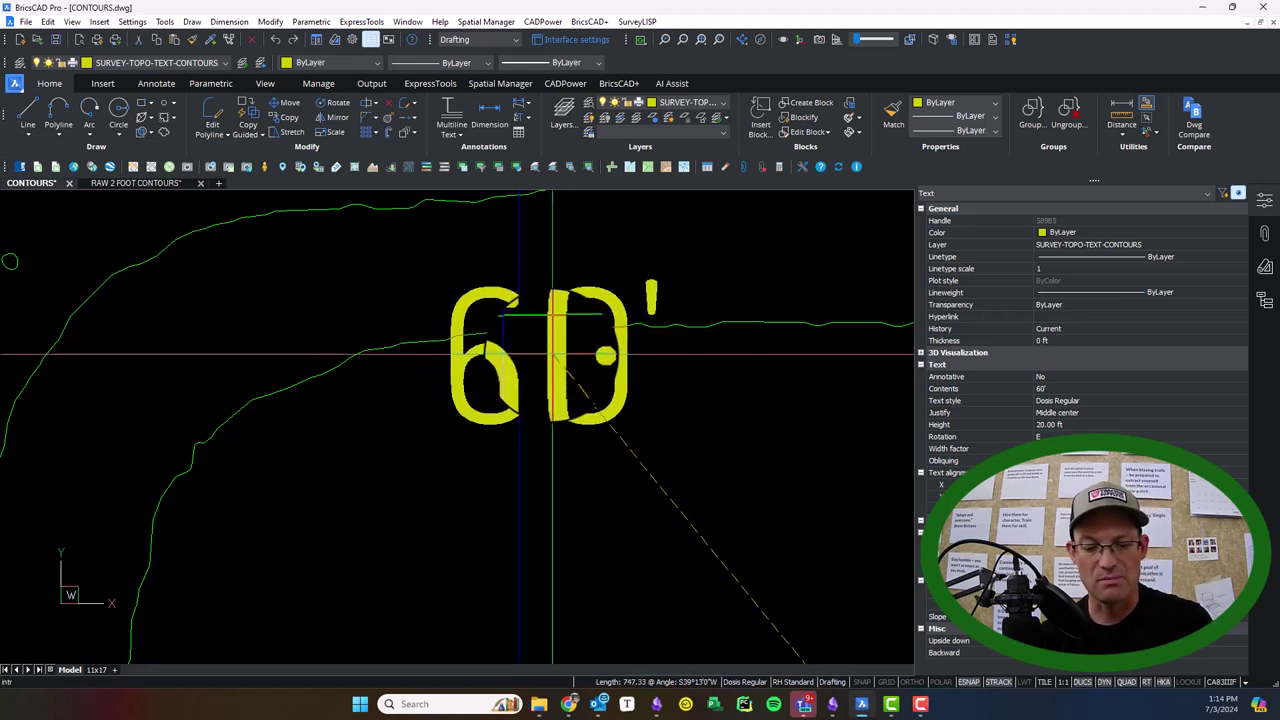
pyautogui.write('intr')
pyautogui.press('Return')
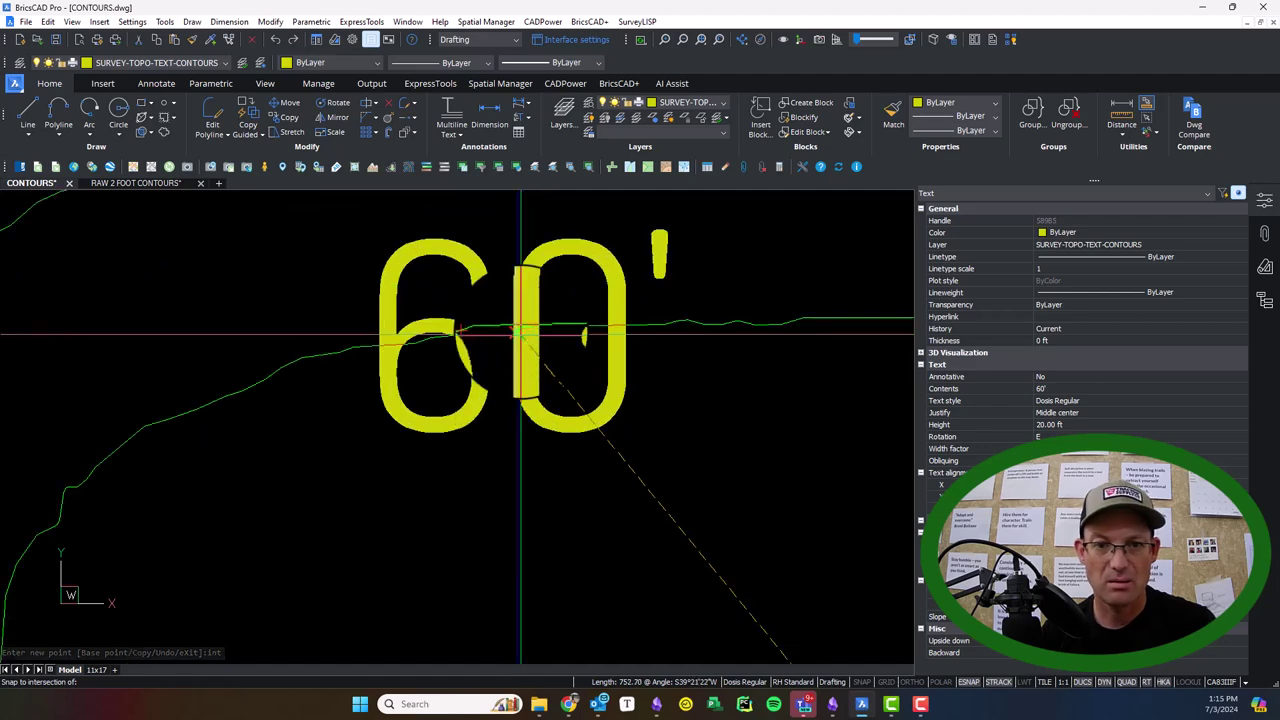
pyautogui.click(520, 330)
pyautogui.press('Escape')
# Step: Move the 60' label onto the northern road contour where the westernmost guide line crosses it, using the nearest snap
pyautogui.scroll(-8, 607, 418)
pyautogui.moveTo(697, 490)
pyautogui.mouseDown(button='middle')
pyautogui.moveTo(371, 349)
pyautogui.moveTo(371, 337)
pyautogui.mouseUp(button='middle')
pyautogui.write('m')
pyautogui.press('Return')
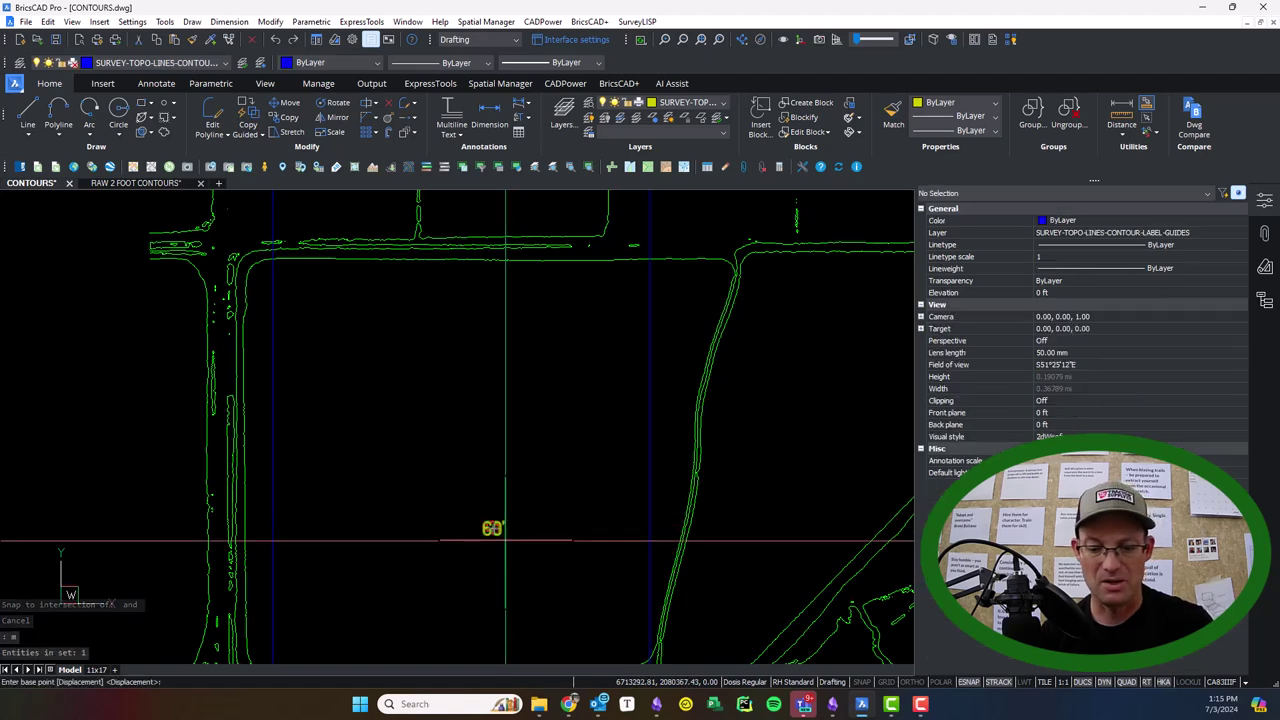
pyautogui.click(500, 537)
pyautogui.scroll(5, 266, 228)
pyautogui.scroll(5, 291, 320)
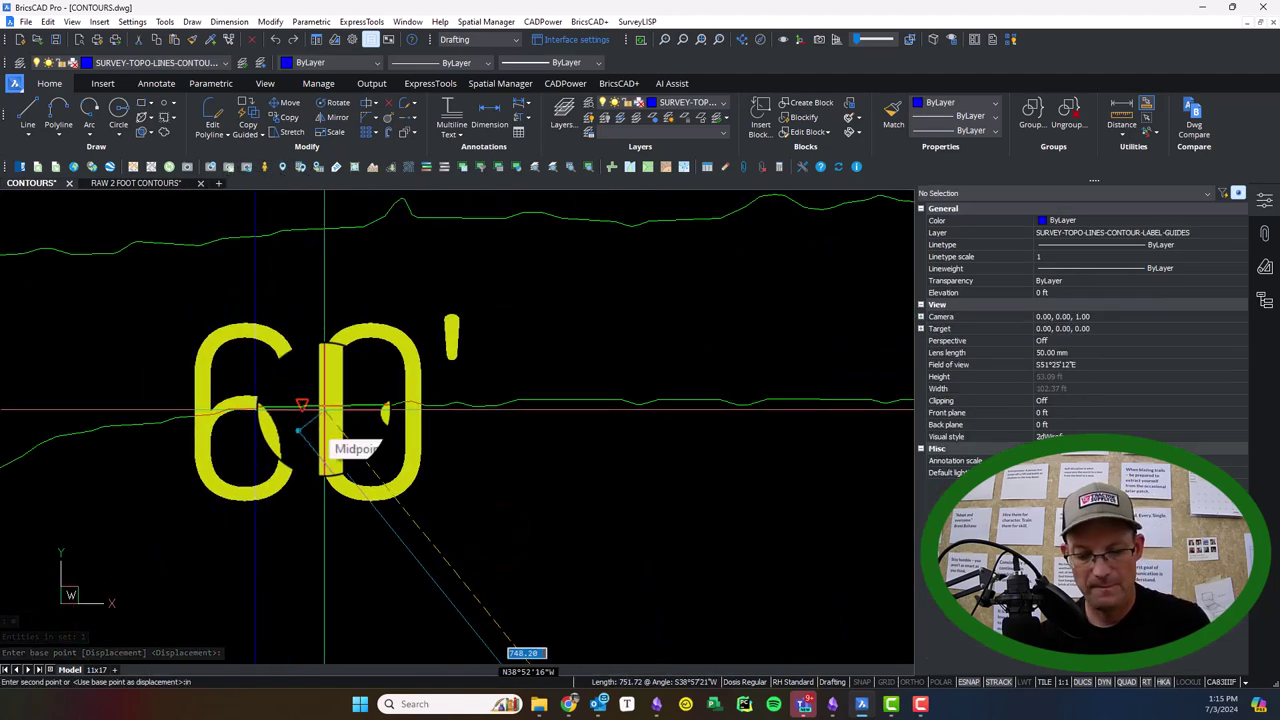
pyautogui.write('int')
pyautogui.press('Return')
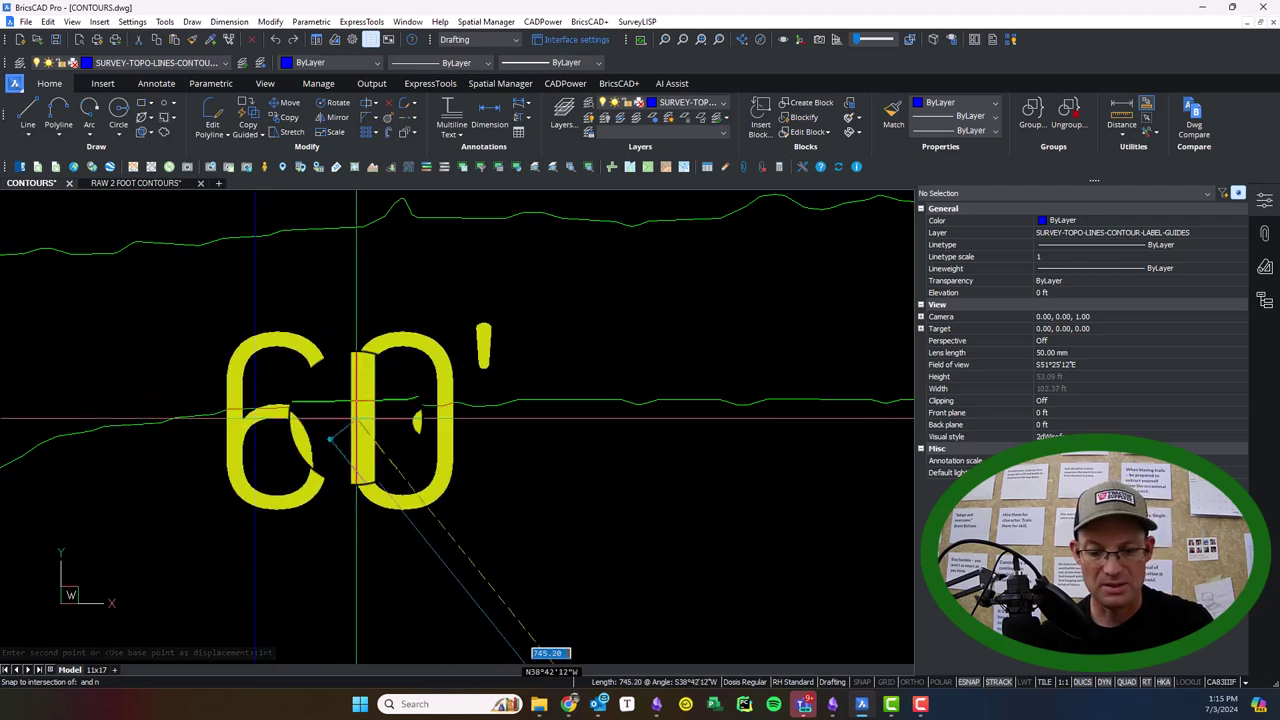
pyautogui.press('Return')
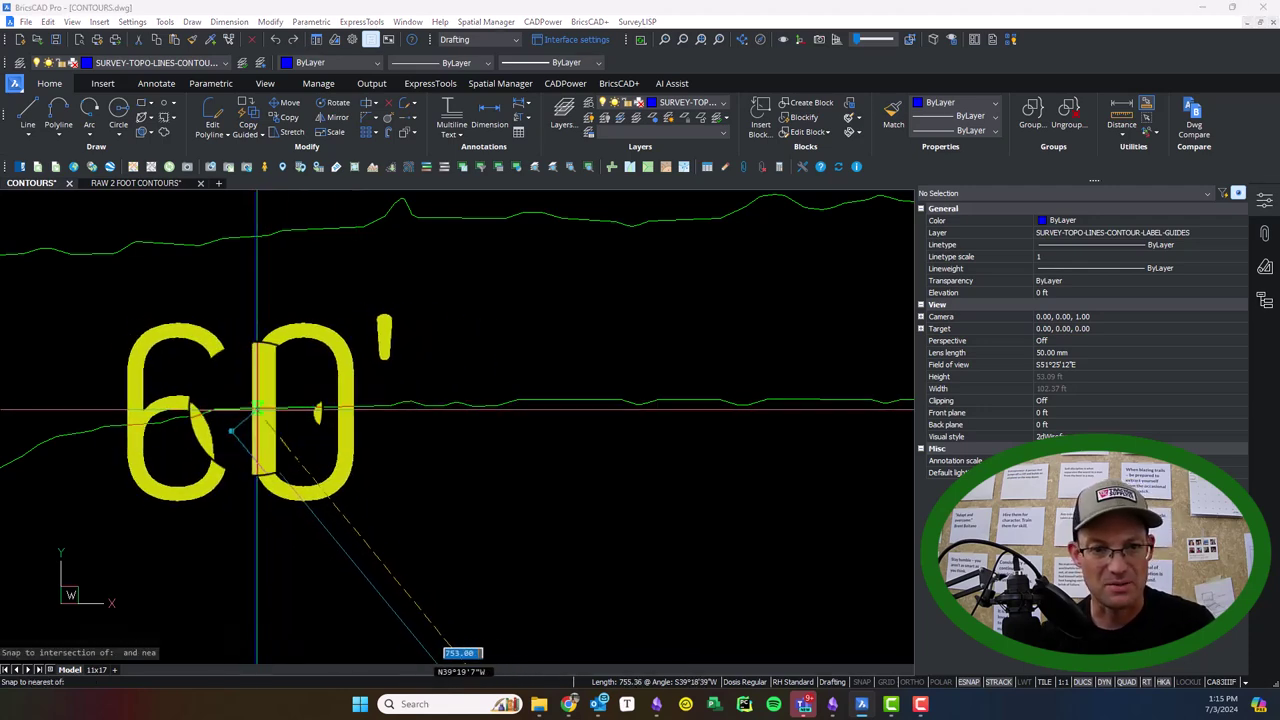
pyautogui.click(256, 408)
pyautogui.scroll(-3, 417, 458)
pyautogui.press('Escape')
# Step: Copy the 60' label from its contour crossing to a contour farther south on the same westernmost guide line
pyautogui.moveTo(426, 526)
pyautogui.mouseDown(button='middle')
pyautogui.moveTo(580, 393)
pyautogui.moveTo(491, 430)
pyautogui.mouseUp(button='middle')
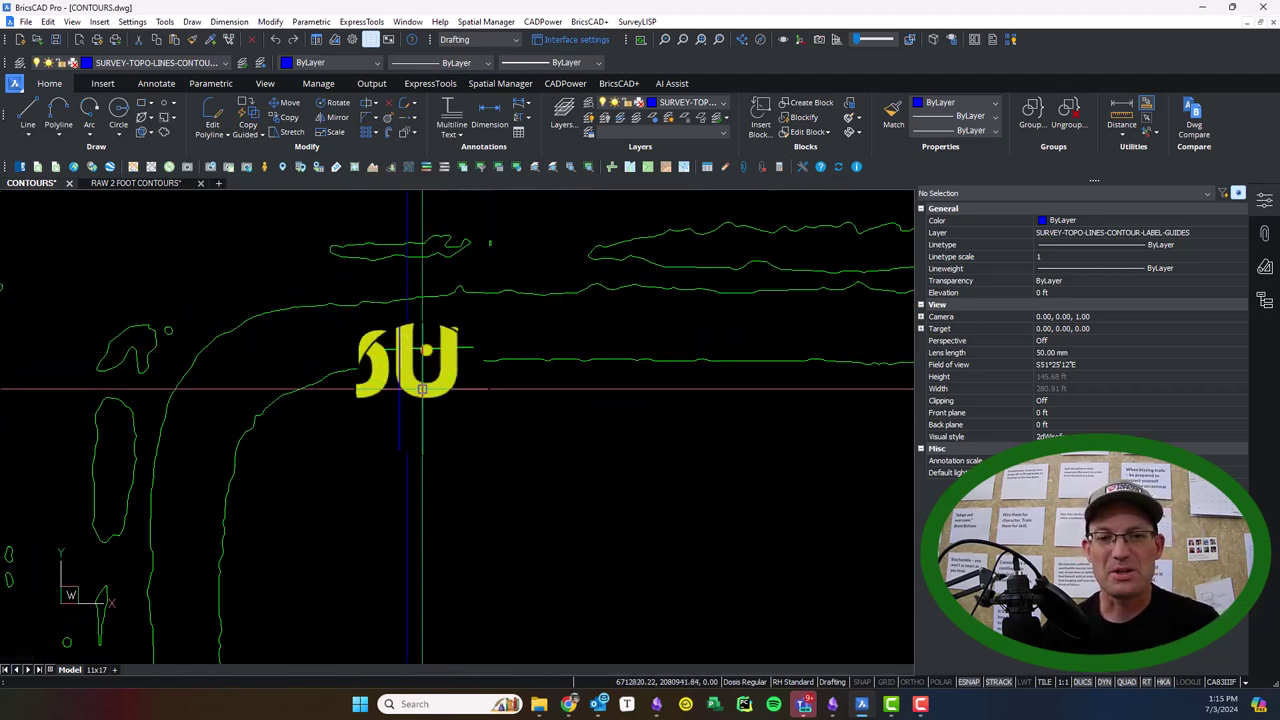
pyautogui.scroll(-2, 370, 393)
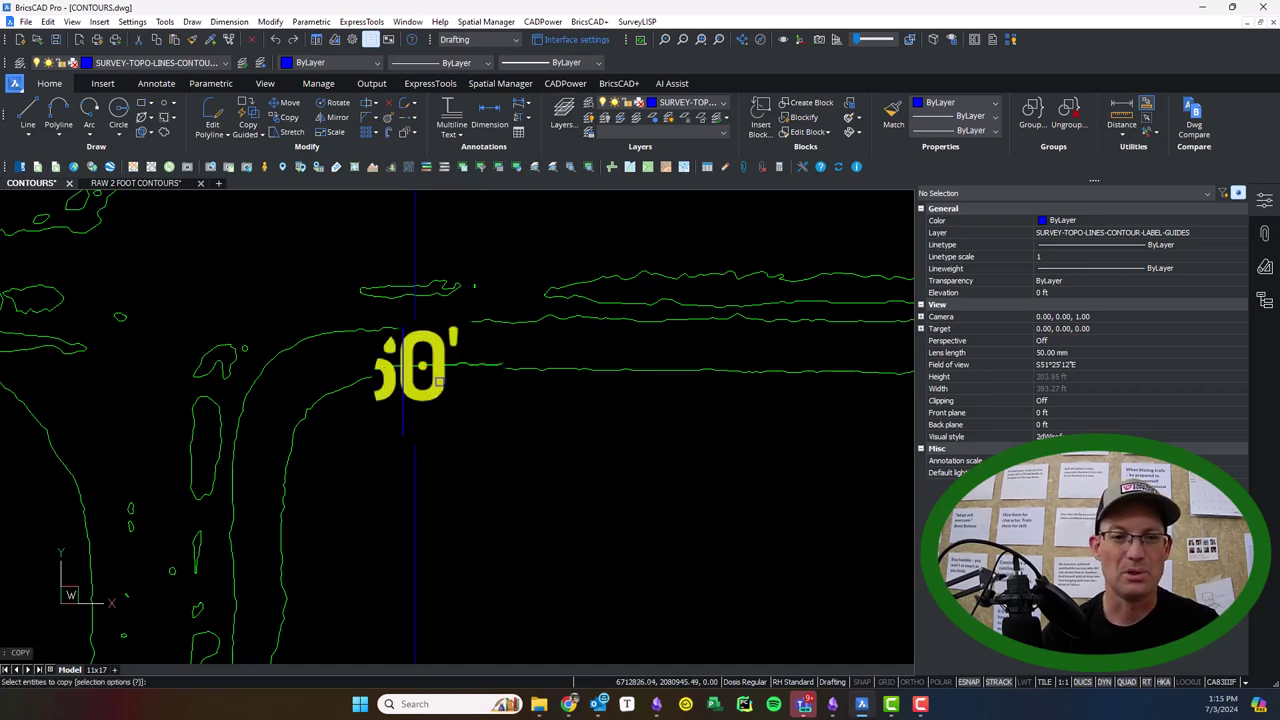
pyautogui.scroll(4, 430, 380)
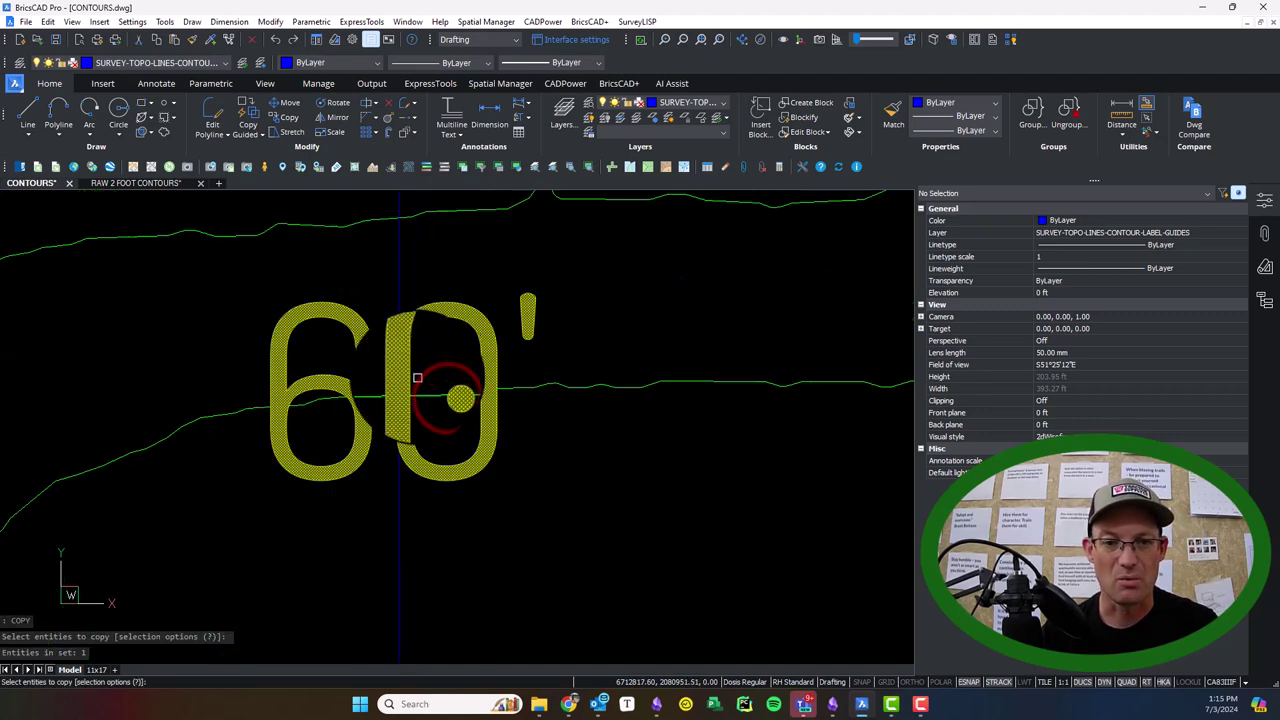
pyautogui.rightClick(423, 371)
pyautogui.click(405, 390)
pyautogui.scroll(-5, 515, 358)
pyautogui.scroll(-4, 523, 342)
pyautogui.moveTo(568, 475); pyautogui.dragTo(487, 211, button='middle')
pyautogui.moveTo(537, 490); pyautogui.dragTo(517, 250, button='middle')
pyautogui.scroll(3, 405, 476)
pyautogui.moveTo(399, 488); pyautogui.dragTo(448, 238, button='middle')
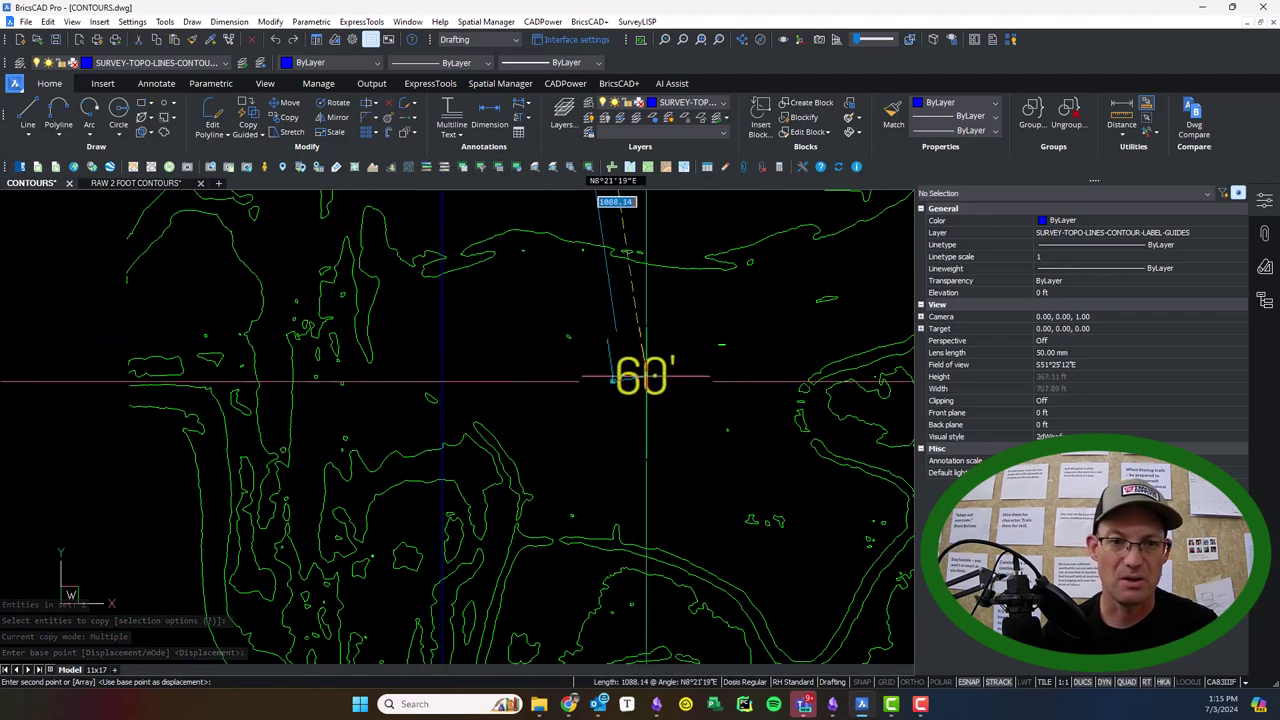
pyautogui.scroll(5, 493, 284)
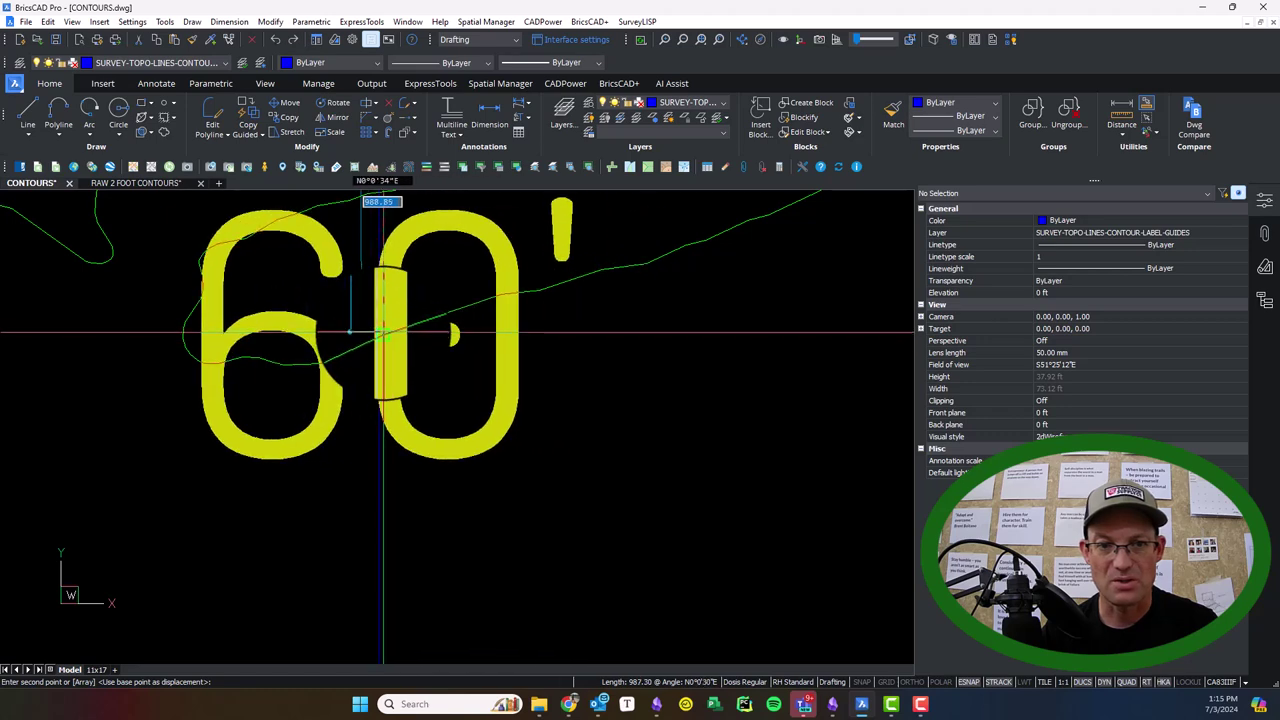
pyautogui.scroll(5, 385, 332)
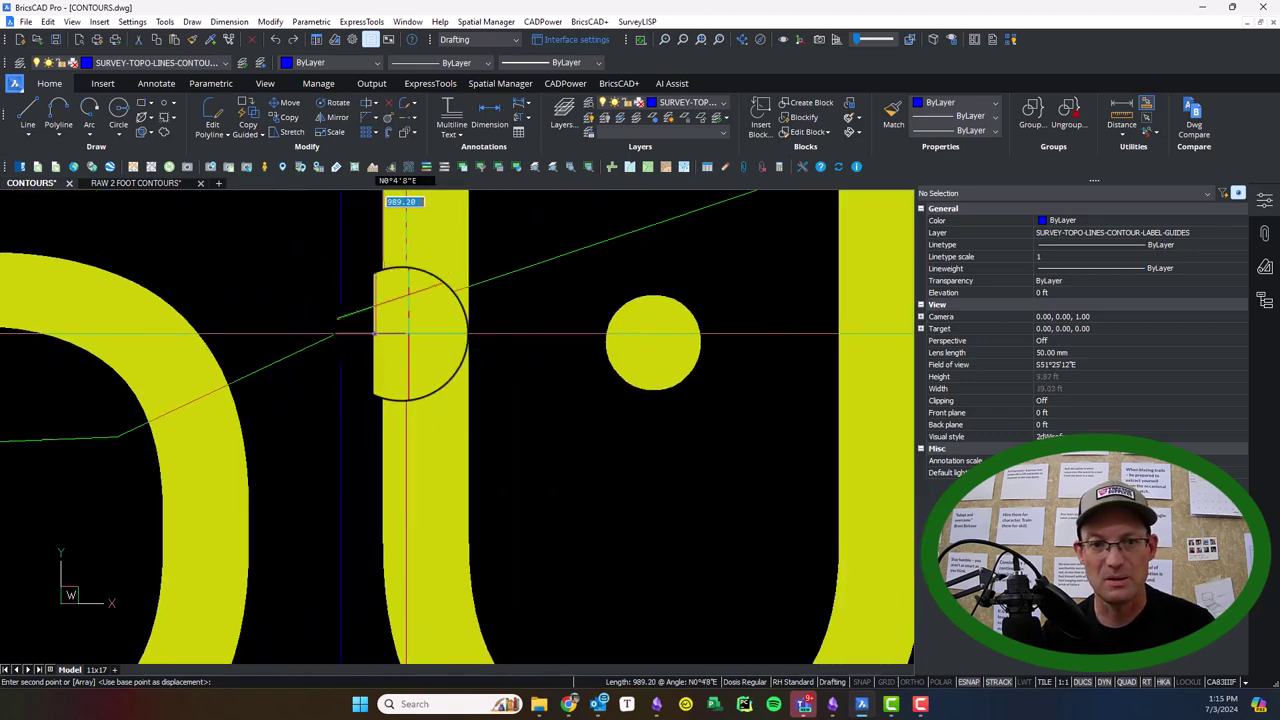
pyautogui.scroll(-8, 410, 330)
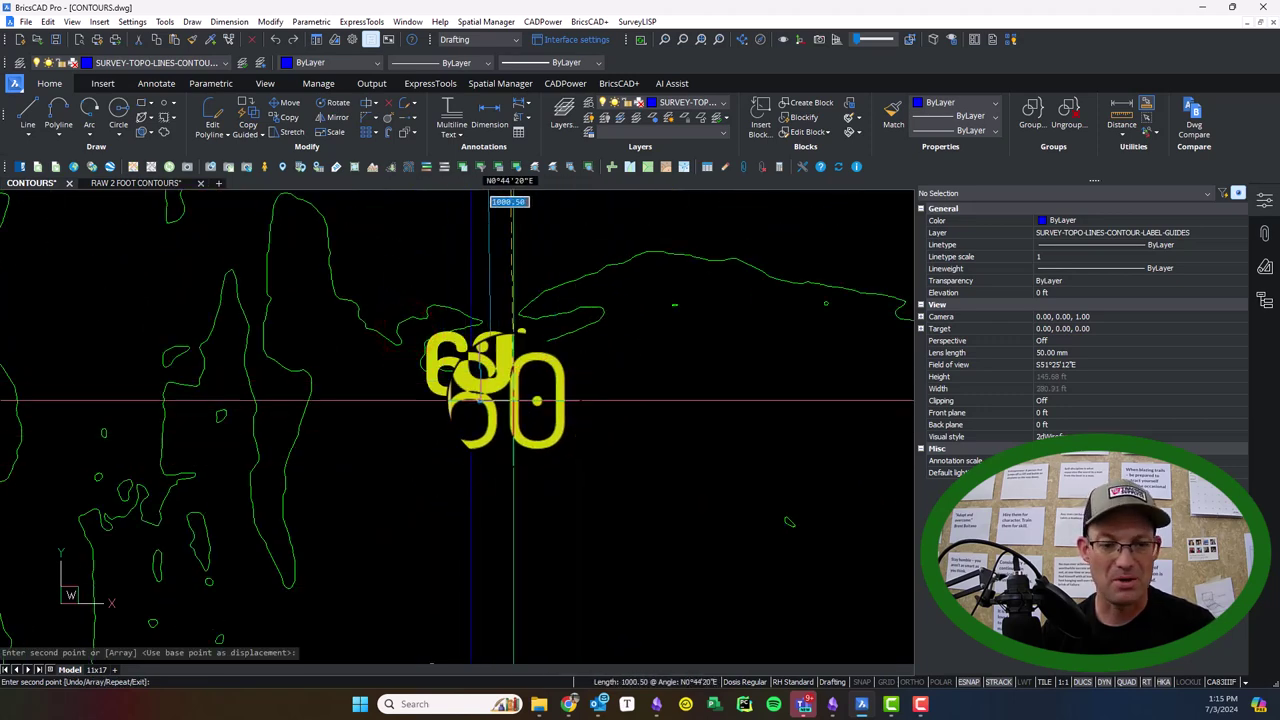
pyautogui.click(508, 395)
pyautogui.press('Escape')
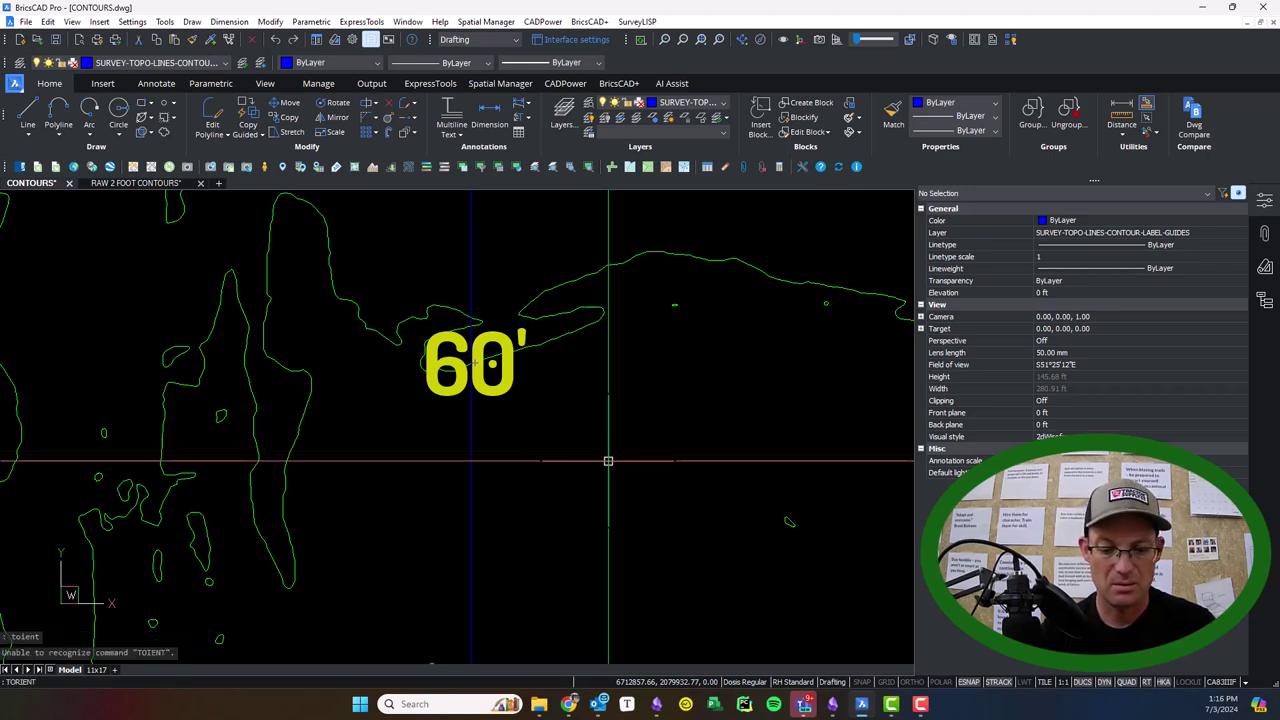
# Step: Try to orient the 60' label over the contour on the westernmost guide line with TORIENT in its default Readable mode
pyautogui.press('Return')
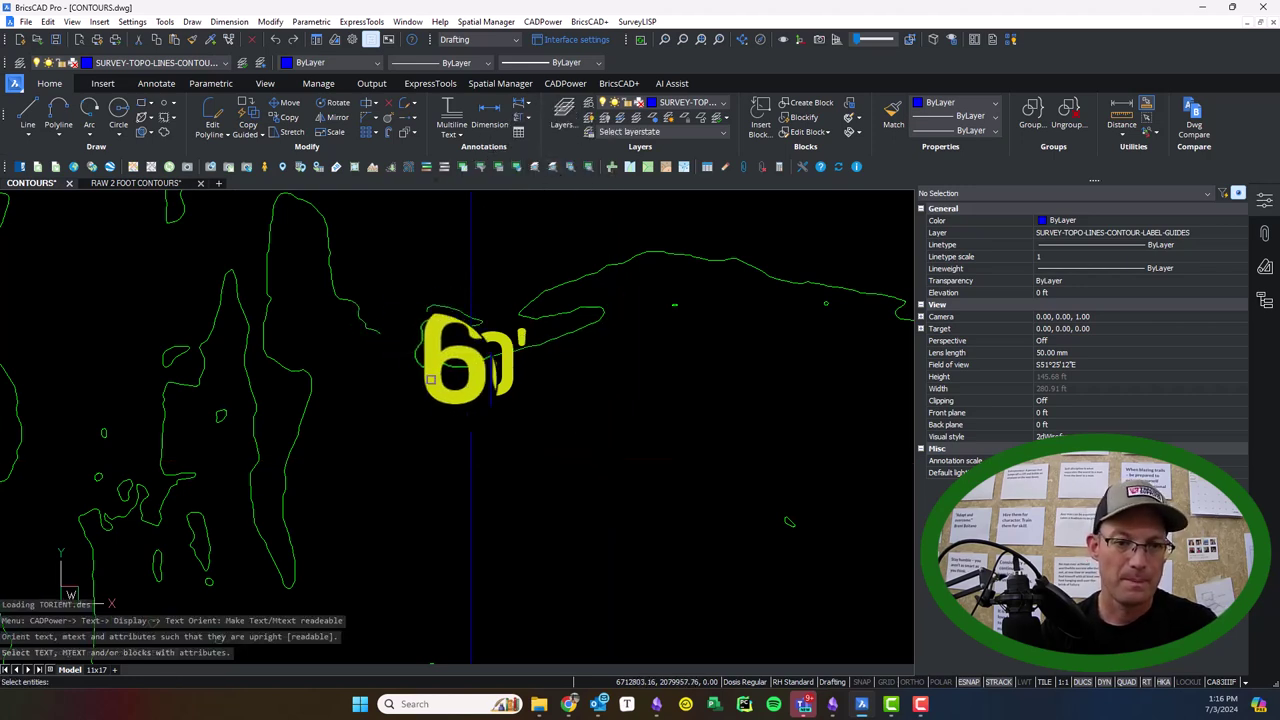
pyautogui.click(500, 394)
pyautogui.rightClick(500, 395)
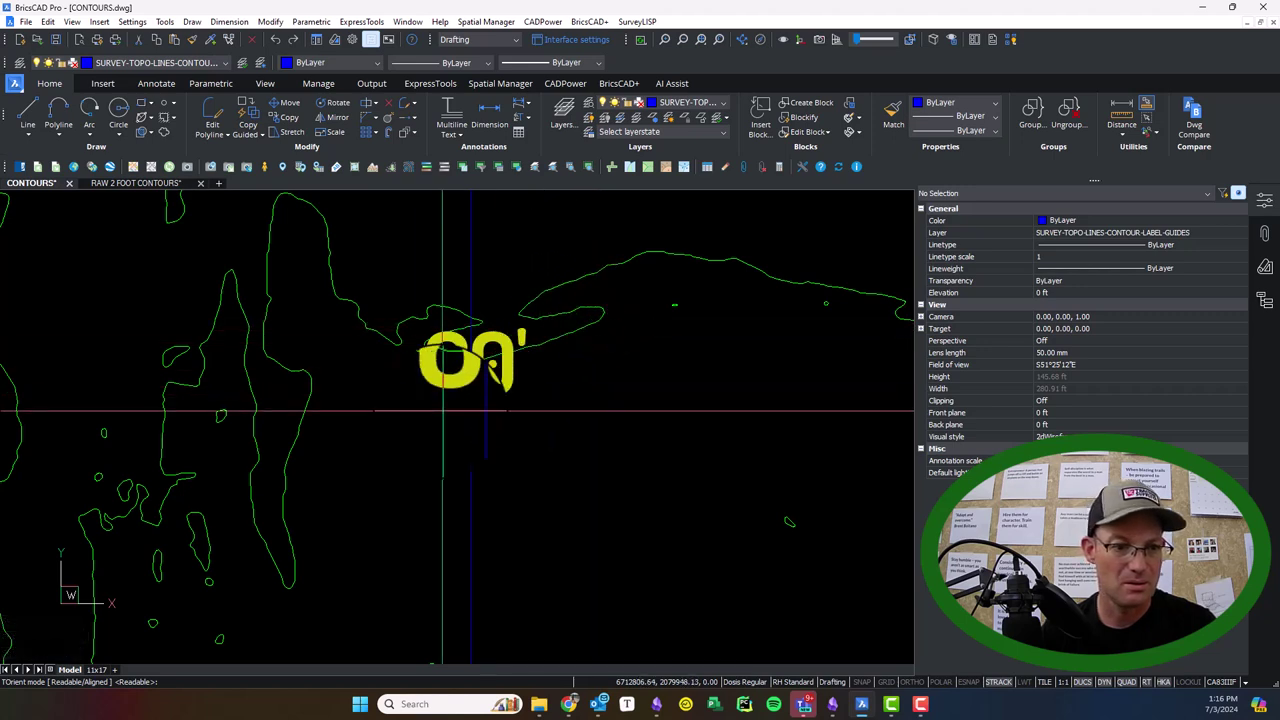
pyautogui.click(408, 416)
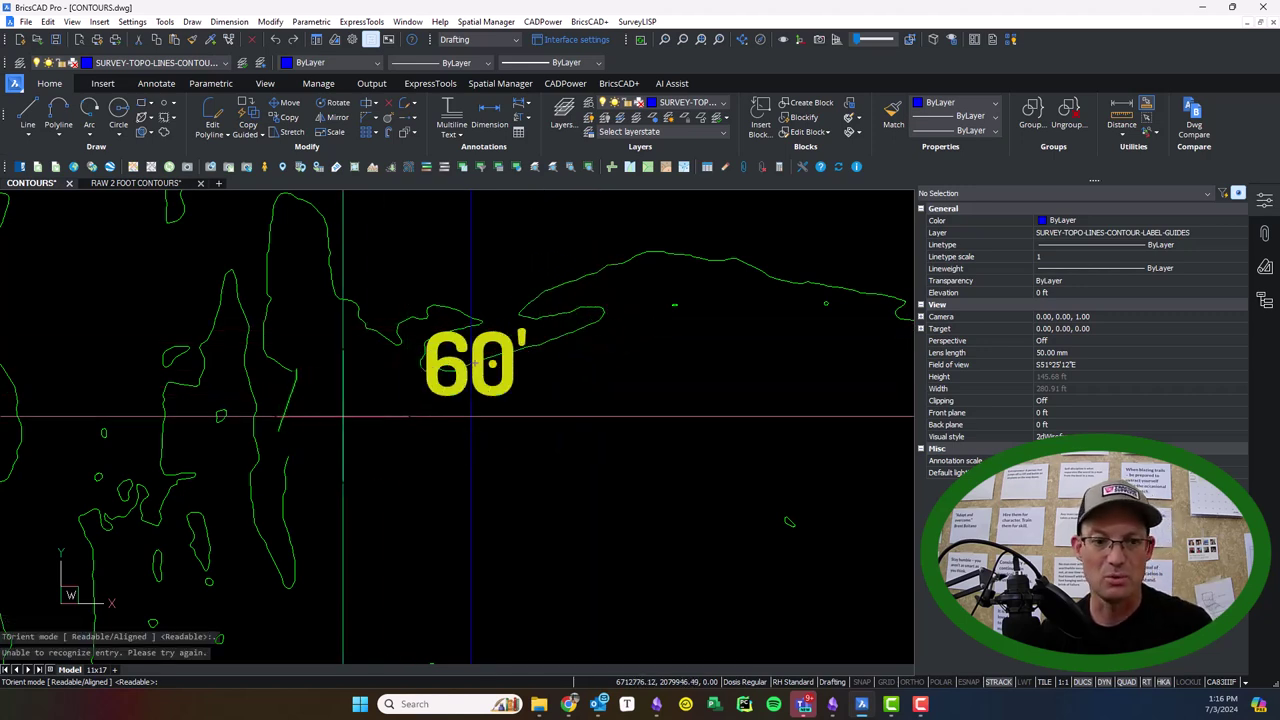
pyautogui.press('Return')
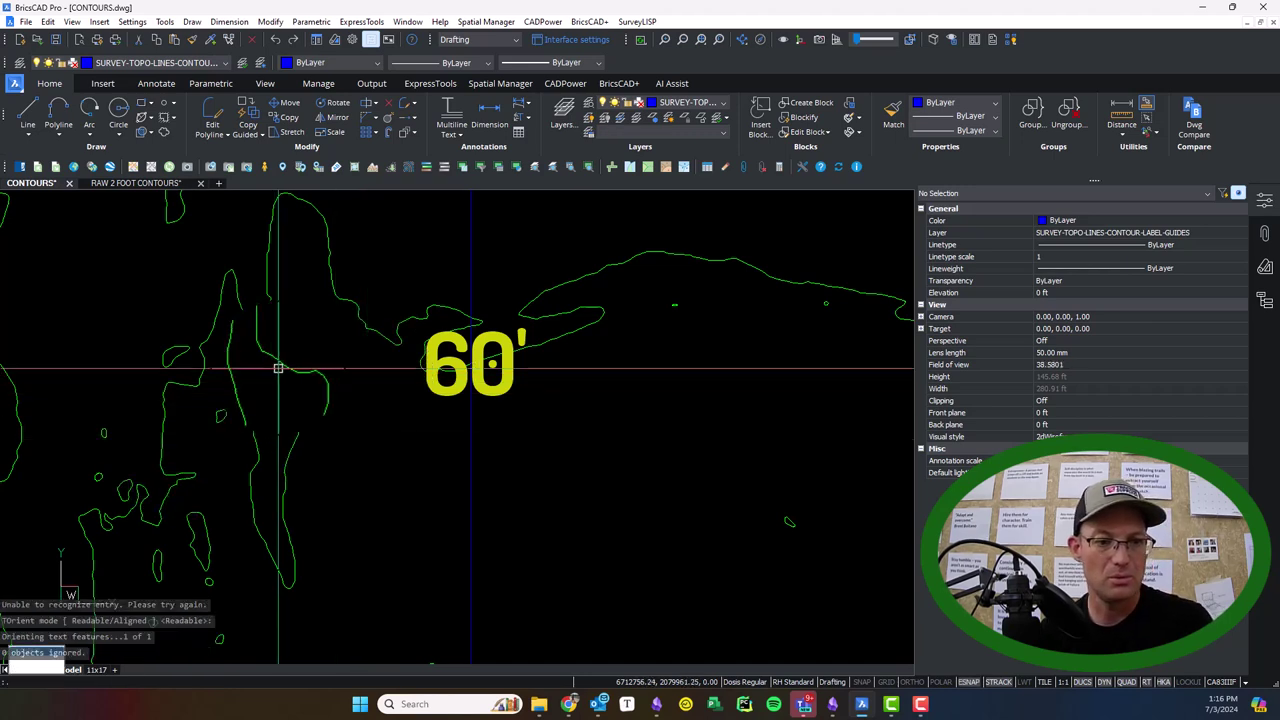
pyautogui.click(436, 391)
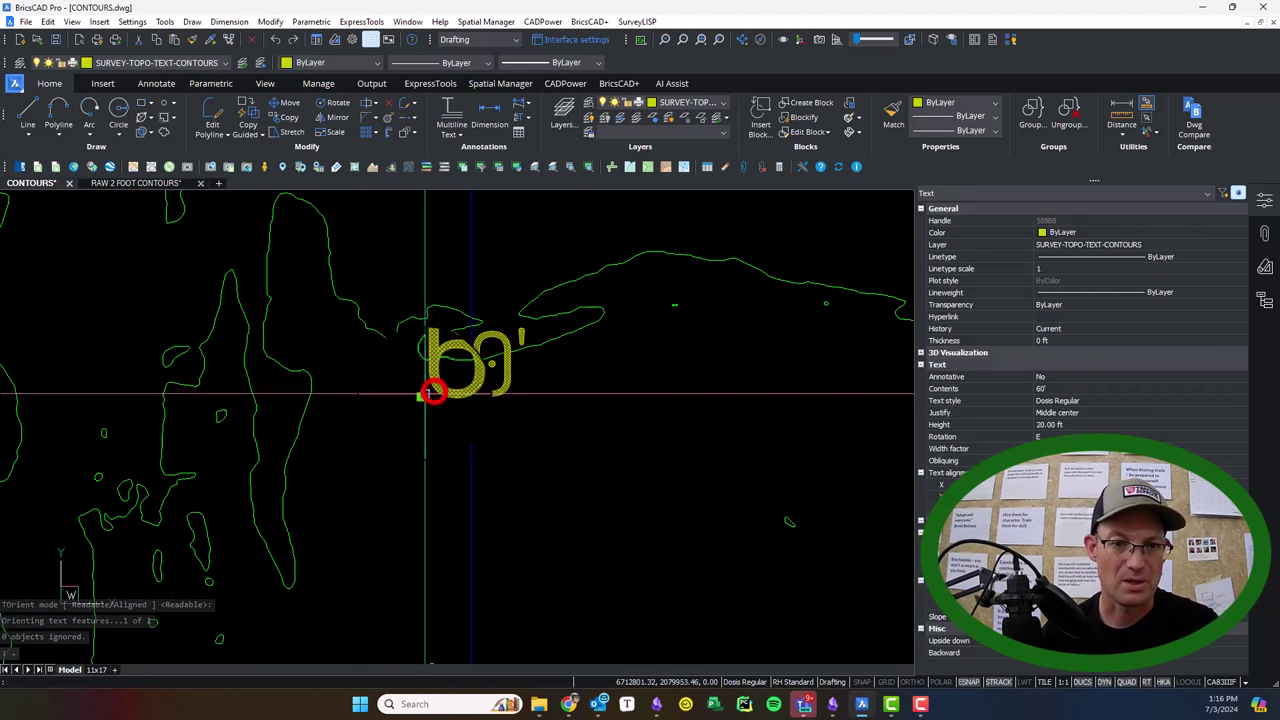
pyautogui.press('Escape')
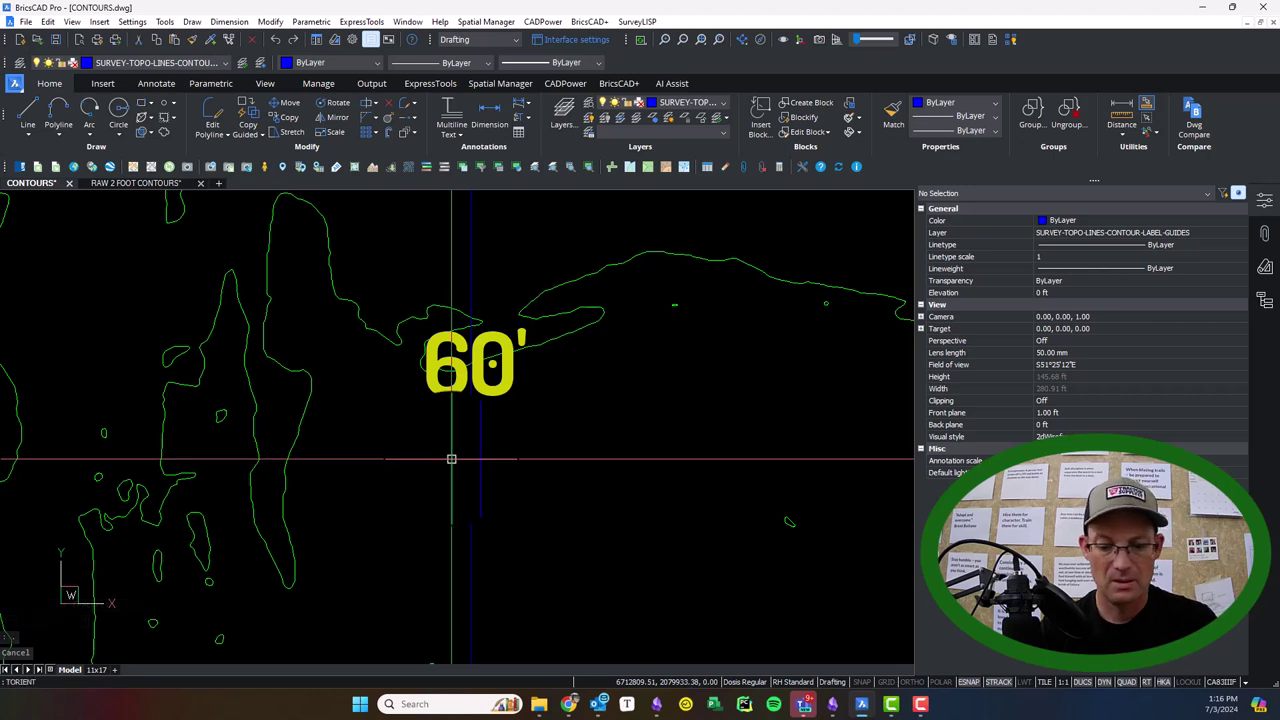
# Step: Retry TORIENT on the same 60' label, accepting the Readable mode
pyautogui.press('Return')
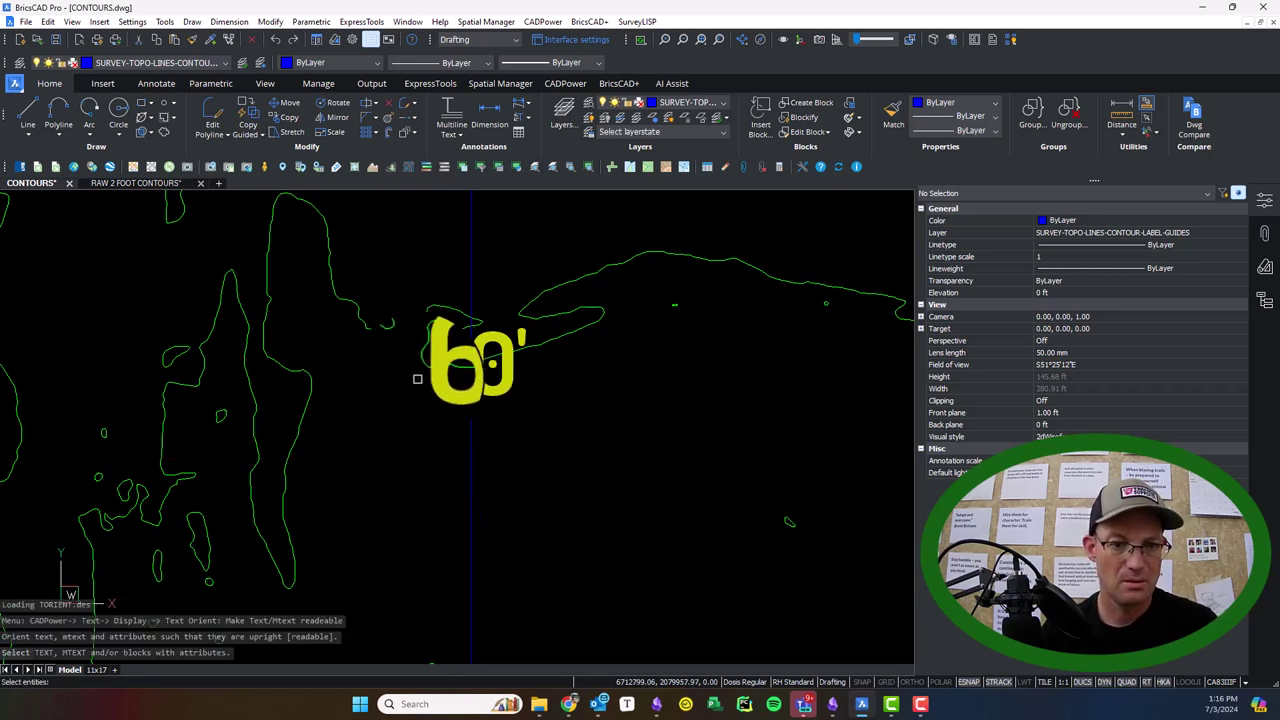
pyautogui.click(432, 390)
pyautogui.press('Return')
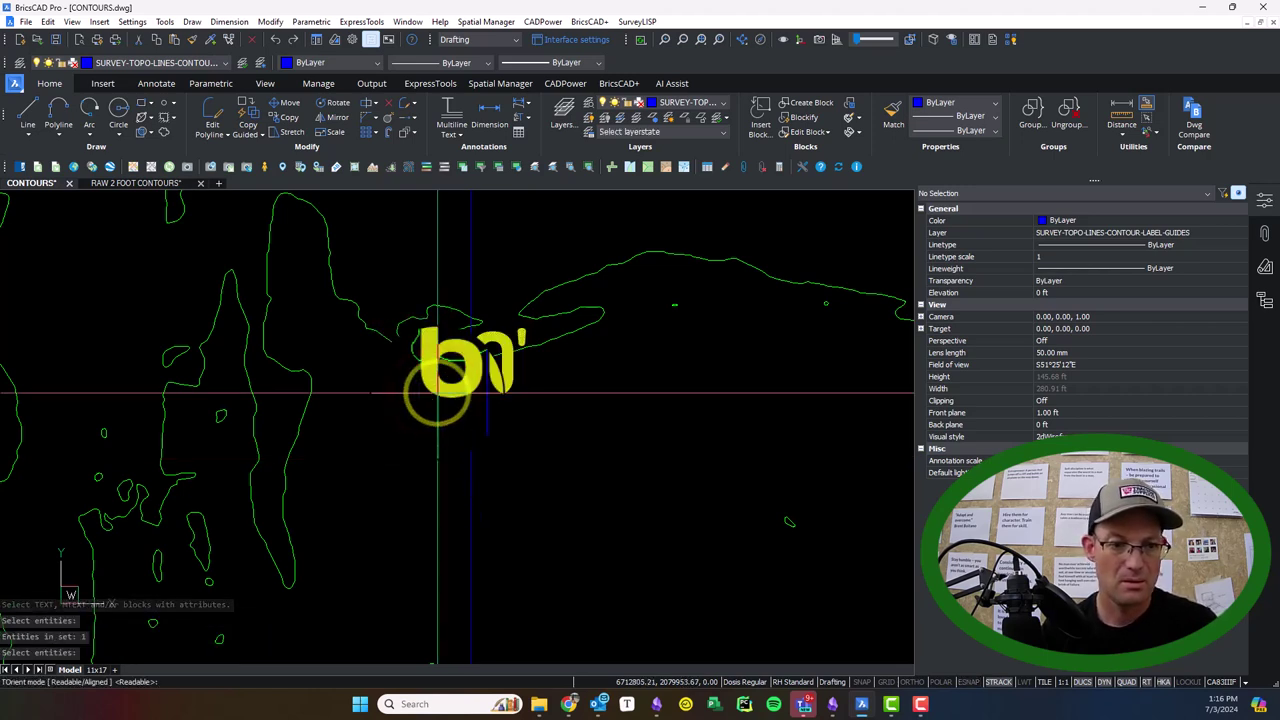
pyautogui.press('Return')
pyautogui.press('Return')
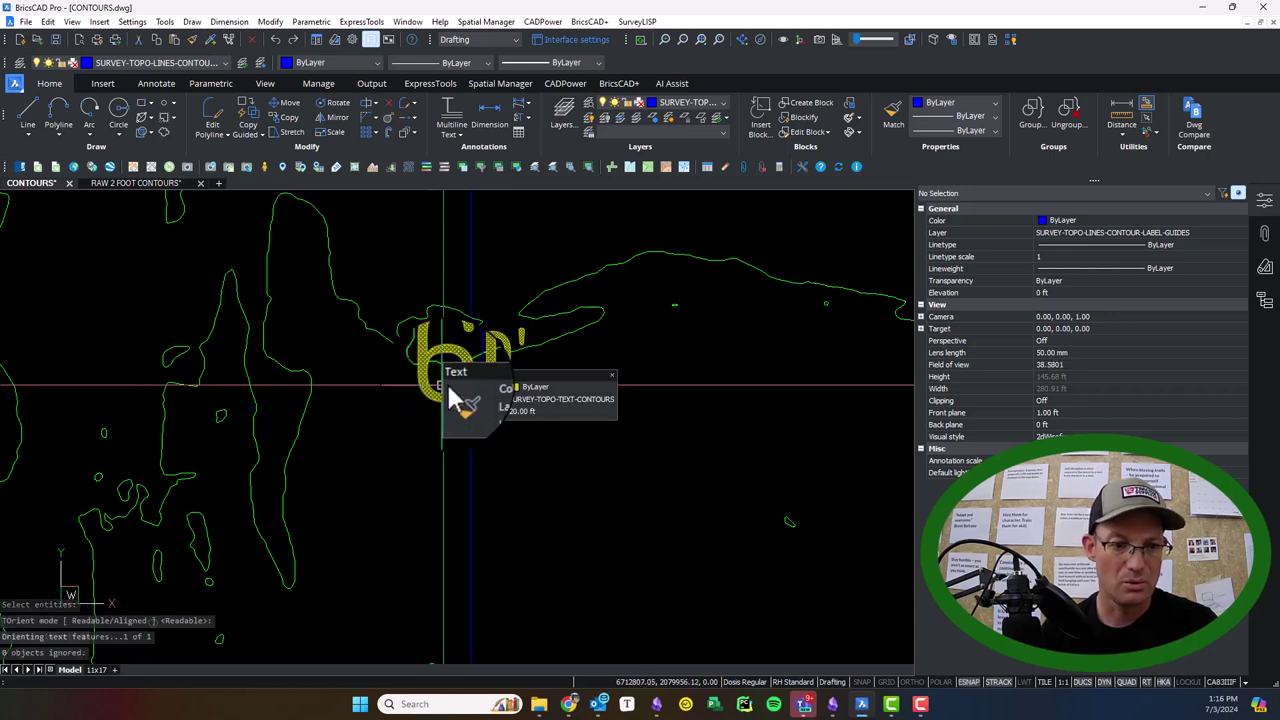
pyautogui.press('Escape')
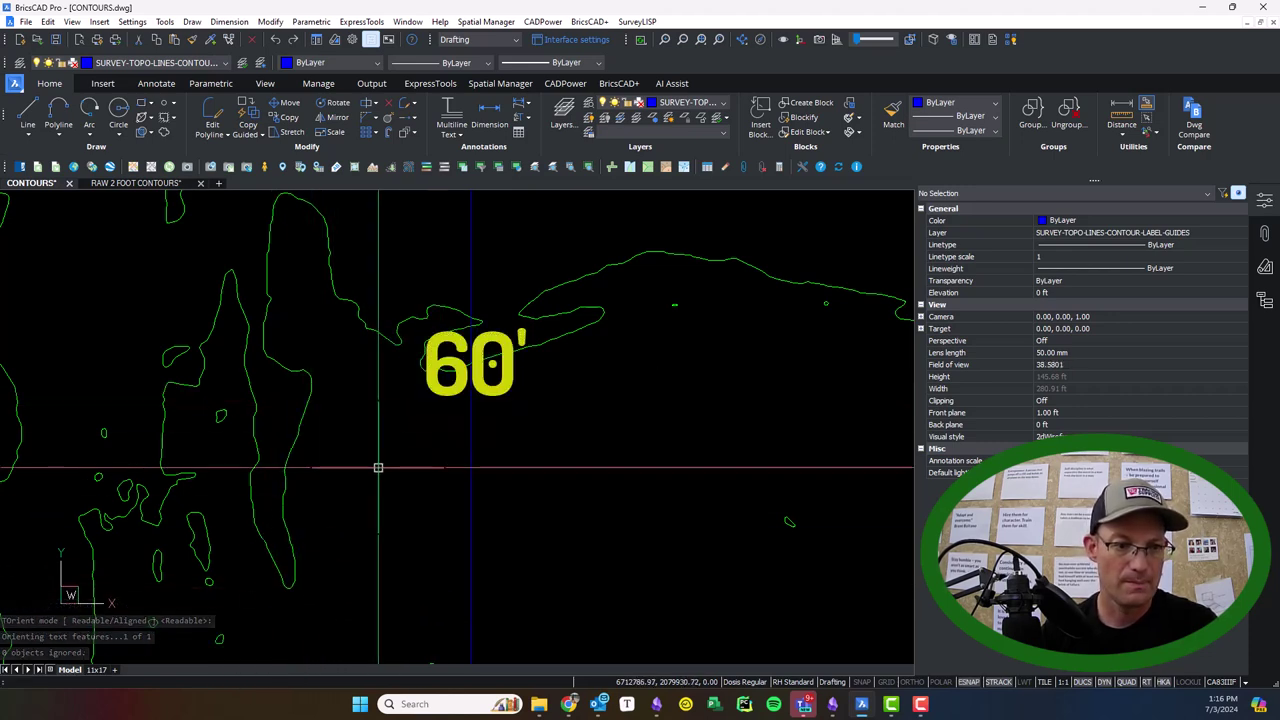
# Step: Run TORIENT on the 60' label once more, entering the mode option r explicitly
pyautogui.press('Return')
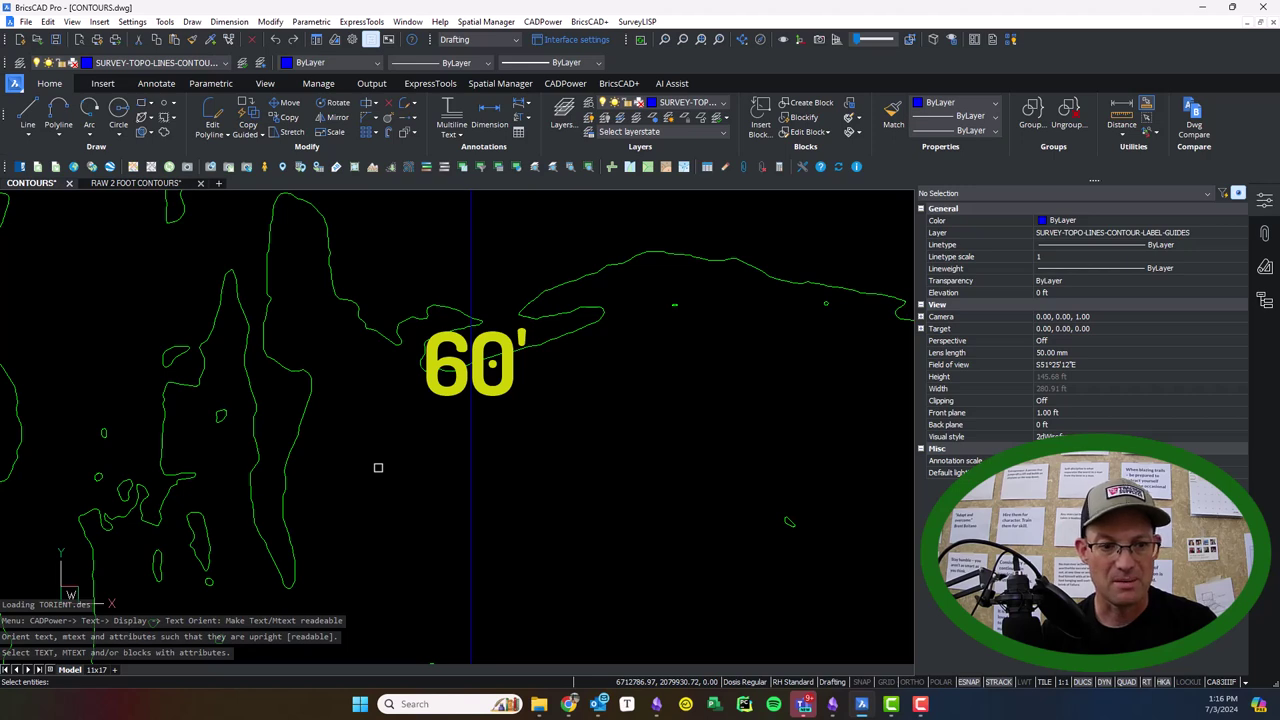
pyautogui.click(441, 392)
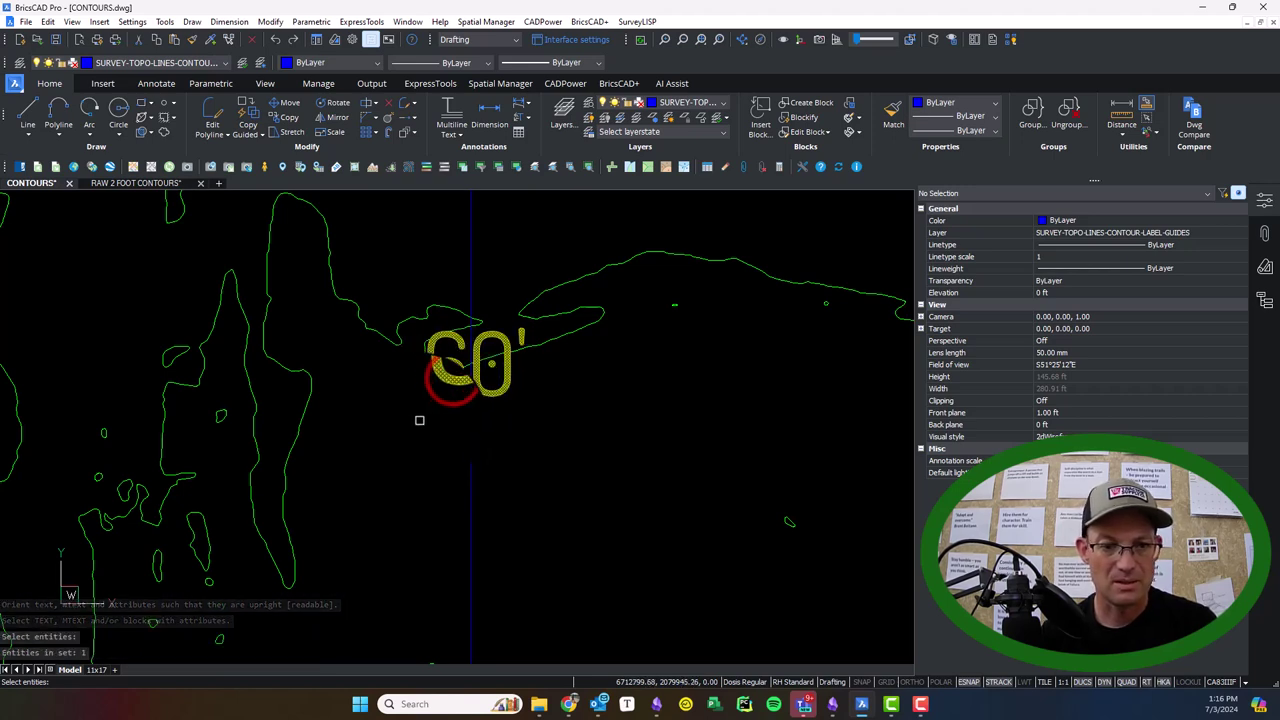
pyautogui.press('Return')
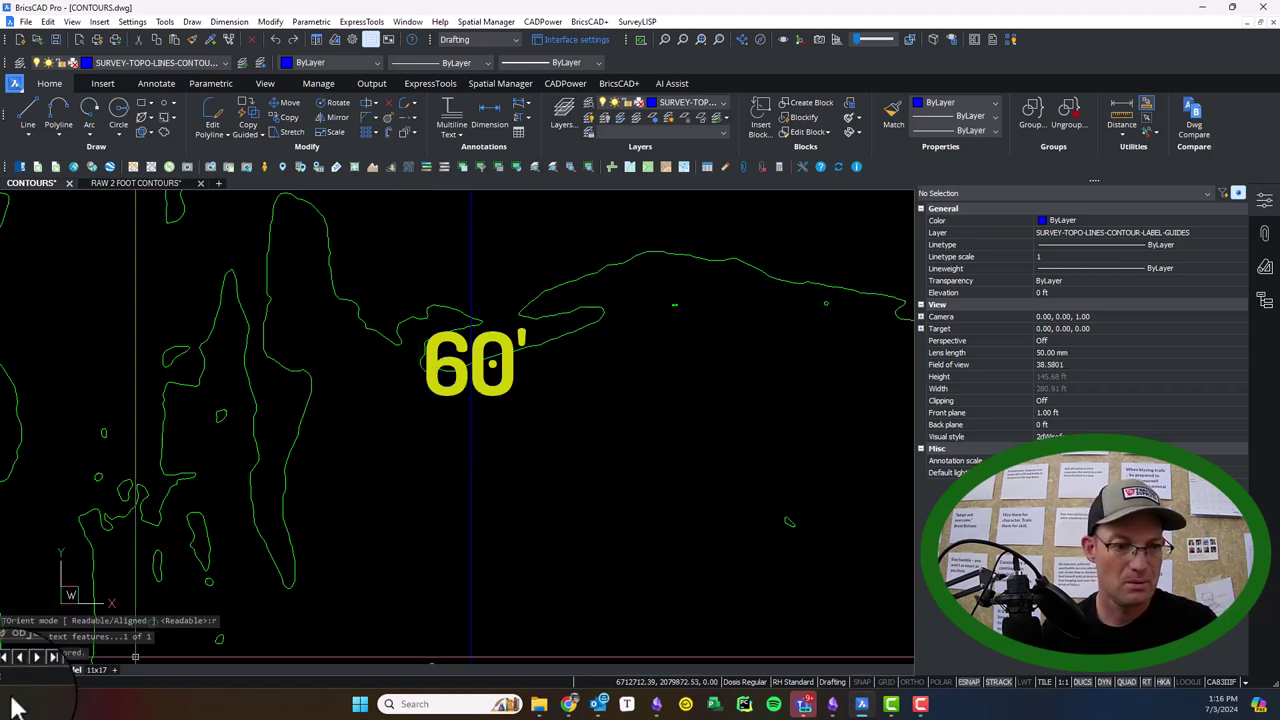
# Step: Rotate the 60' label about its guide line crossing so that it follows the direction of the contour
pyautogui.scroll(5, 470, 398)
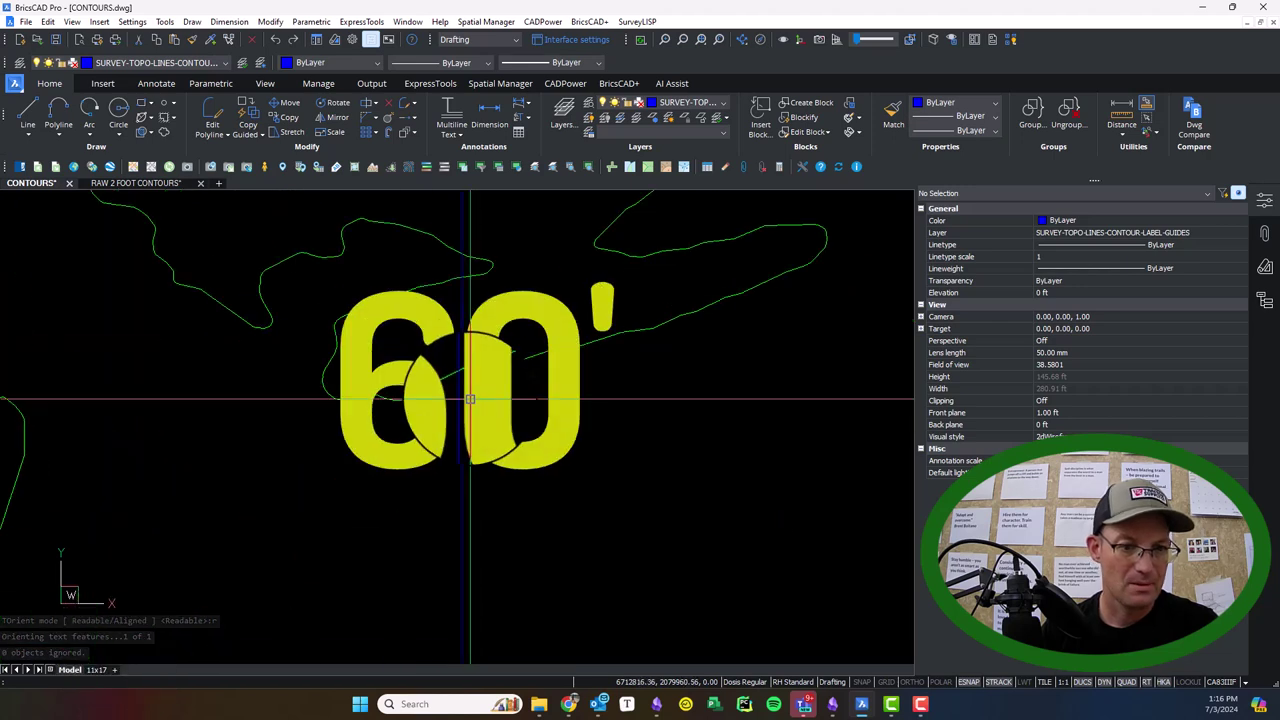
pyautogui.press('Escape')
pyautogui.write('ro')
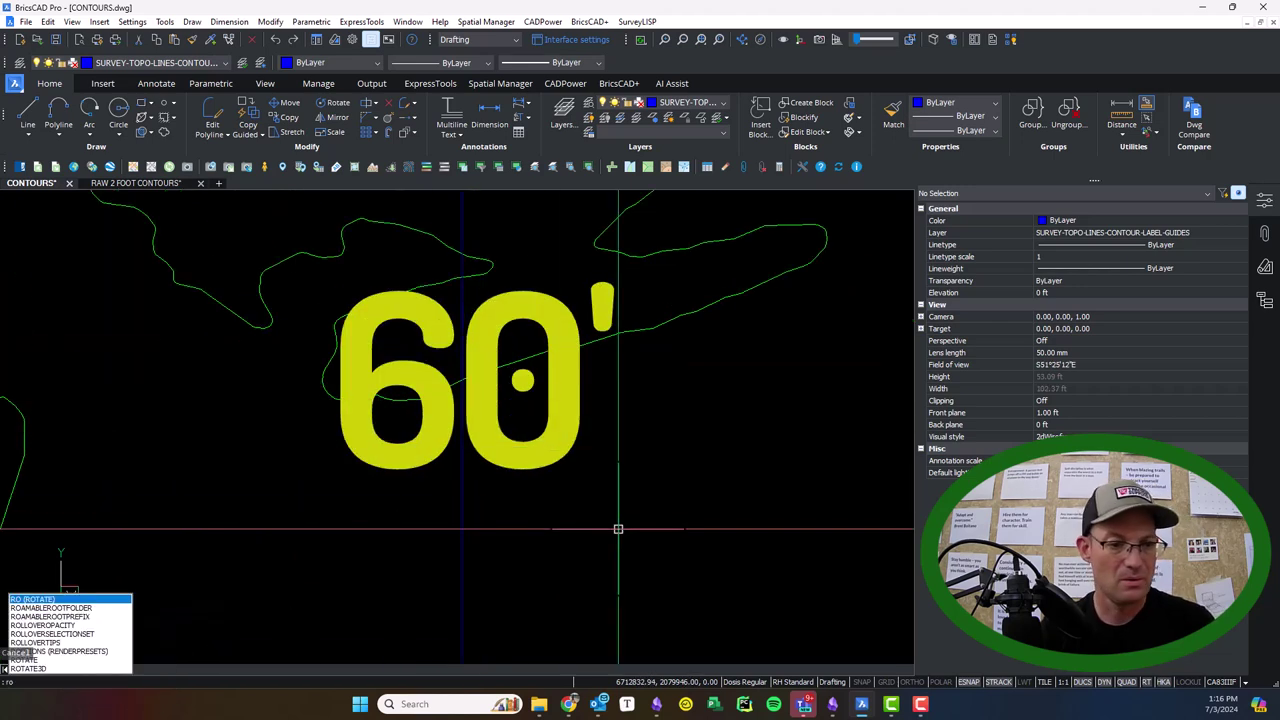
pyautogui.click(40, 601)
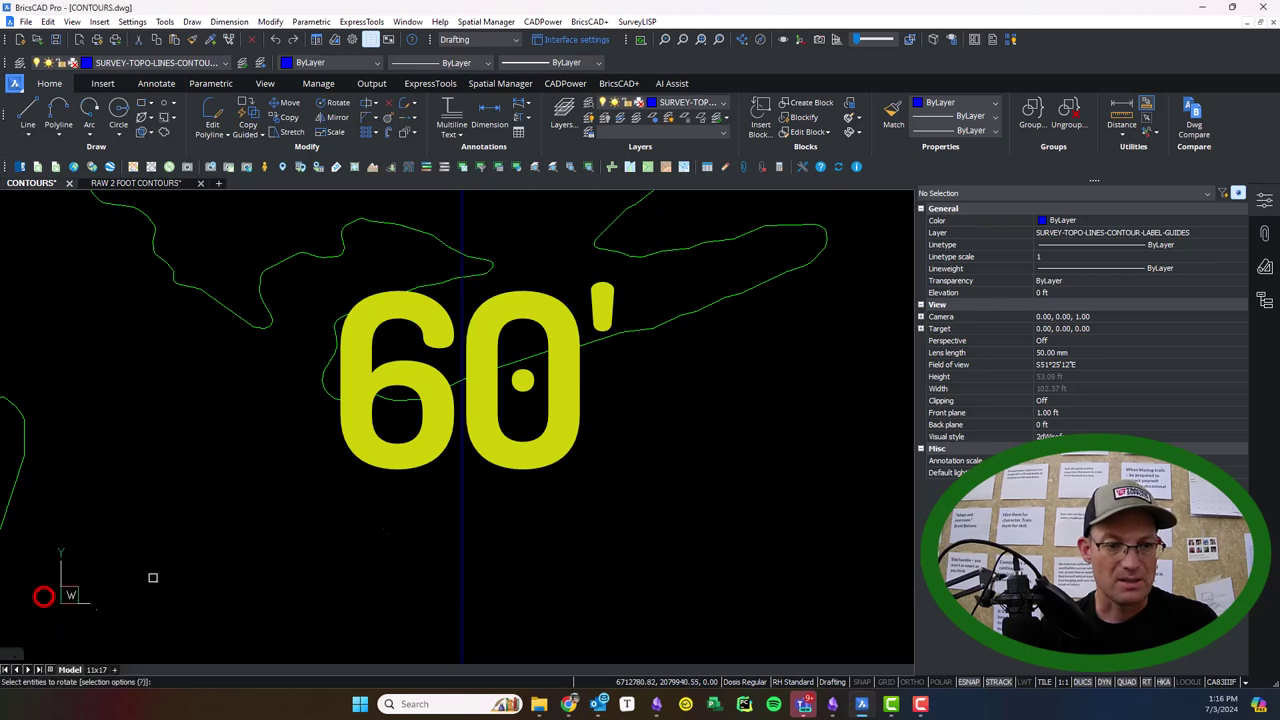
pyautogui.click(518, 428)
pyautogui.press('Return')
pyautogui.click(460, 380)
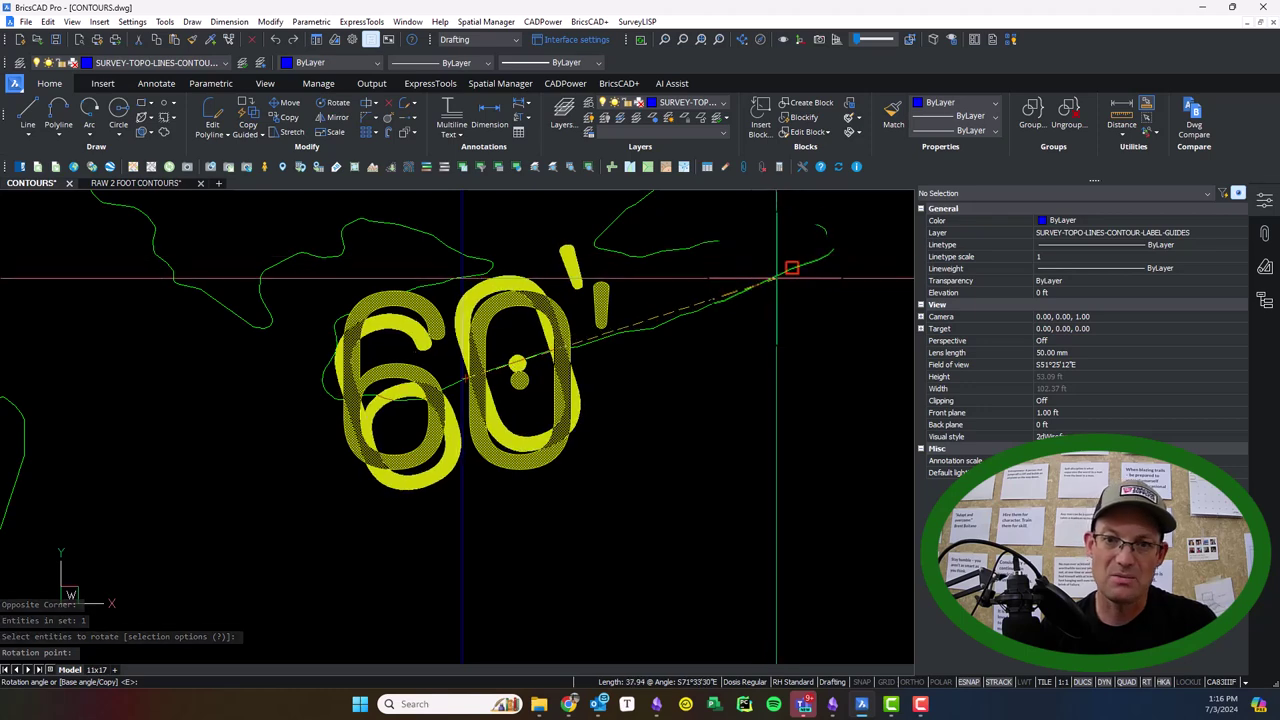
pyautogui.click(786, 271)
pyautogui.scroll(-3, 593, 430)
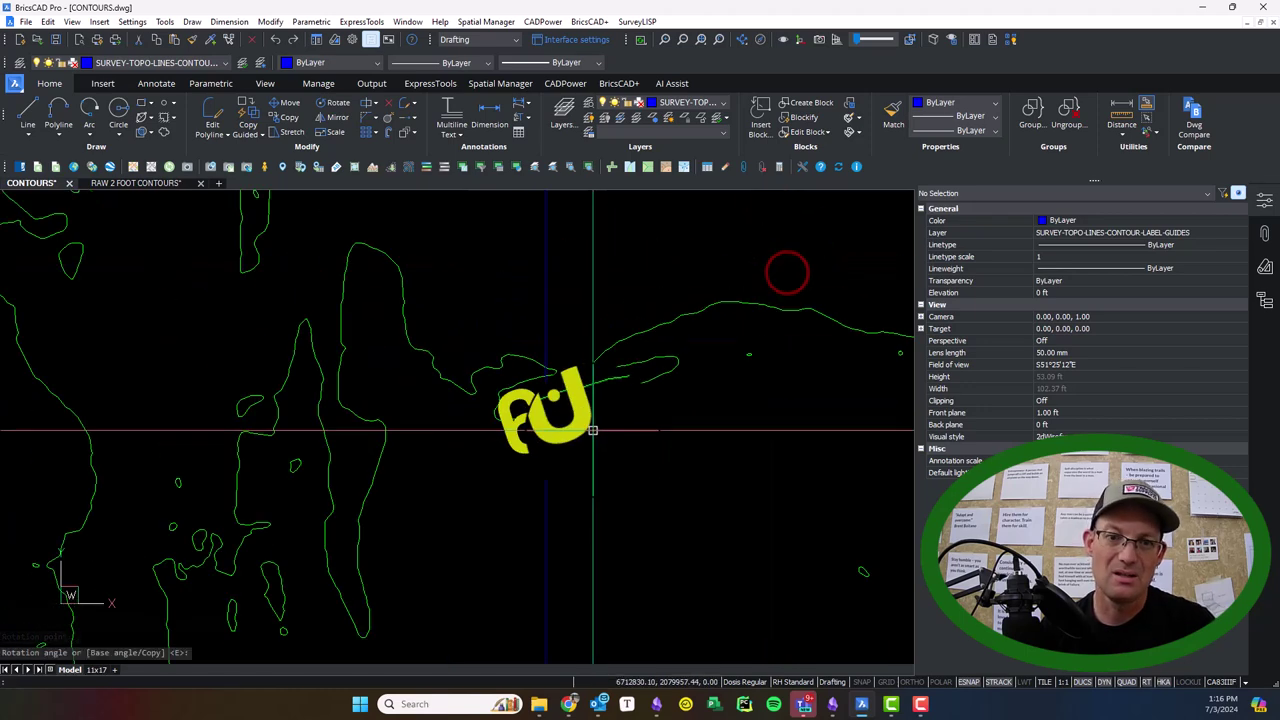
pyautogui.press('Escape')
# Step: Copy the rotated 60' label from its contour crossing to the contour crossing farther south on the westernmost guide line
pyautogui.moveTo(583, 520); pyautogui.dragTo(514, 369, button='middle')
pyautogui.scroll(-5, 514, 369)
pyautogui.moveTo(574, 494); pyautogui.dragTo(524, 334, button='middle')
pyautogui.scroll(3, 471, 491)
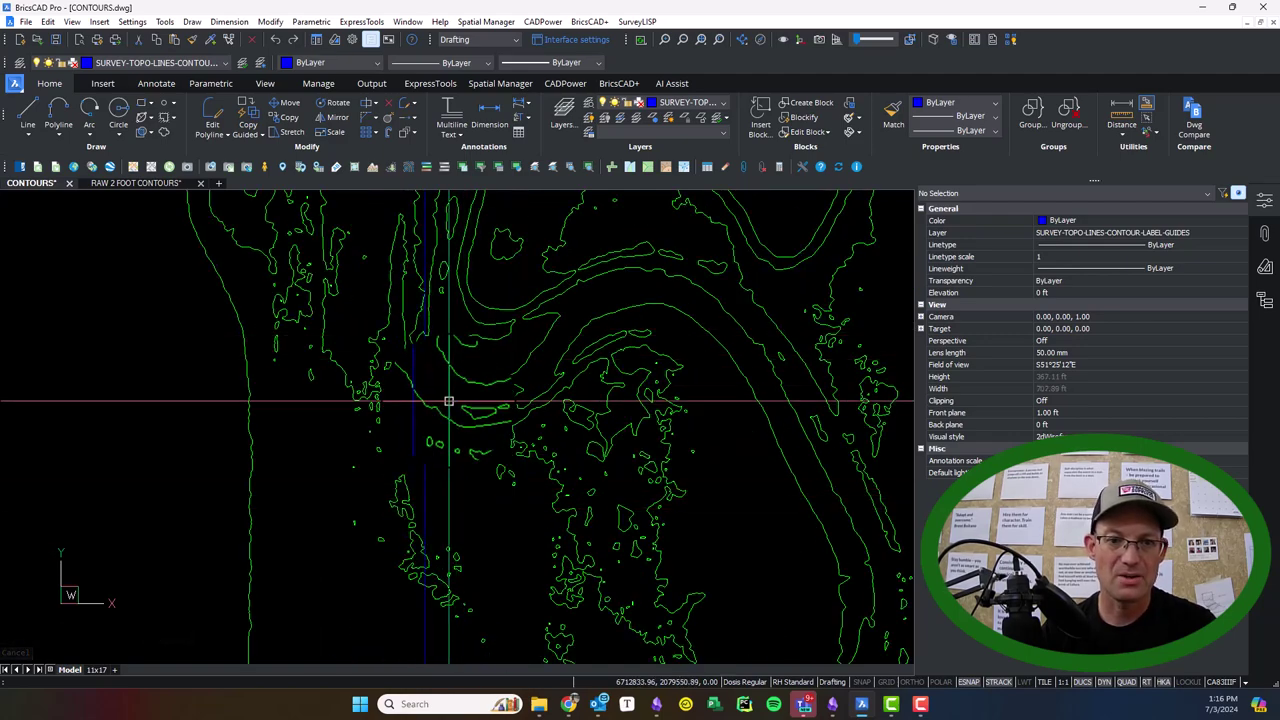
pyautogui.scroll(4, 458, 373)
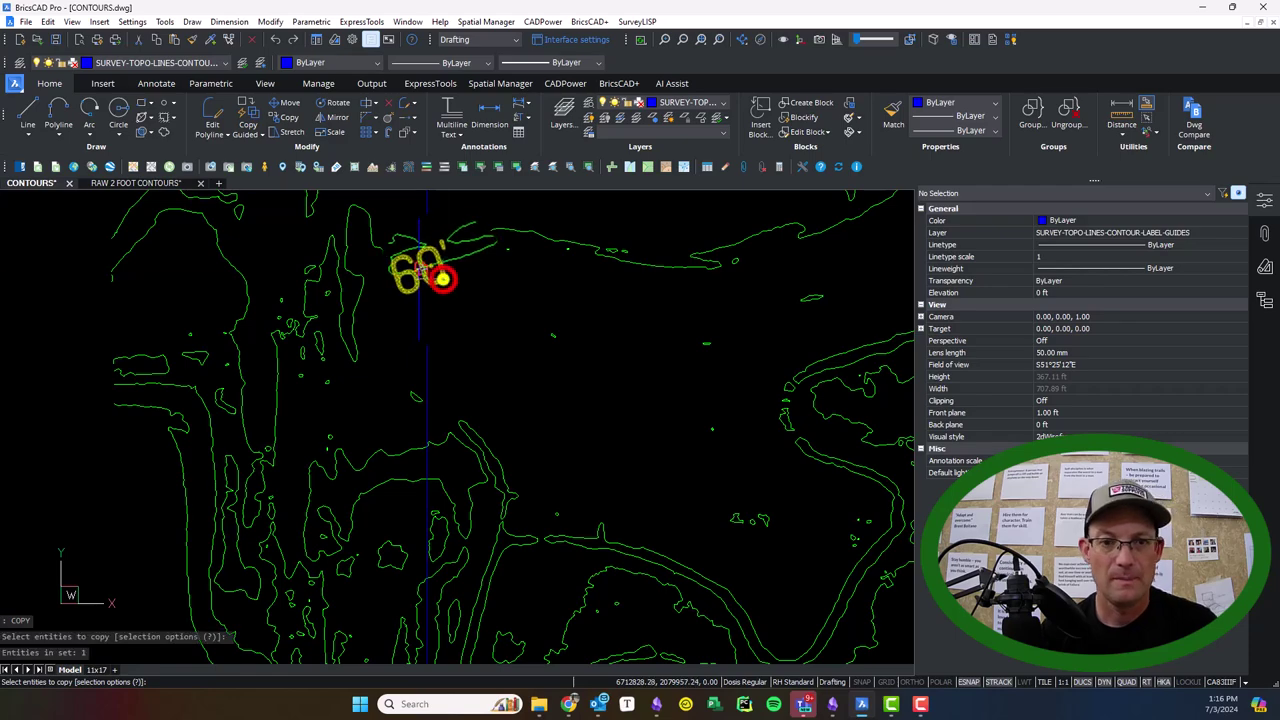
pyautogui.rightClick(442, 279)
pyautogui.scroll(3, 450, 275)
pyautogui.click(402, 270)
pyautogui.scroll(-5, 430, 290)
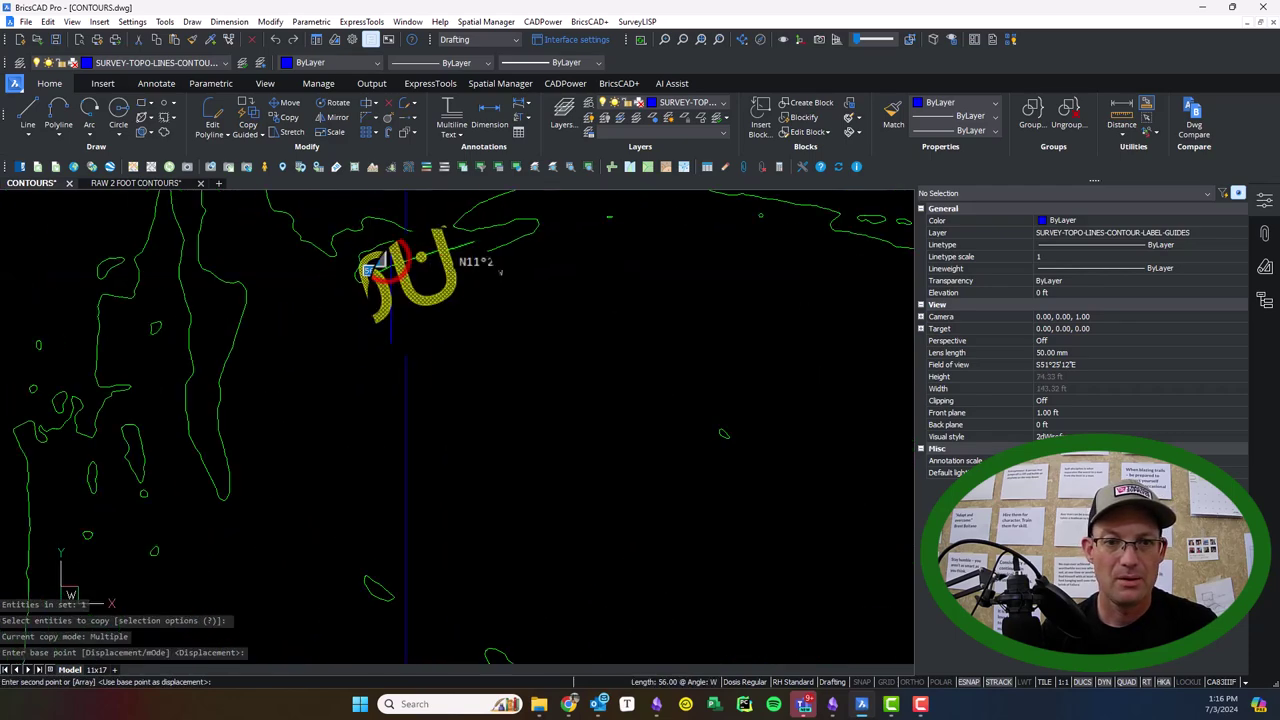
pyautogui.scroll(6, 441, 476)
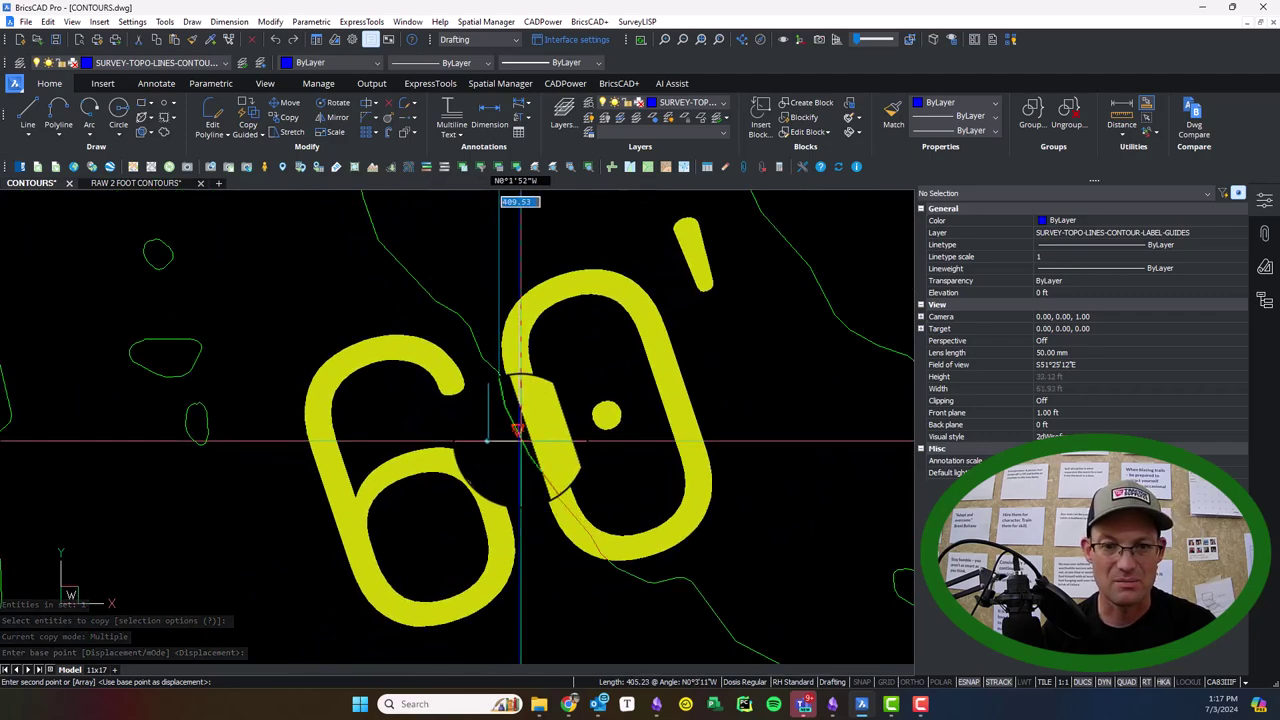
pyautogui.click(520, 441)
pyautogui.scroll(-4, 520, 440)
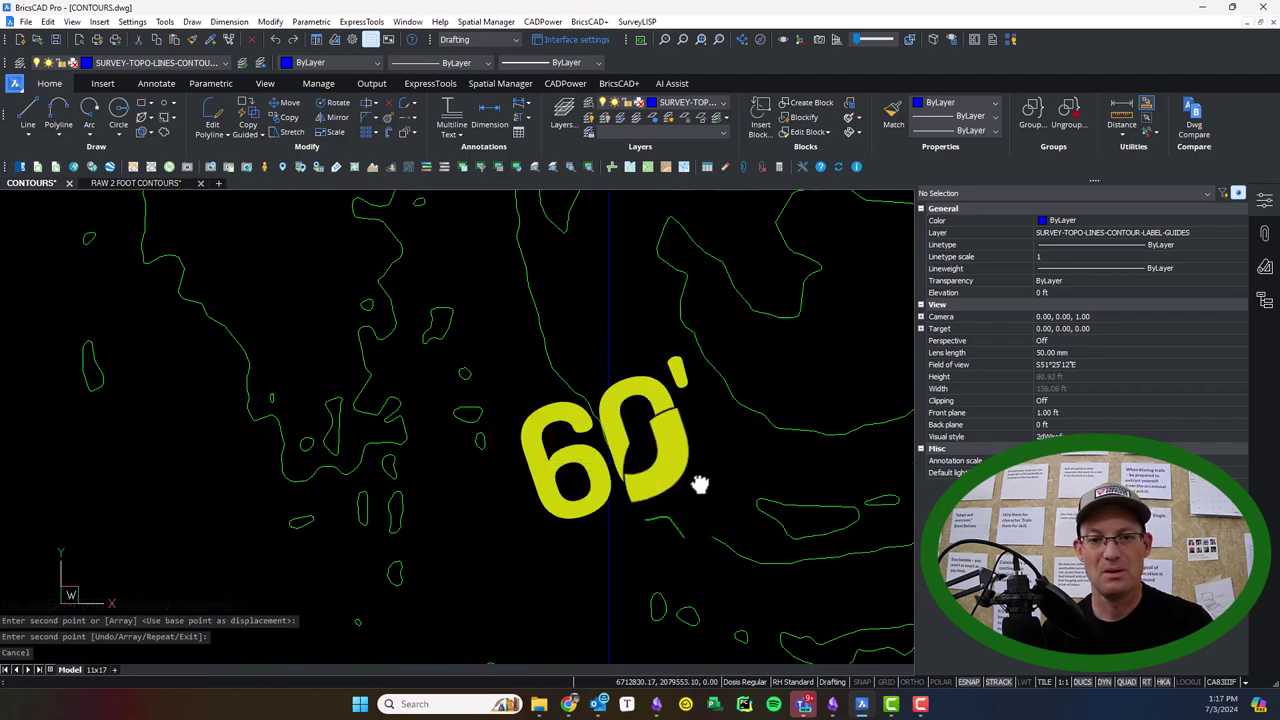
pyautogui.press('Escape')
# Step: Rotate the copied 60' label about its insertion point so that it runs along the descending contour
pyautogui.press('Return')
pyautogui.press('Escape')
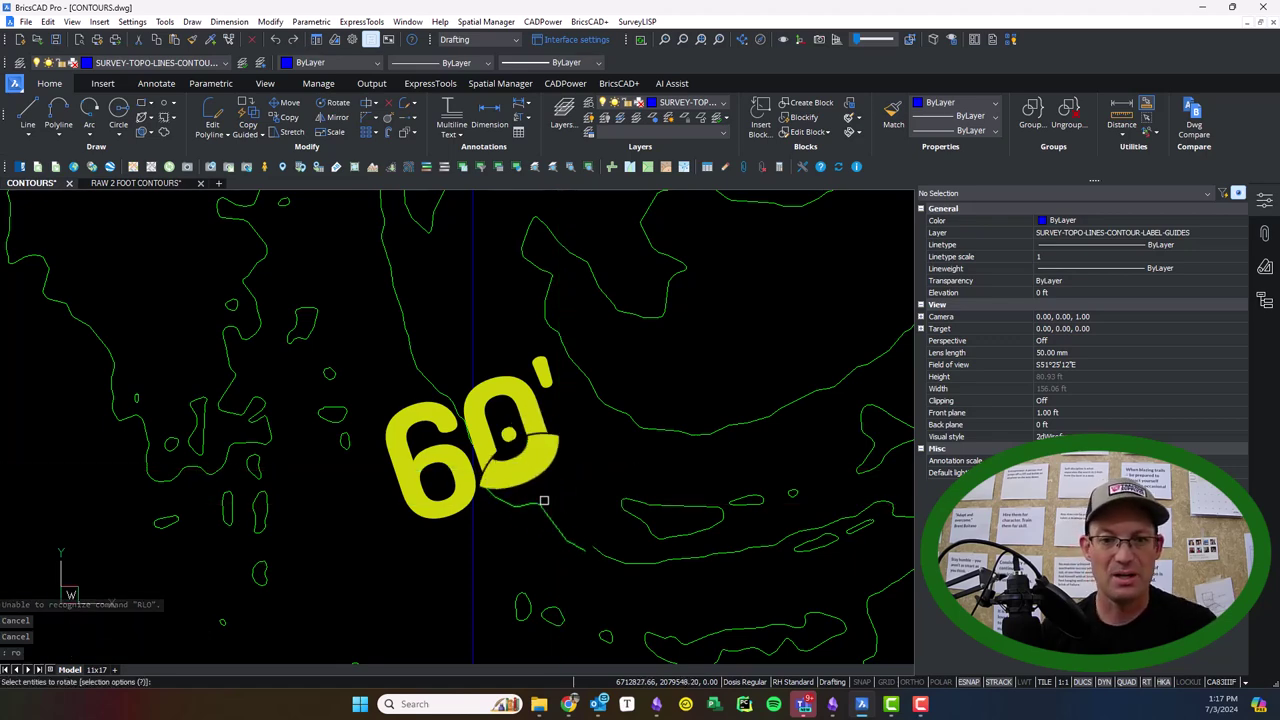
pyautogui.click(532, 495)
pyautogui.scroll(2, 480, 440)
pyautogui.press('Return')
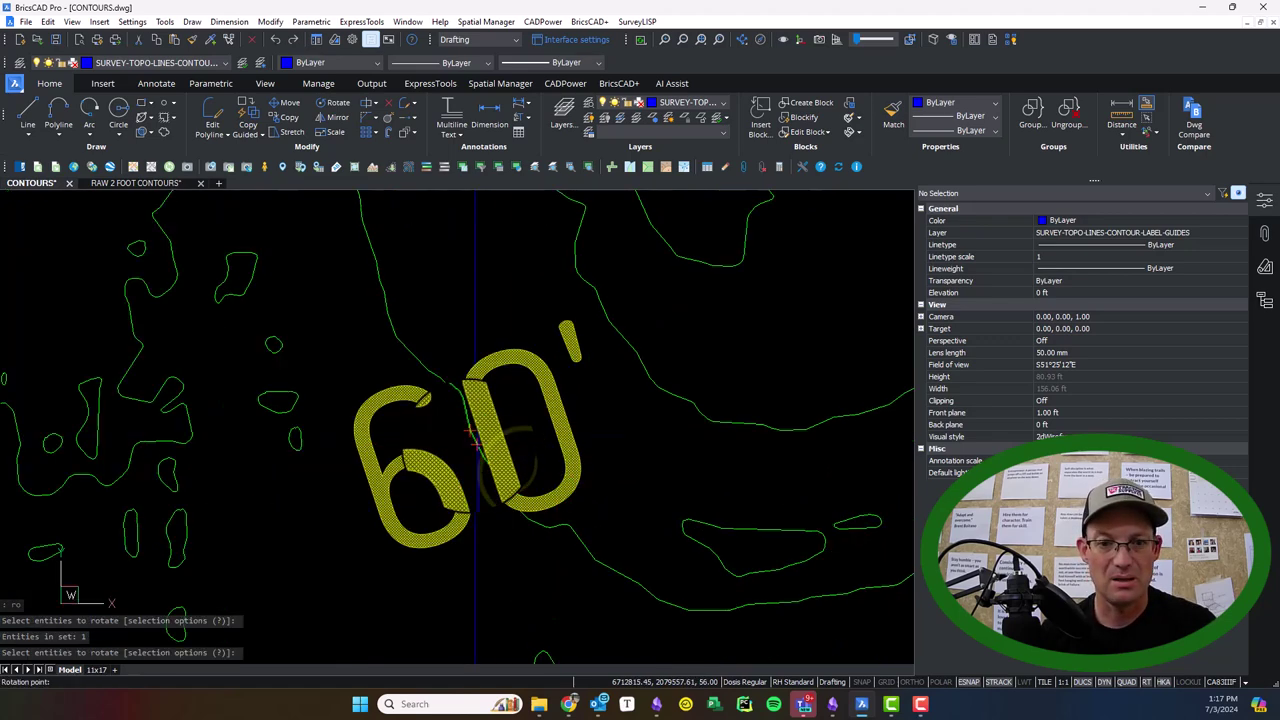
pyautogui.scroll(3, 474, 445)
pyautogui.click(469, 446)
pyautogui.scroll(-5, 694, 525)
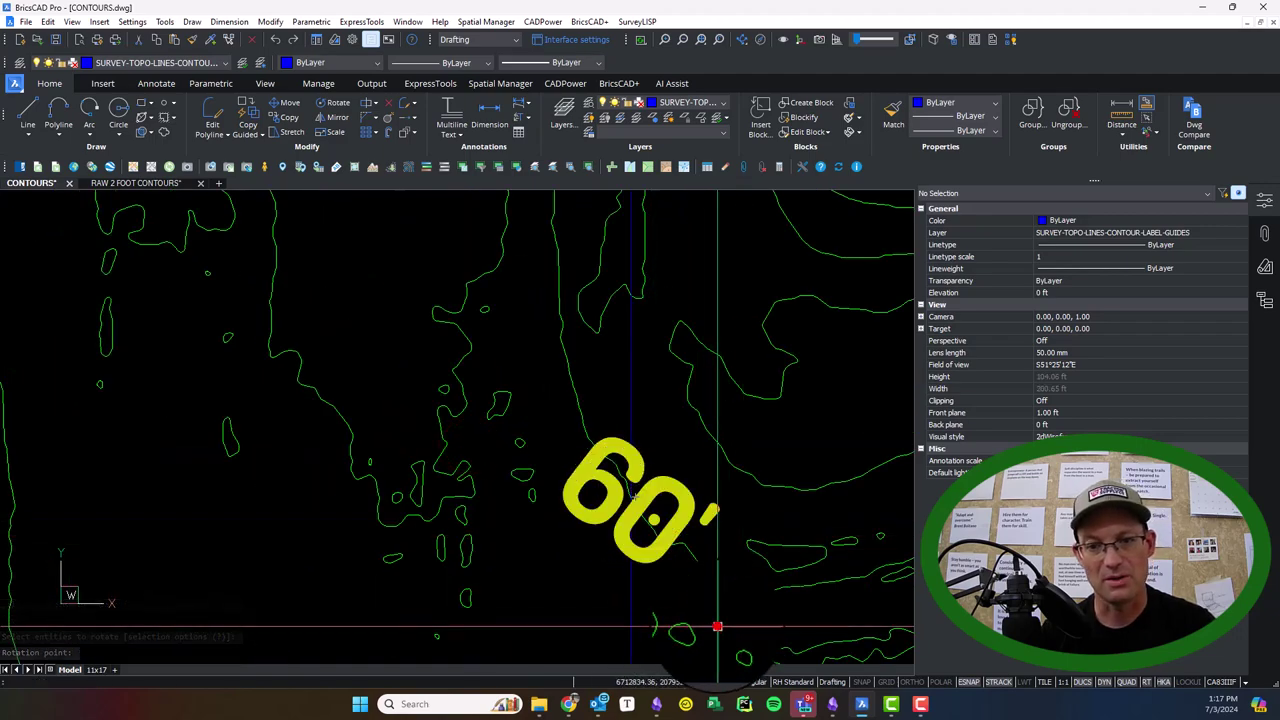
pyautogui.scroll(-5, 490, 400)
pyautogui.press('Escape')
# Step: Check the elevation of the contour under the copied label and change the label's text to 56'
pyautogui.scroll(6, 475, 386)
pyautogui.scroll(4, 549, 464)
pyautogui.click(621, 501)
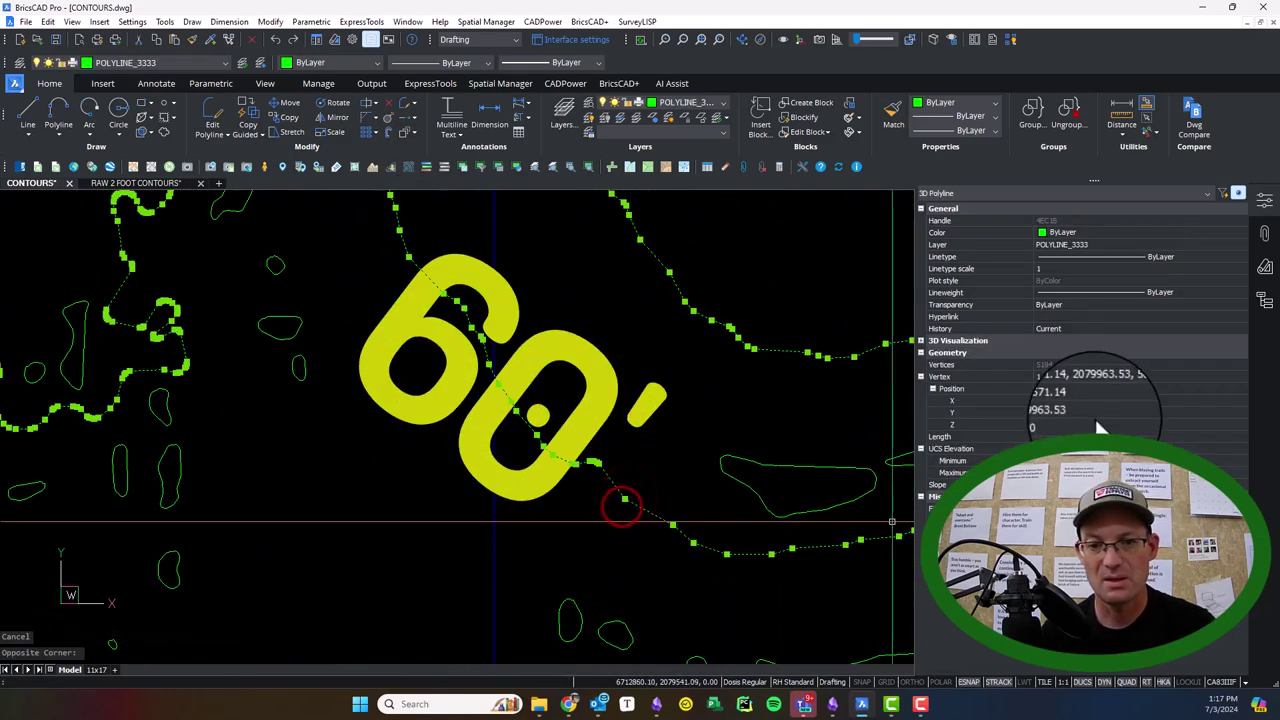
pyautogui.press('Escape')
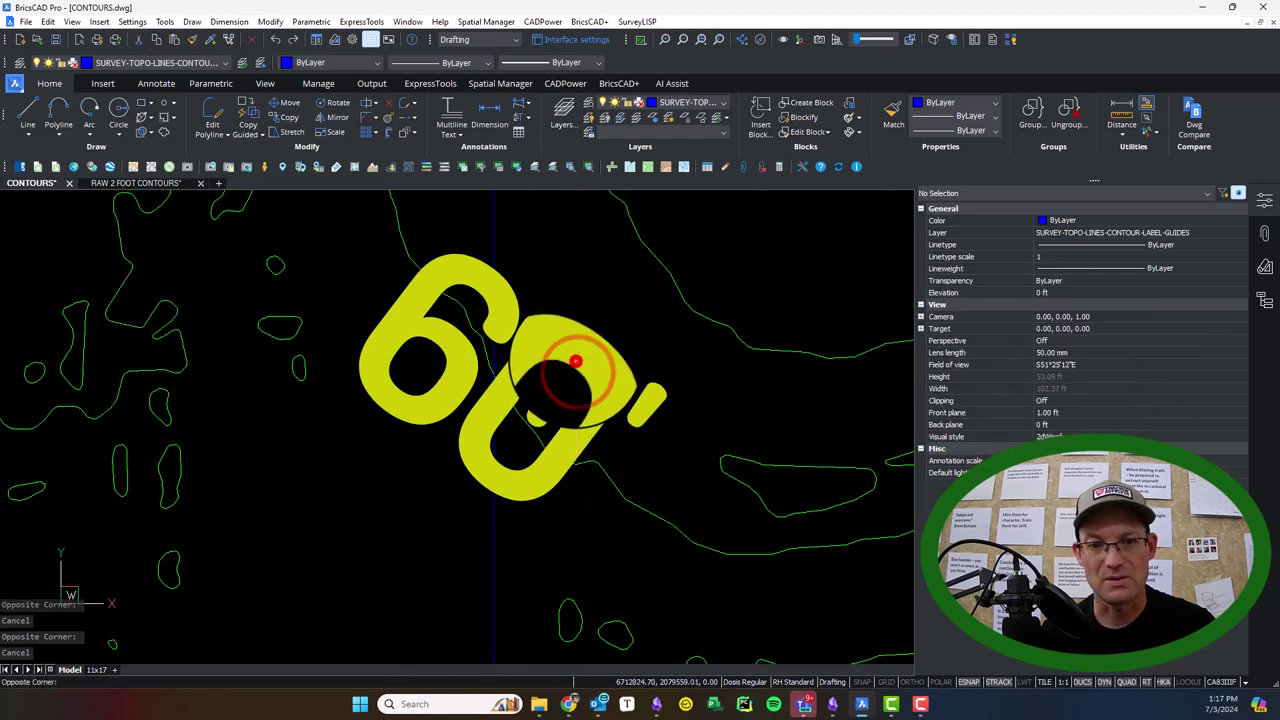
pyautogui.click(576, 364)
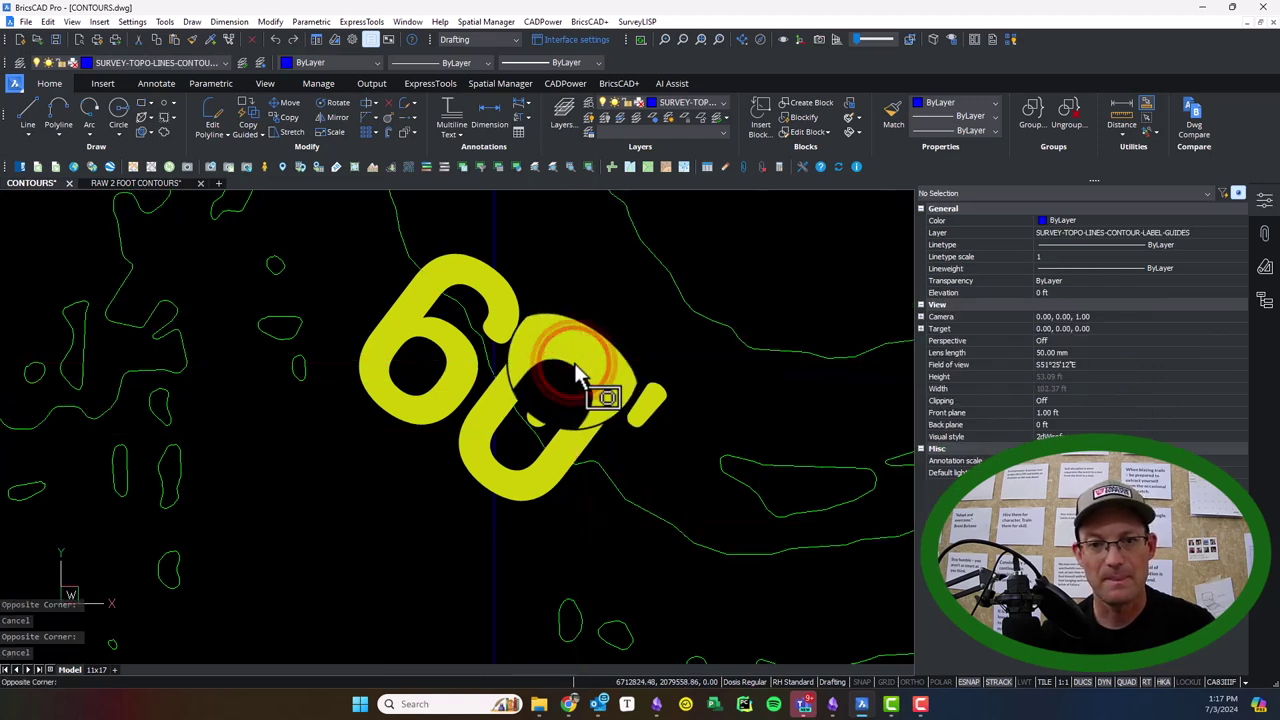
pyautogui.click(543, 328)
pyautogui.click(542, 332)
pyautogui.click(543, 332)
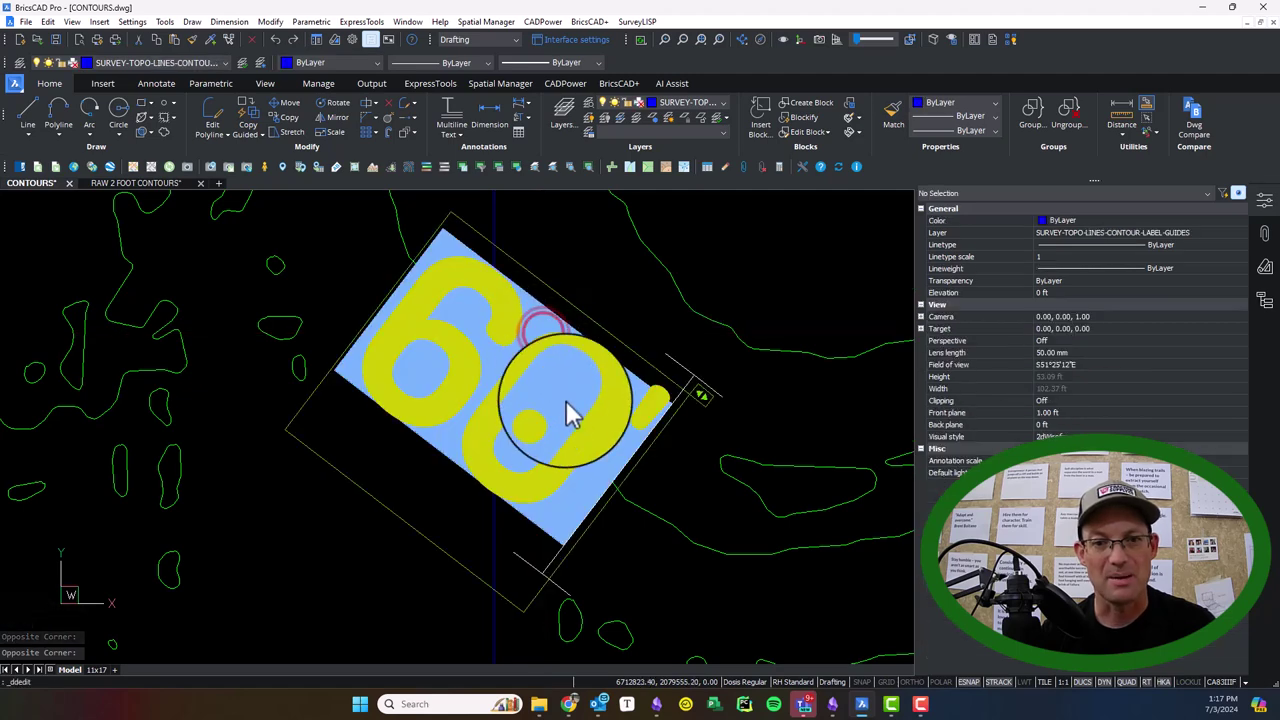
pyautogui.write("56'")
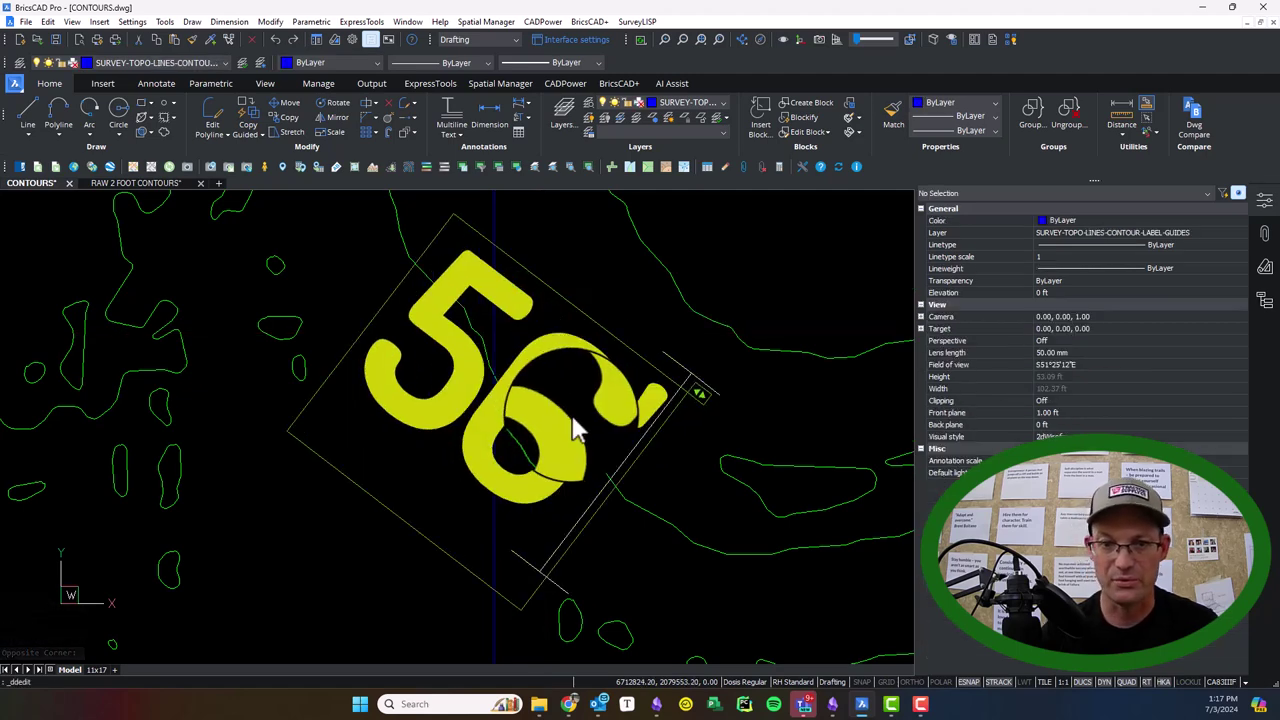
pyautogui.click(660, 537)
pyautogui.click(606, 571)
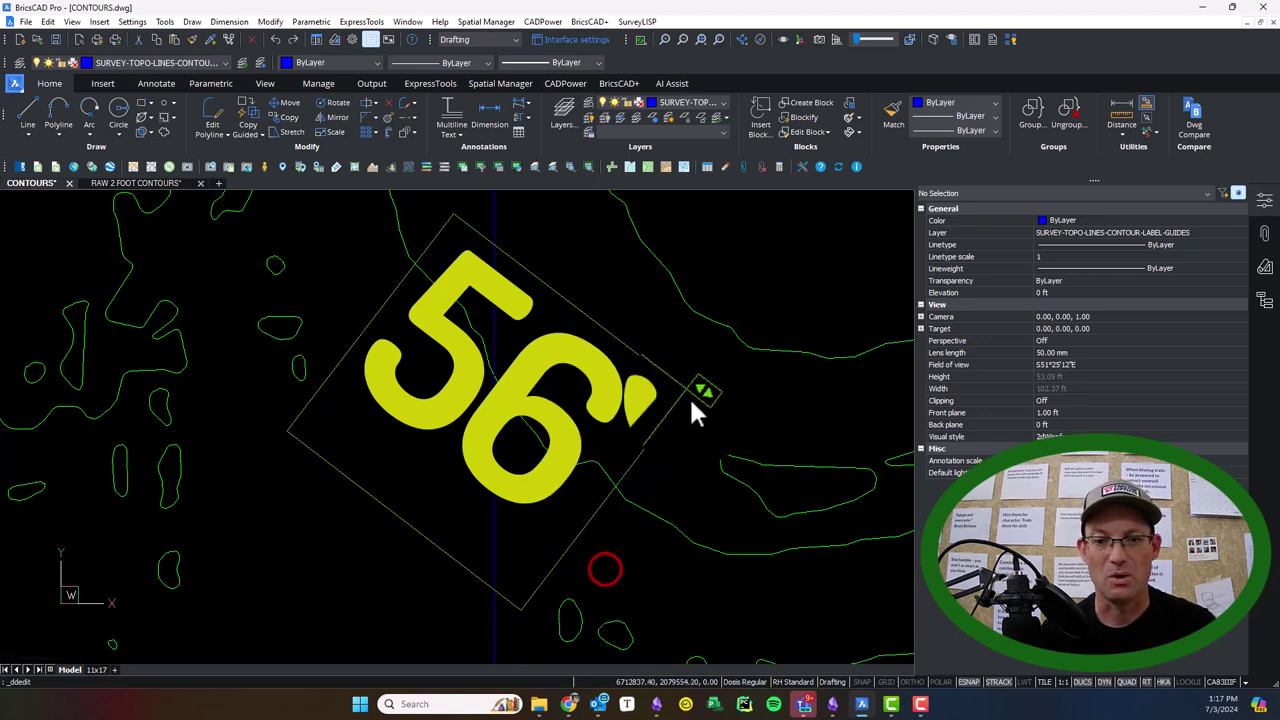
pyautogui.click(732, 356)
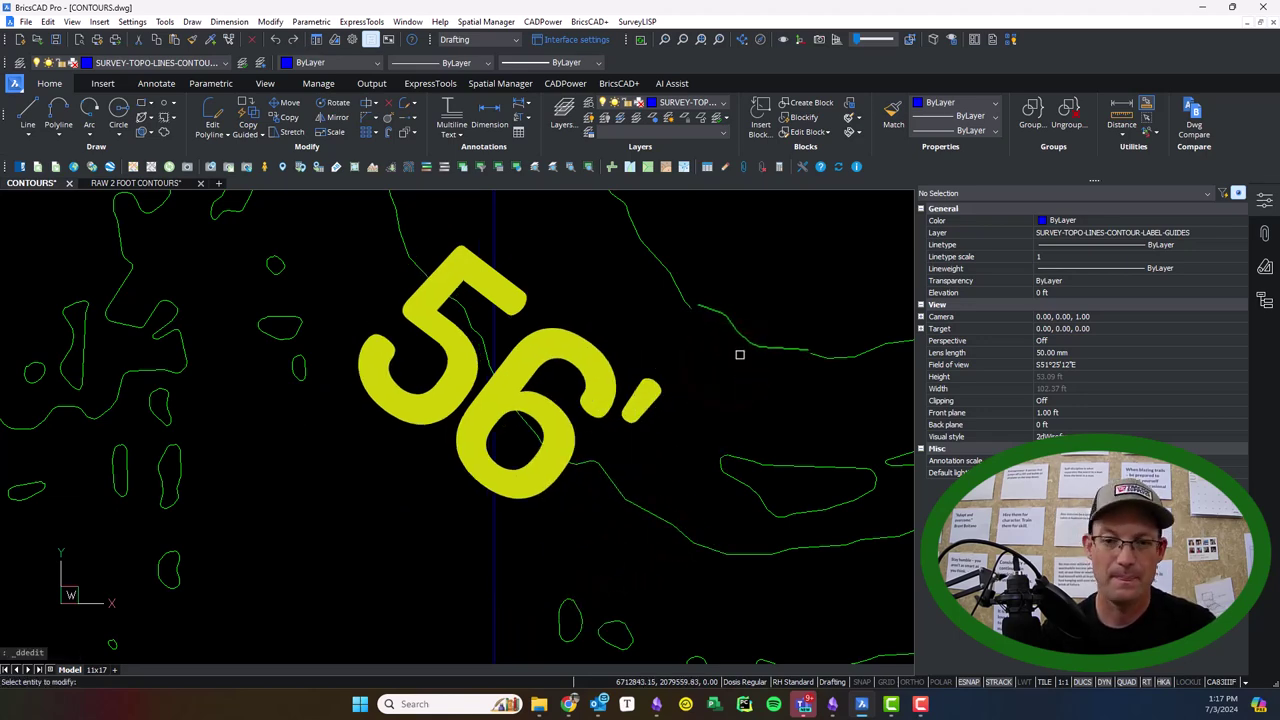
# Step: Select the contour under the northern rotated 60' label and check its elevation in the properties
pyautogui.scroll(-5, 744, 354)
pyautogui.moveTo(680, 374); pyautogui.dragTo(690, 473, button='middle')
pyautogui.moveTo(768, 208); pyautogui.dragTo(686, 640, button='middle')
pyautogui.scroll(-5, 635, 377)
pyautogui.moveTo(681, 292); pyautogui.dragTo(656, 421, button='middle')
pyautogui.scroll(6, 656, 420)
pyautogui.click(579, 399)
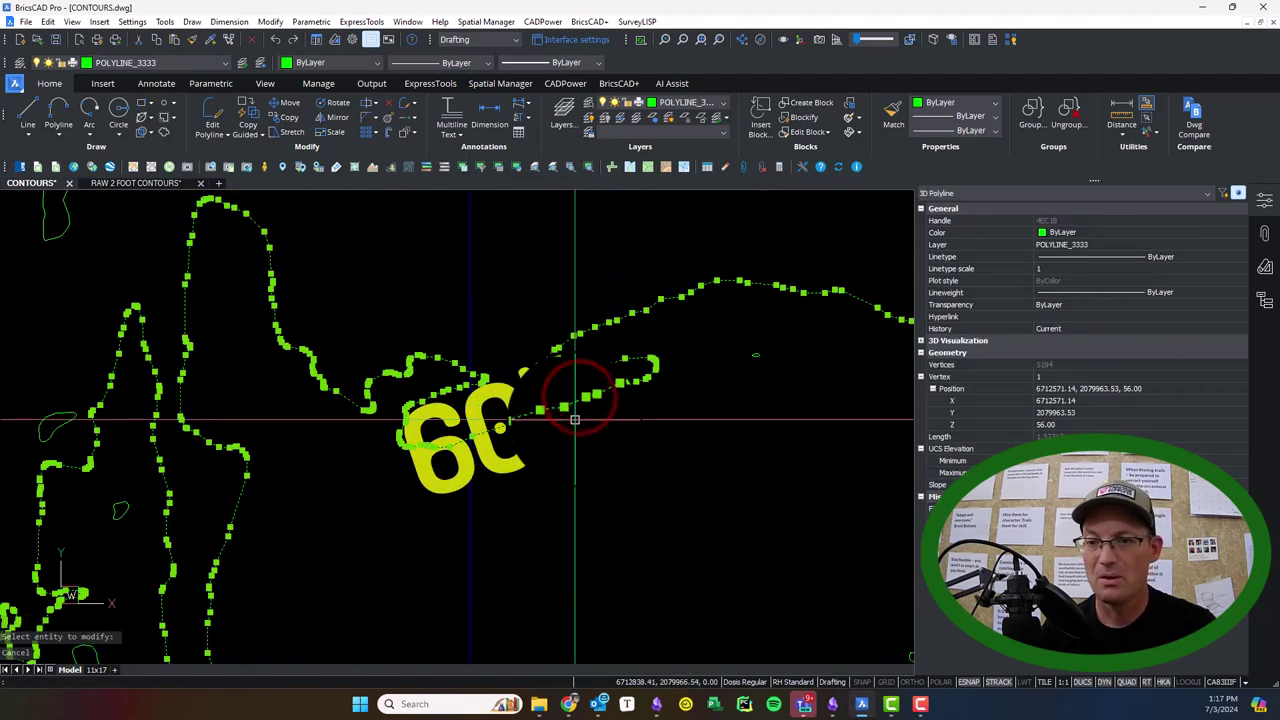
pyautogui.press('Escape')
pyautogui.click(664, 401)
pyautogui.click(615, 377)
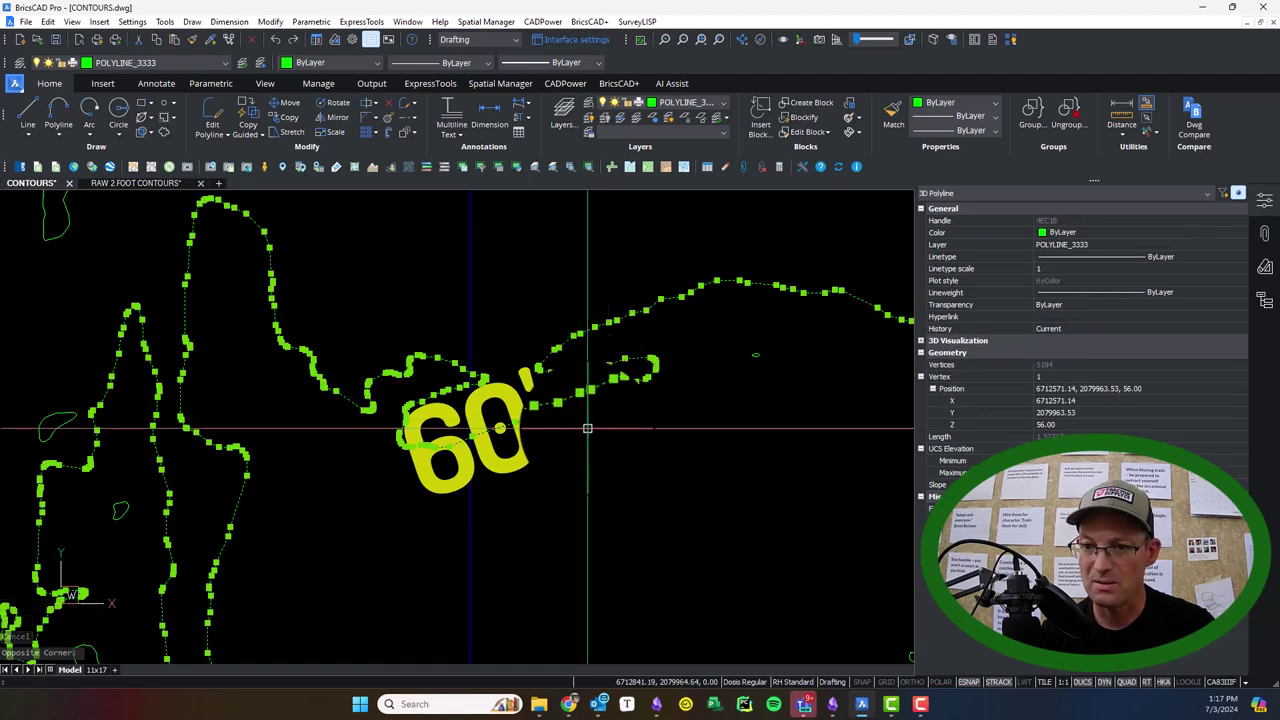
# Step: Change the text of the northern rotated 60' label on the westernmost guide line to 56'
pyautogui.press('Escape')
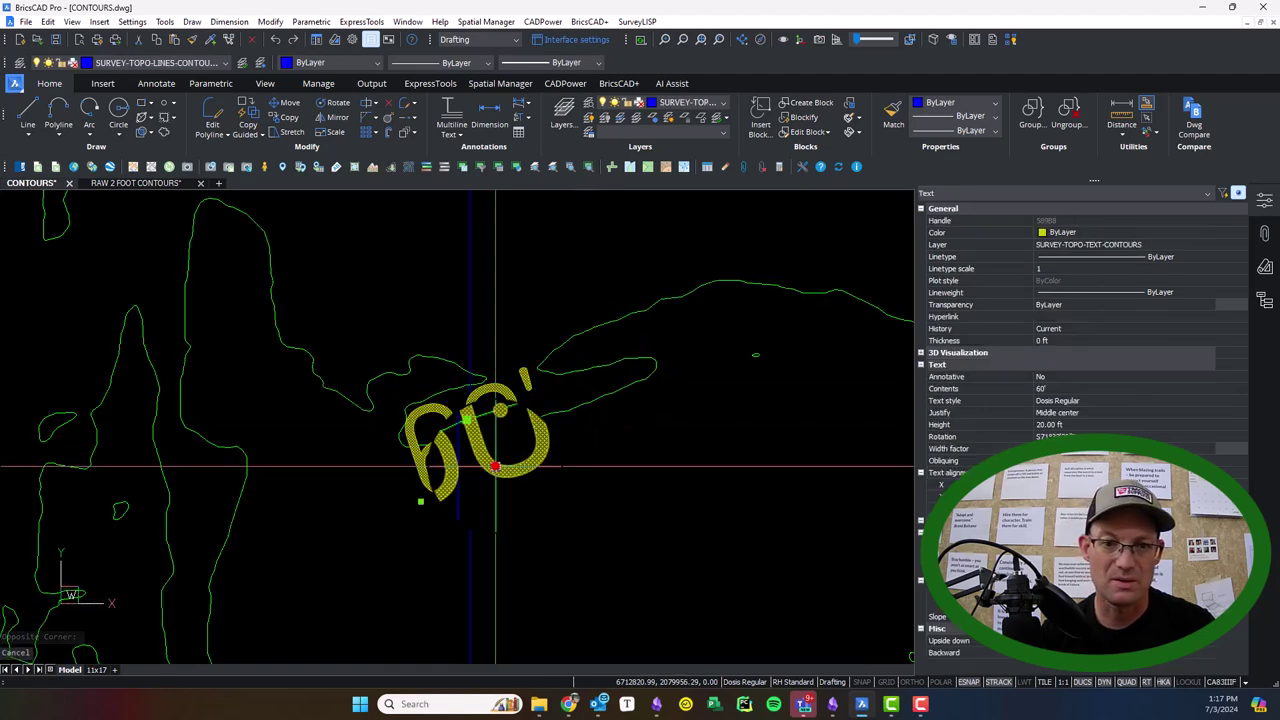
pyautogui.click(494, 464)
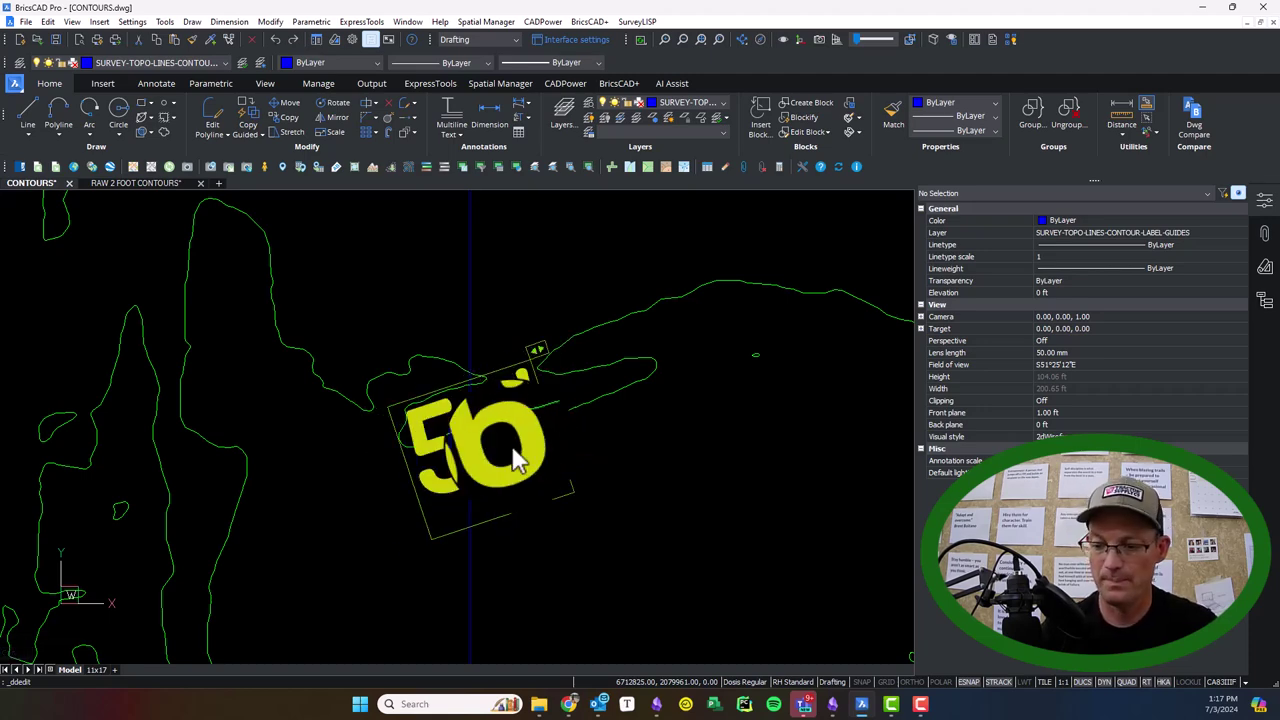
pyautogui.click(684, 538)
# Step: Change the text of the horizontal label at the northern contour crossing of the westernmost guide line to 58'
pyautogui.scroll(-7, 672, 488)
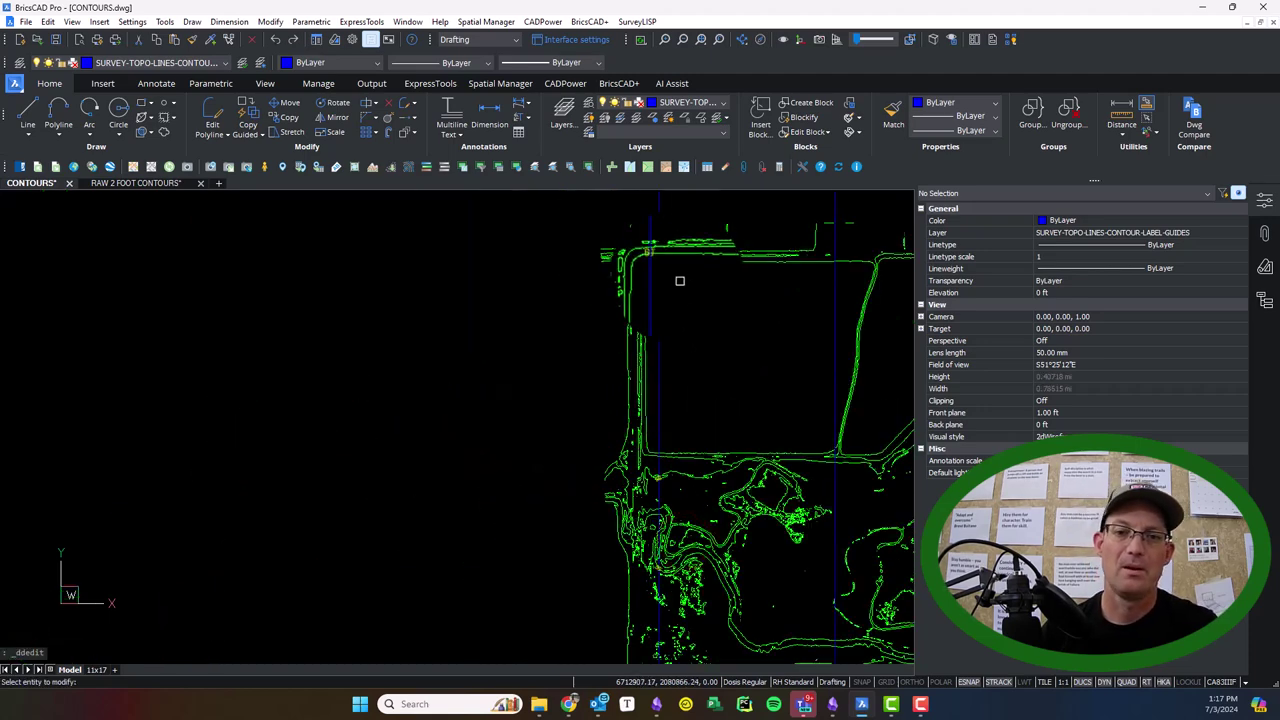
pyautogui.scroll(6, 676, 275)
pyautogui.click(749, 268)
pyautogui.click(749, 270)
pyautogui.press('Escape')
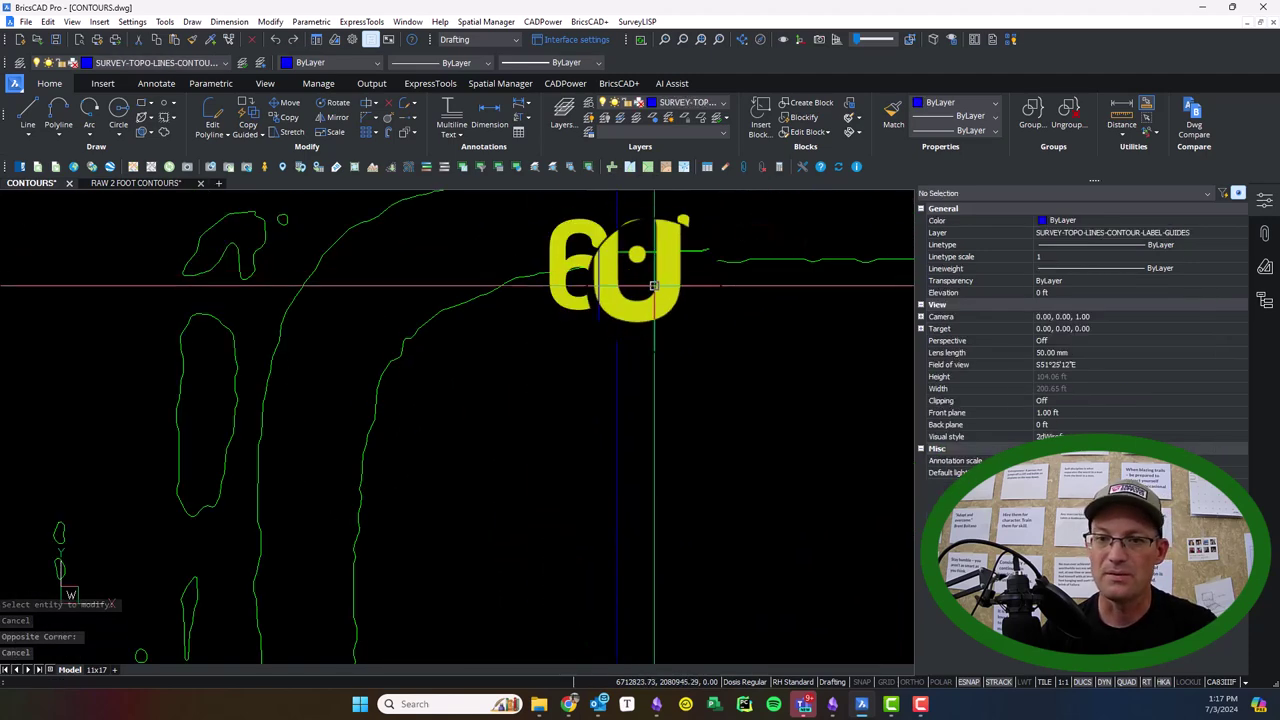
pyautogui.doubleClick(635, 289)
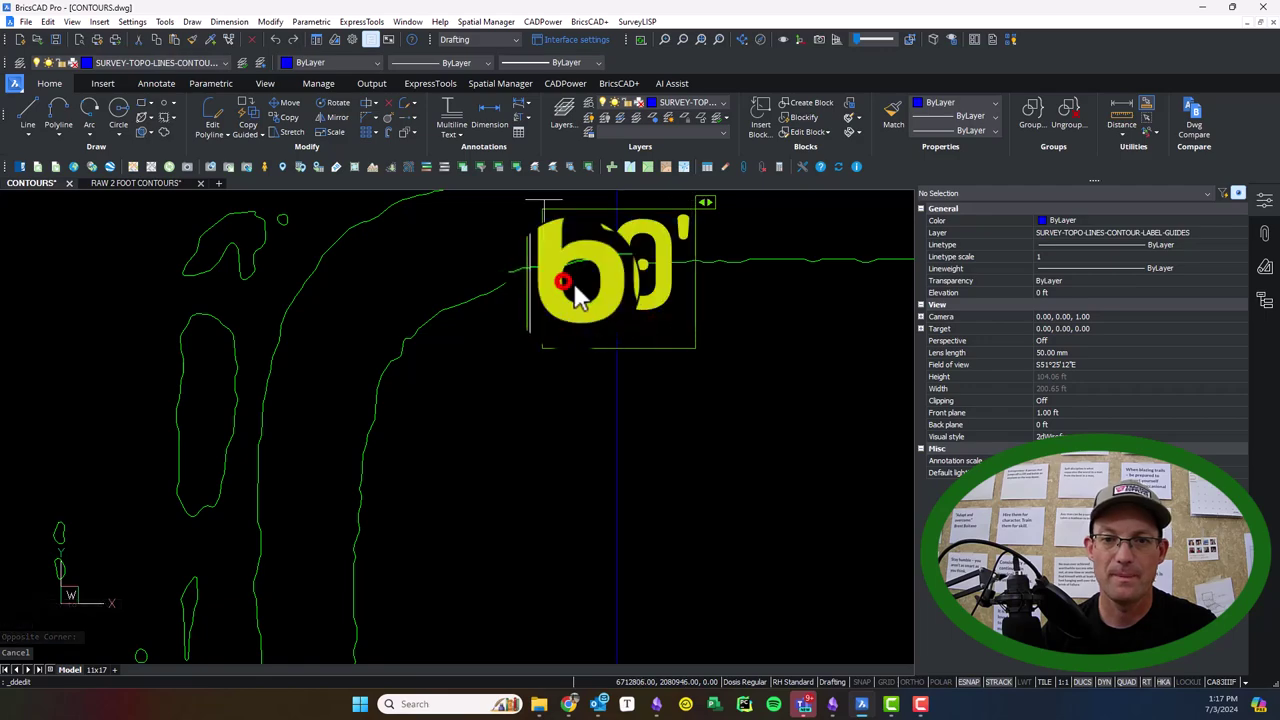
pyautogui.write("58'")
pyautogui.click(771, 514)
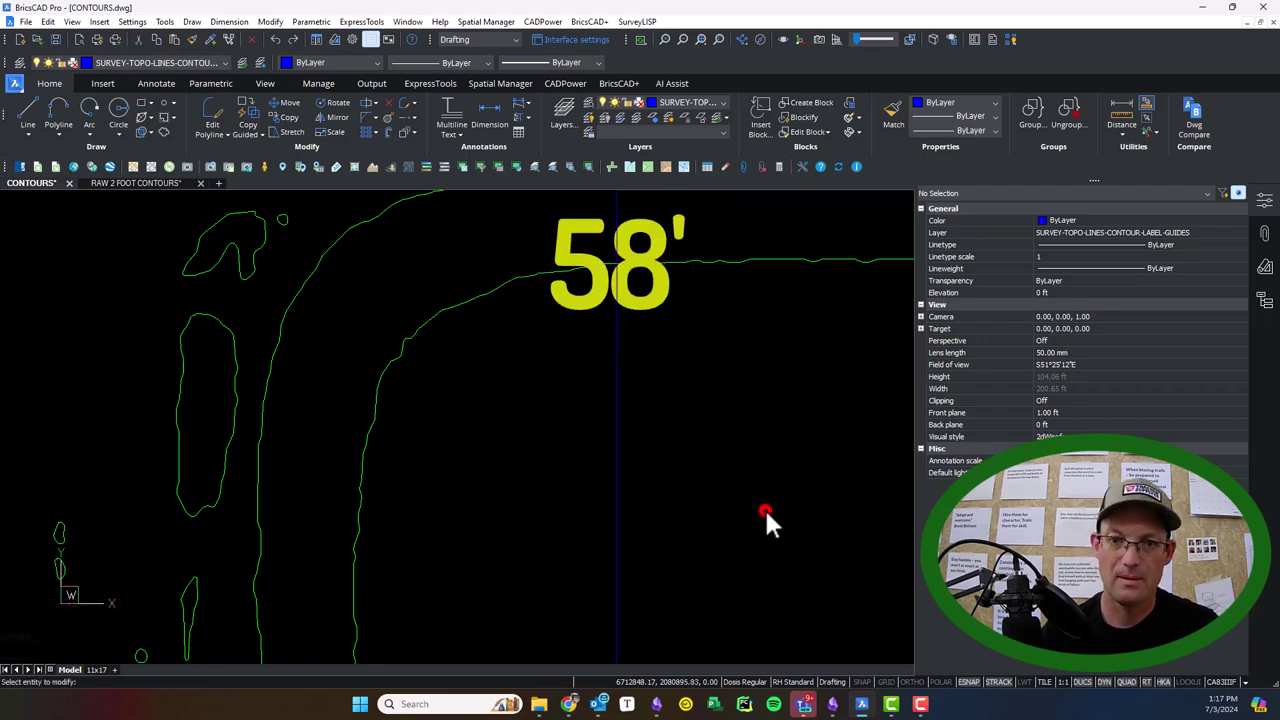
# Step: Look over the remaining unlabelled contour crossings along the southern part of the westernmost guide line
pyautogui.scroll(-10, 765, 508)
pyautogui.moveTo(743, 525); pyautogui.dragTo(500, 240, button='middle')
pyautogui.moveTo(530, 570)
pyautogui.mouseDown(button='middle')
pyautogui.moveTo(485, 447)
pyautogui.moveTo(523, 190)
pyautogui.mouseUp(button='middle')
pyautogui.moveTo(545, 241); pyautogui.dragTo(557, 386, button='middle')
pyautogui.scroll(4, 523, 312)
pyautogui.moveTo(537, 258)
pyautogui.mouseDown(button='middle')
pyautogui.moveTo(543, 349)
pyautogui.moveTo(557, 229)
pyautogui.mouseUp(button='middle')
pyautogui.scroll(-3, 571, 563)
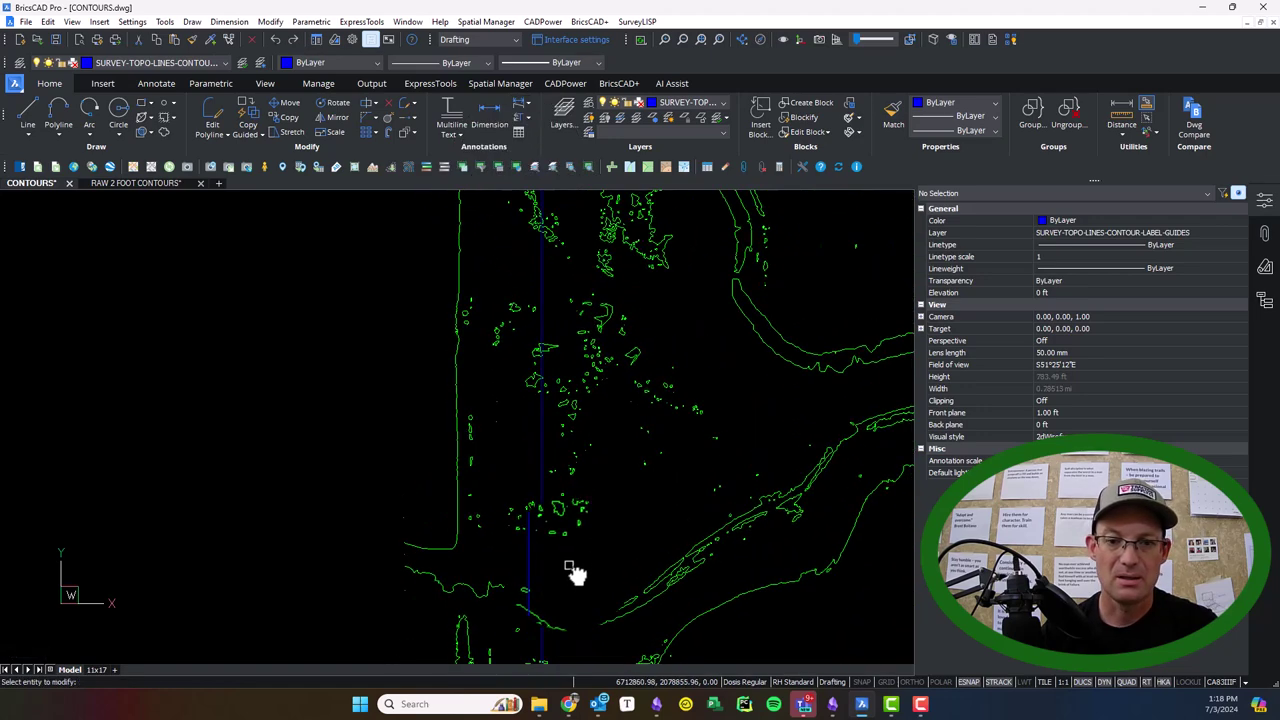
pyautogui.scroll(4, 606, 370)
pyautogui.moveTo(618, 286); pyautogui.dragTo(606, 530, button='middle')
# Step: Copy the southern rotated 56' label from its contour crossing to the next long descending contour farther south on the westernmost guide line
pyautogui.press('Escape')
pyautogui.moveTo(548, 203); pyautogui.dragTo(567, 438, button='middle')
pyautogui.scroll(6, 590, 298)
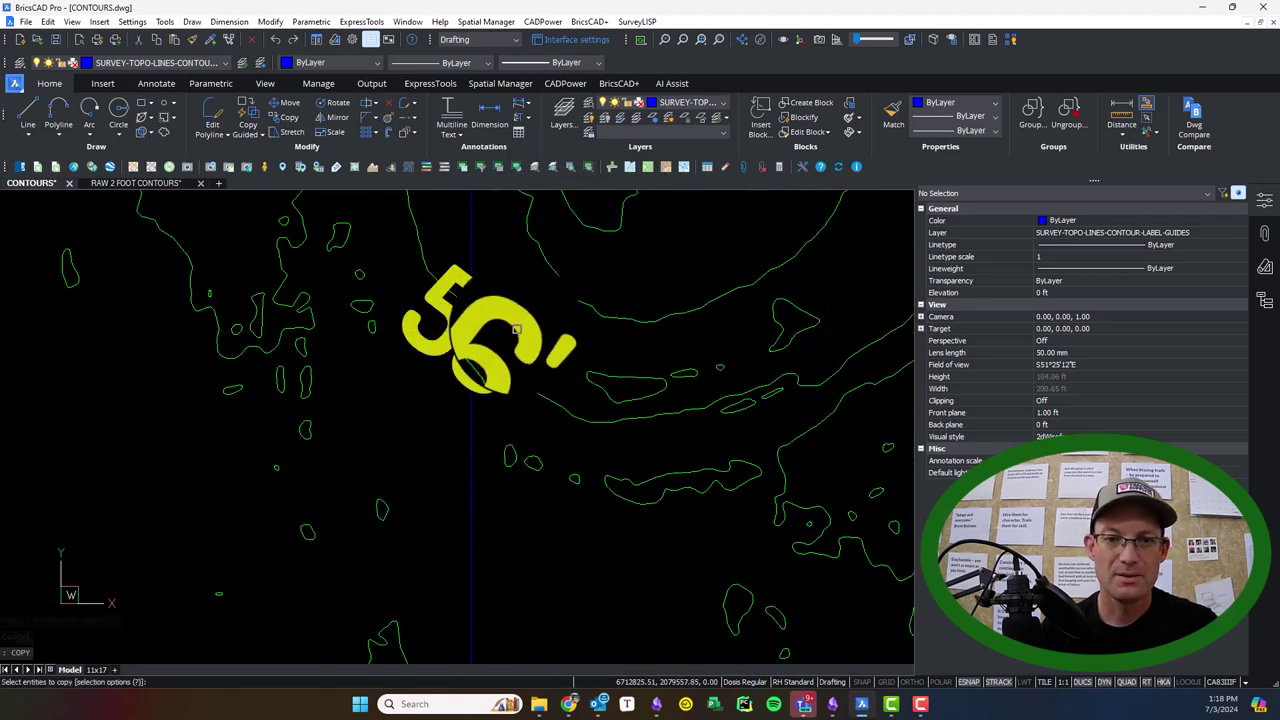
pyautogui.click(517, 327)
pyautogui.press('Return')
pyautogui.click(443, 335)
pyautogui.scroll(-5, 430, 357)
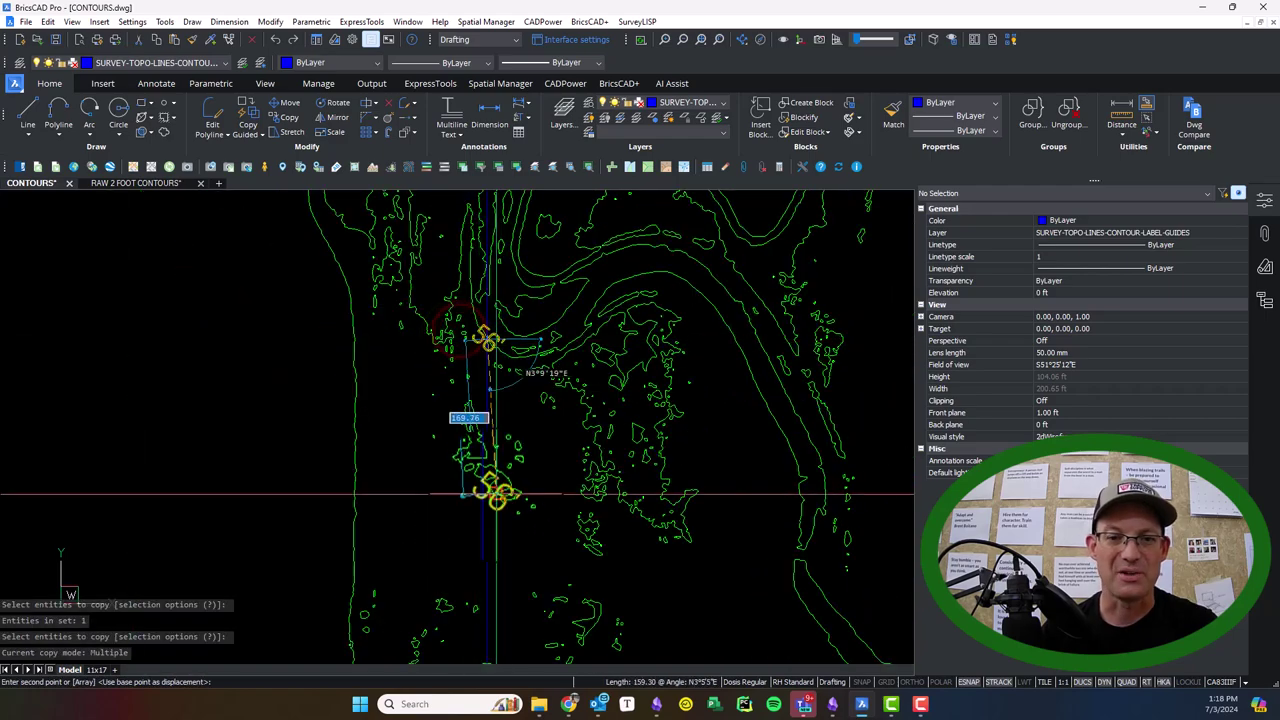
pyautogui.moveTo(490, 495); pyautogui.dragTo(520, 134, button='middle')
pyautogui.moveTo(514, 523); pyautogui.dragTo(508, 131, button='middle')
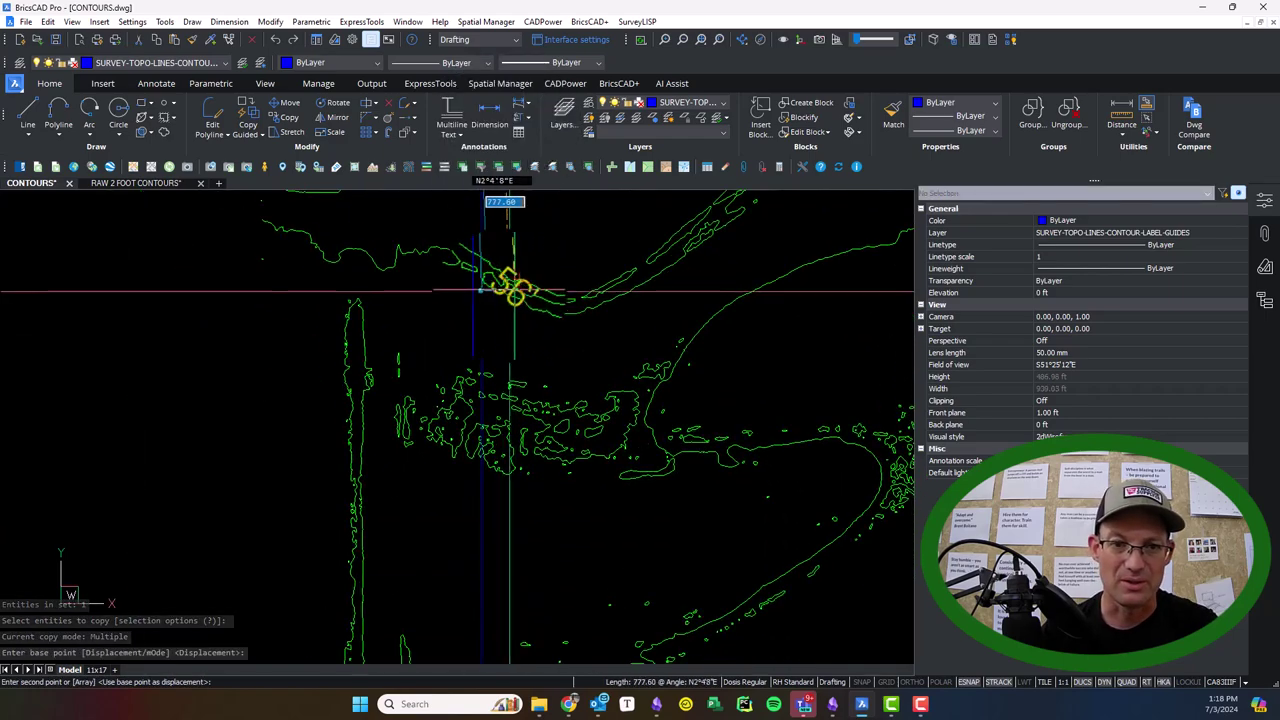
pyautogui.scroll(5, 500, 283)
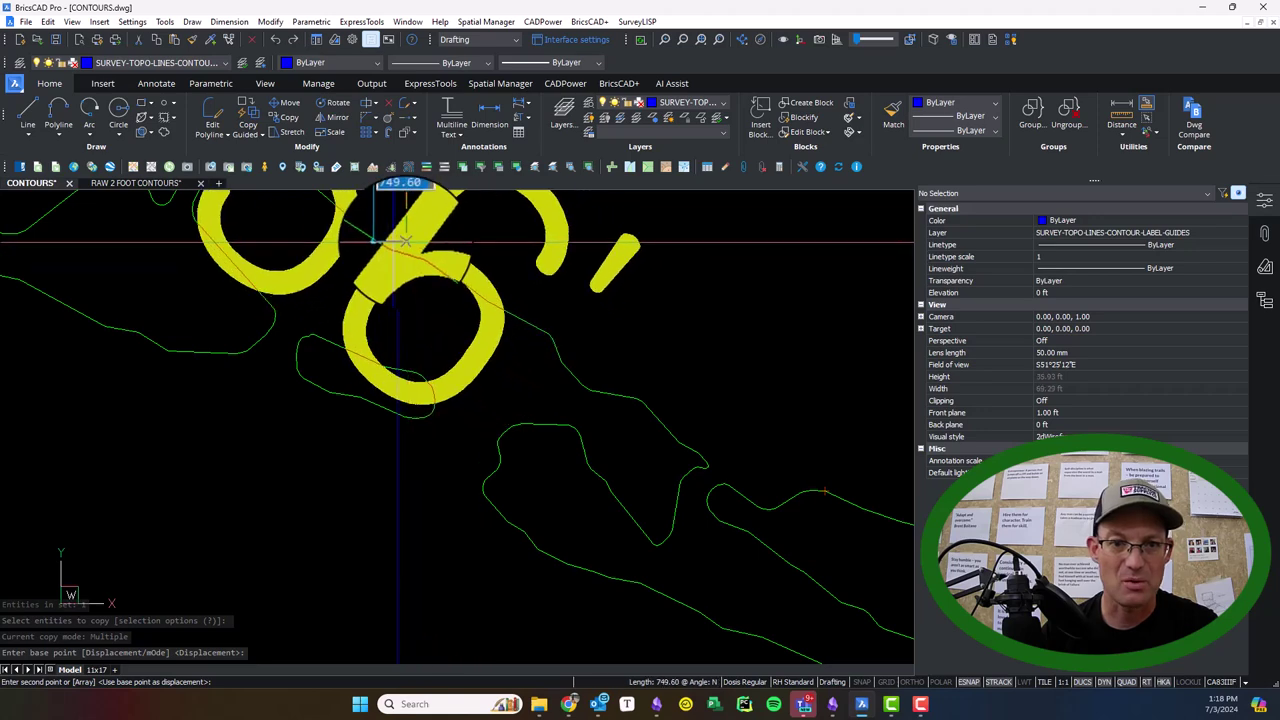
pyautogui.click(400, 245)
# Step: Place another copy of the 56' label on the nearly level contour near the guide line's southern end and end the copying
pyautogui.scroll(-6, 537, 300)
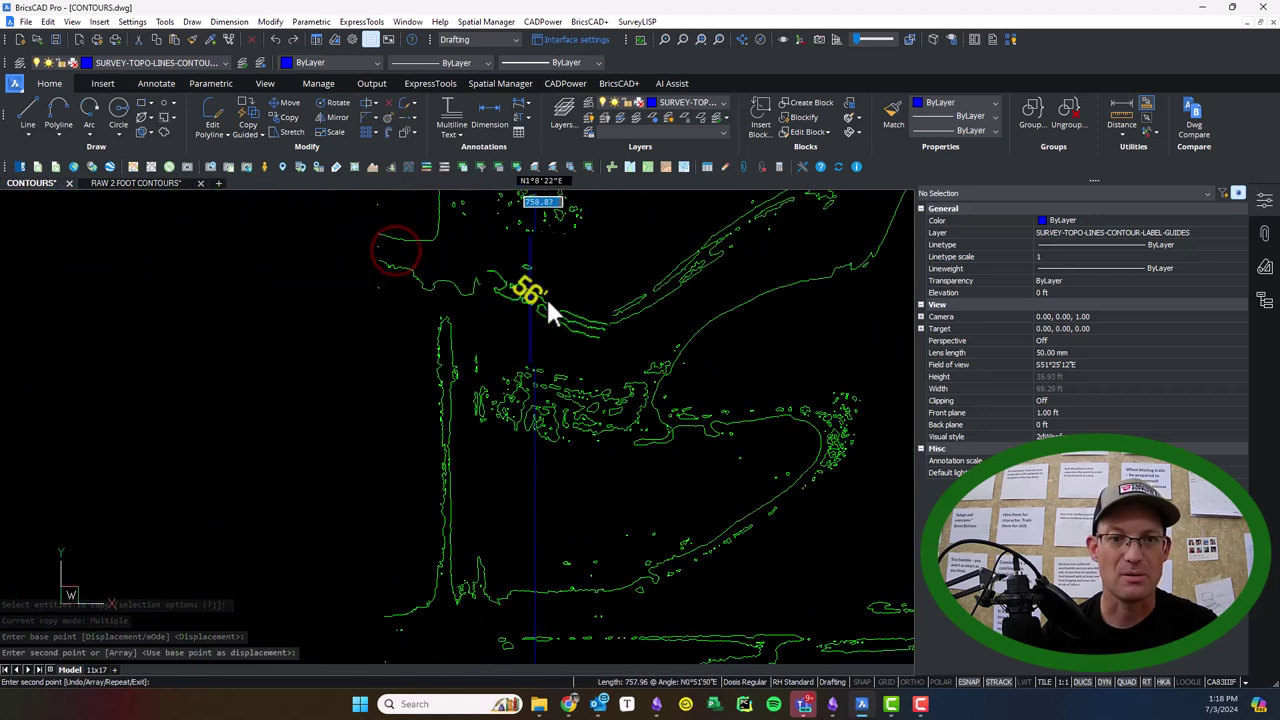
pyautogui.moveTo(546, 462); pyautogui.dragTo(529, 203, button='middle')
pyautogui.scroll(5, 522, 302)
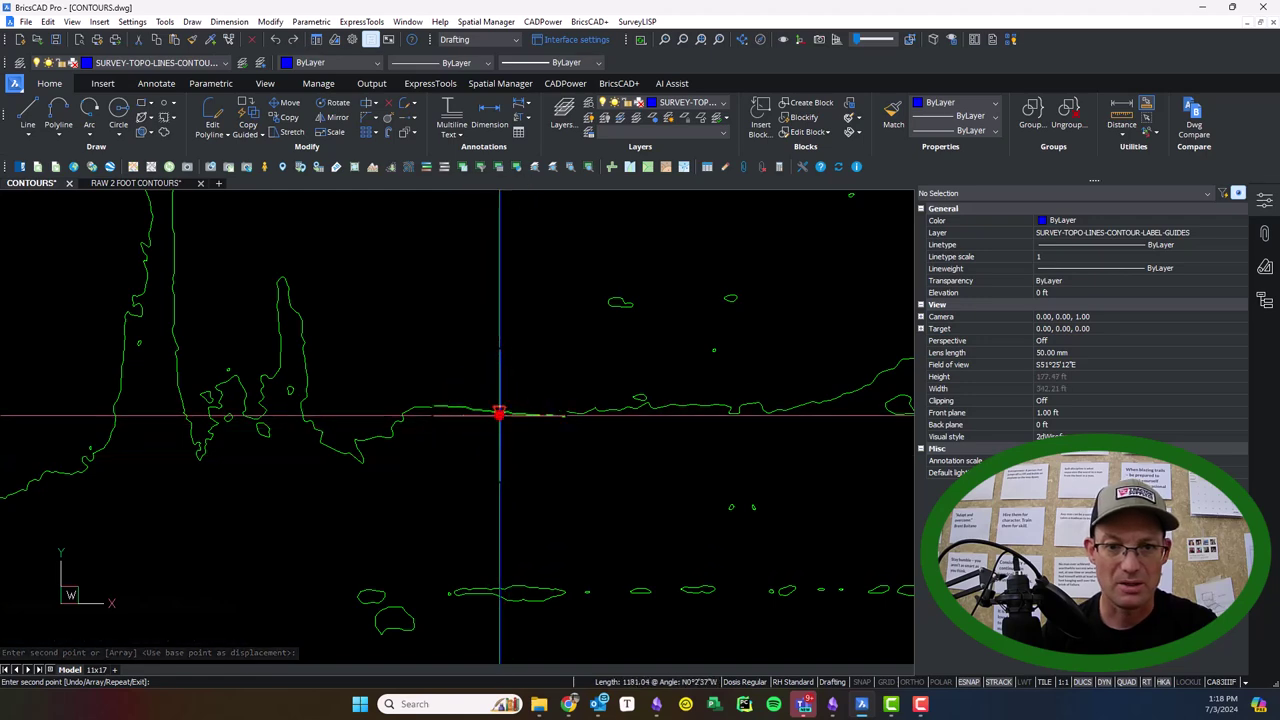
pyautogui.scroll(-6, 500, 413)
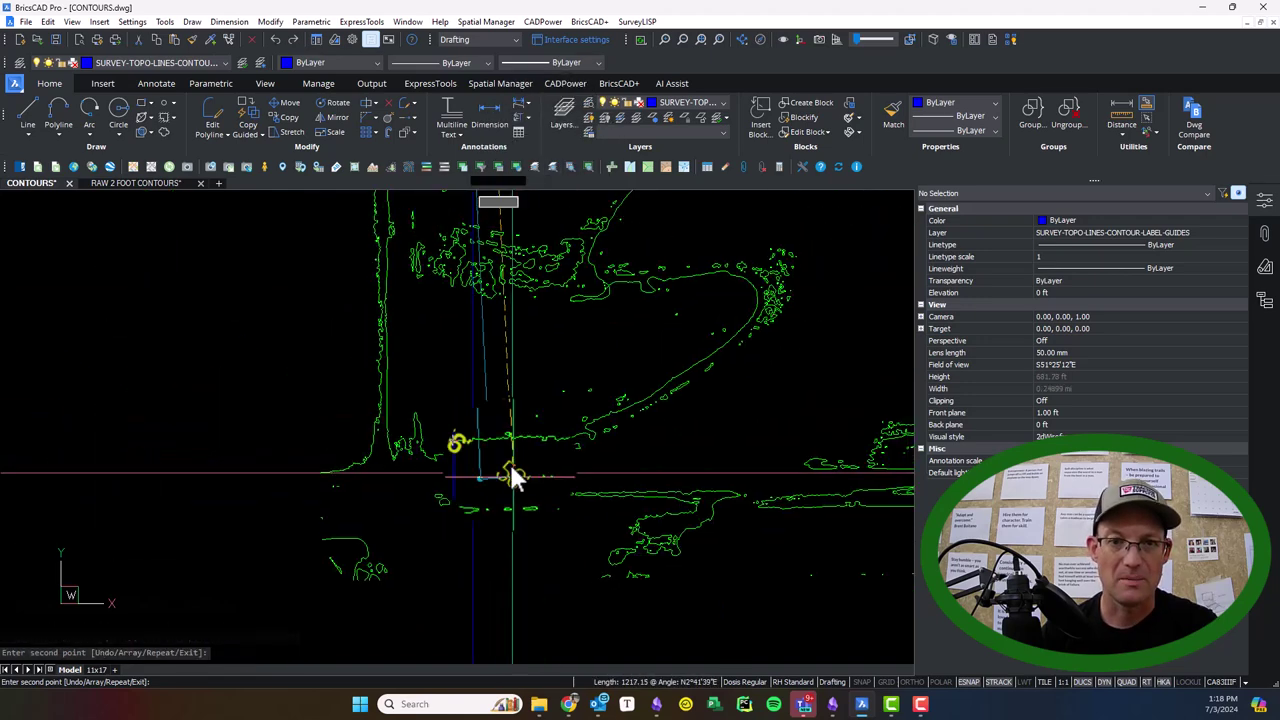
pyautogui.scroll(6, 510, 465)
pyautogui.press('Escape')
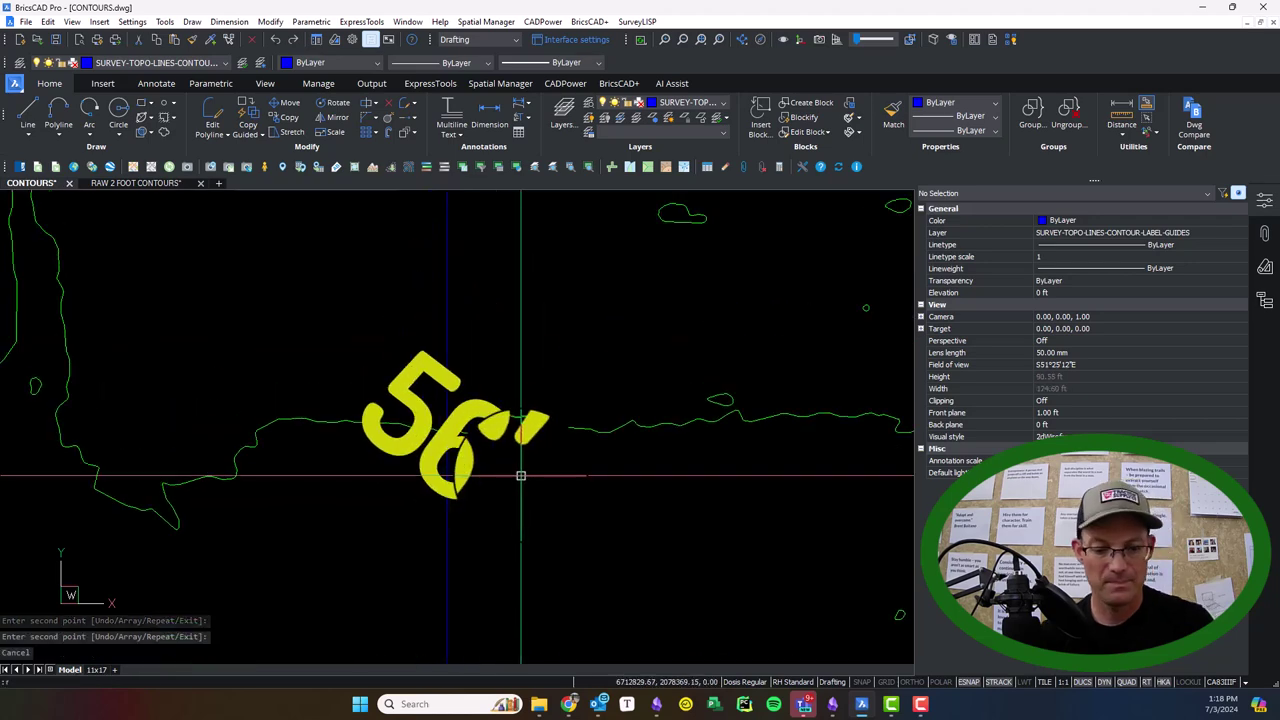
# Step: Rotate the southernmost 56' label about its contour crossing so that it follows the nearly level contour
pyautogui.write('ro')
pyautogui.press('Return')
pyautogui.click(477, 491)
pyautogui.press('Return')
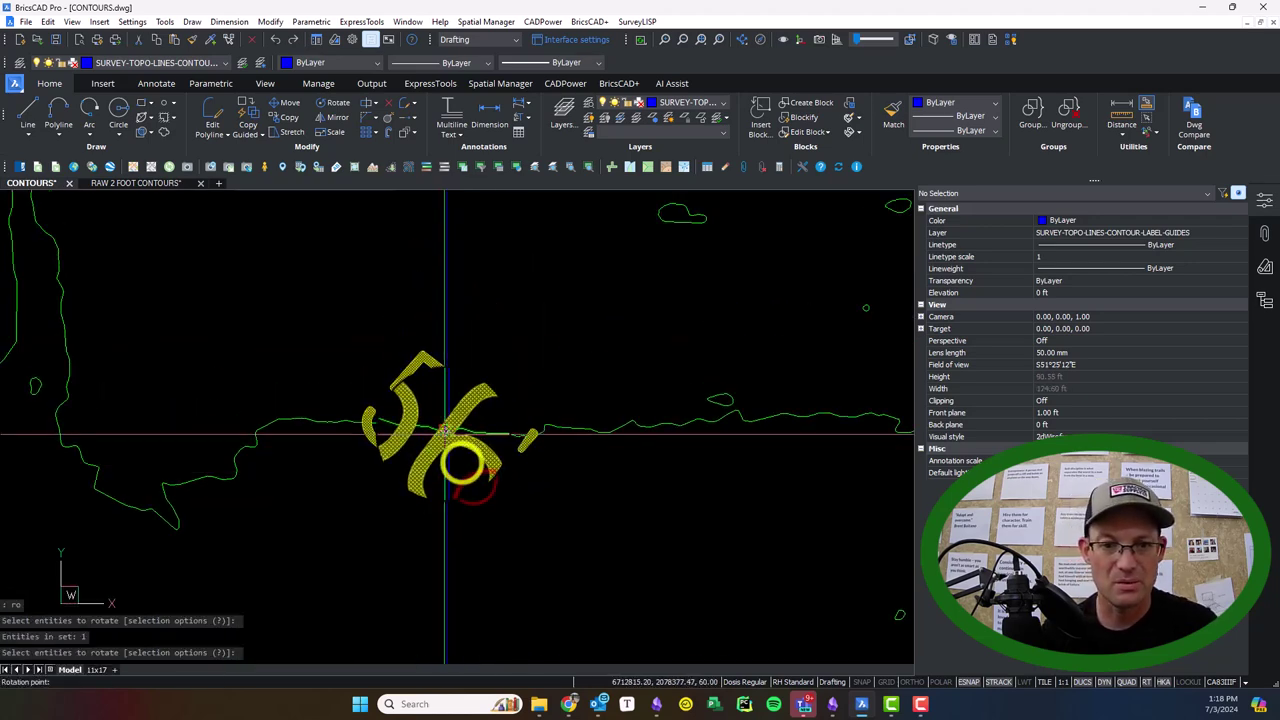
pyautogui.click(445, 433)
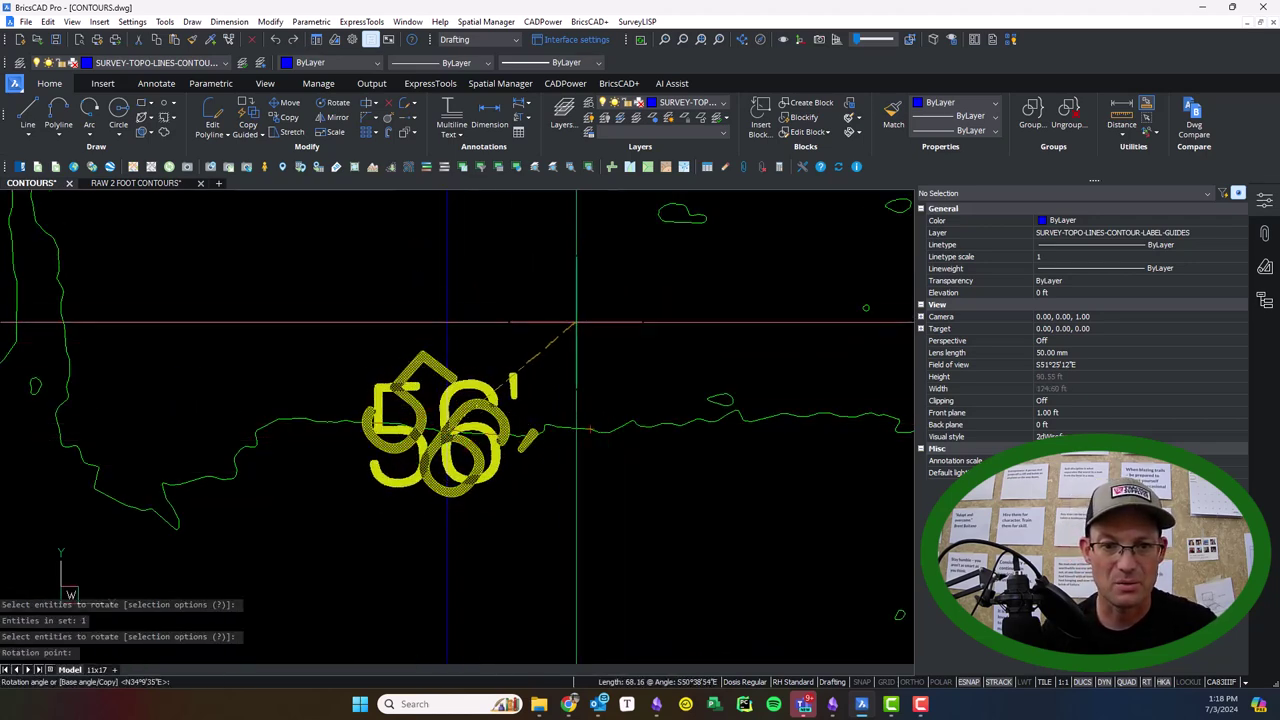
pyautogui.click(593, 354)
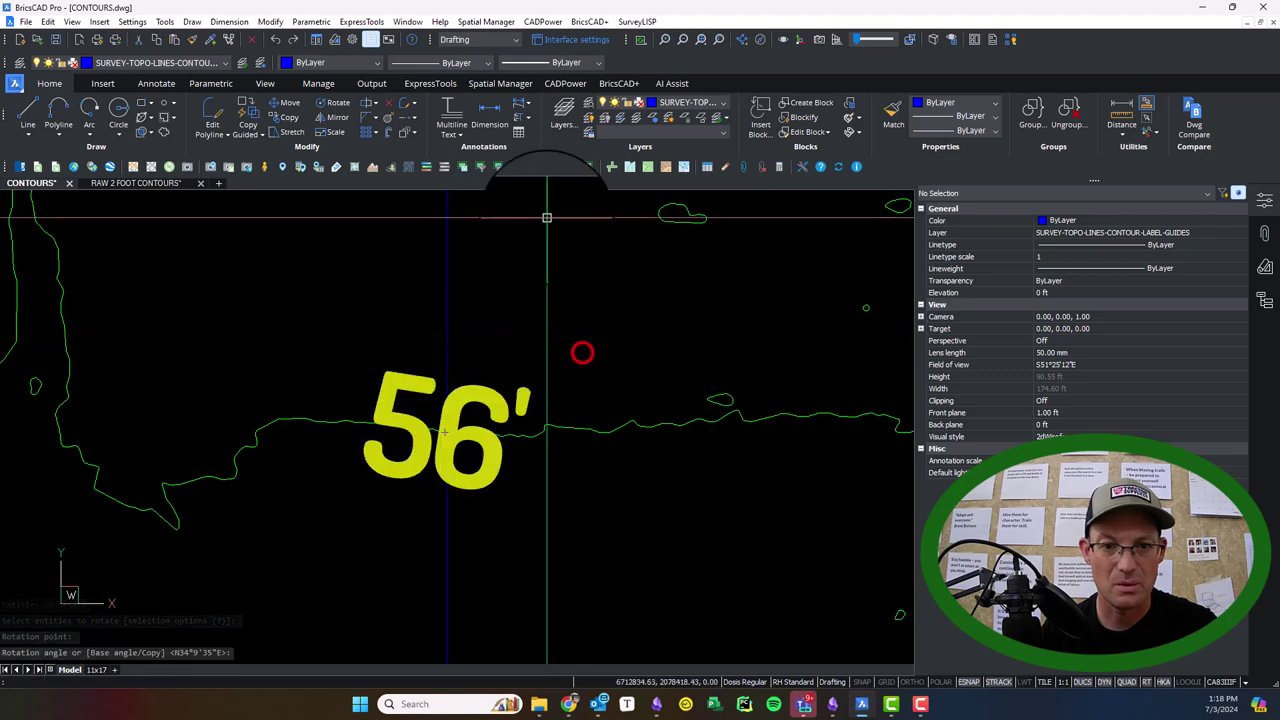
# Step: Rotate the other copied 56' label about its contour crossing so that it runs along the descending contour
pyautogui.scroll(-5, 557, 457)
pyautogui.scroll(10, 523, 517)
pyautogui.press('Return')
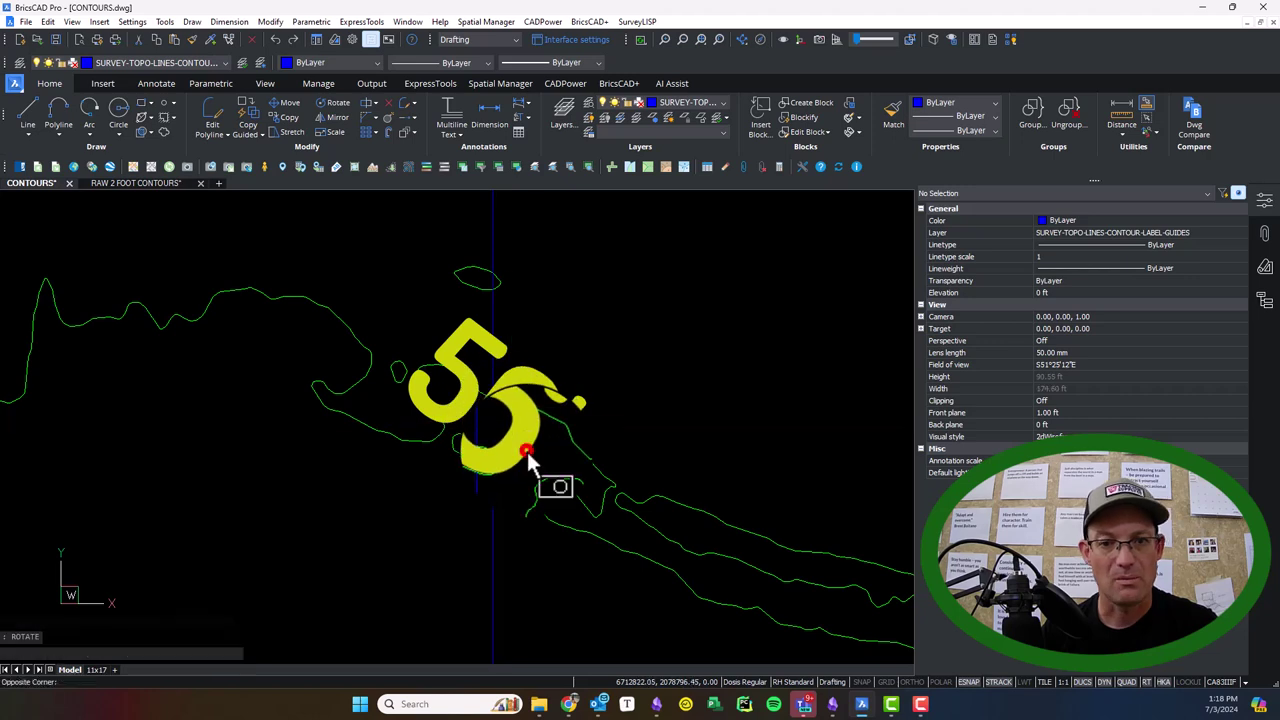
pyautogui.click(523, 450)
pyautogui.press('Return')
pyautogui.click(495, 408)
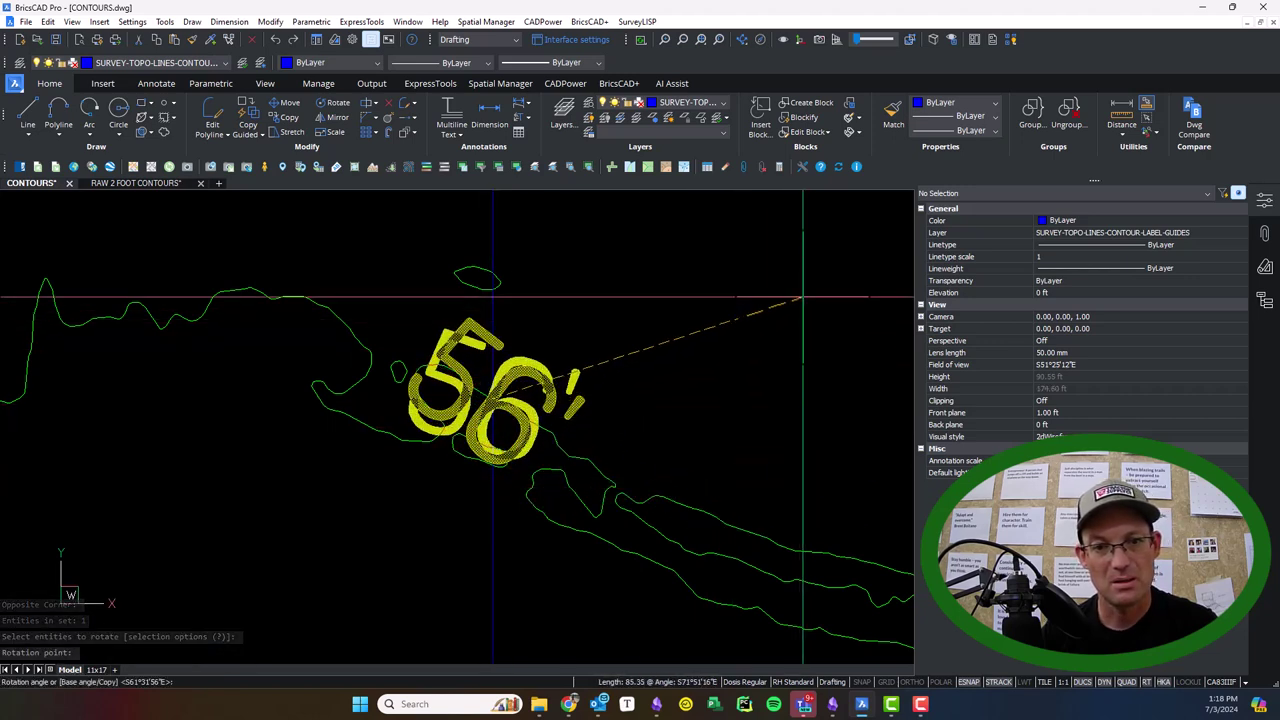
pyautogui.press('Escape')
# Step: Check the elevation of the contour under this label and change the label's text to 58'
pyautogui.click(582, 458)
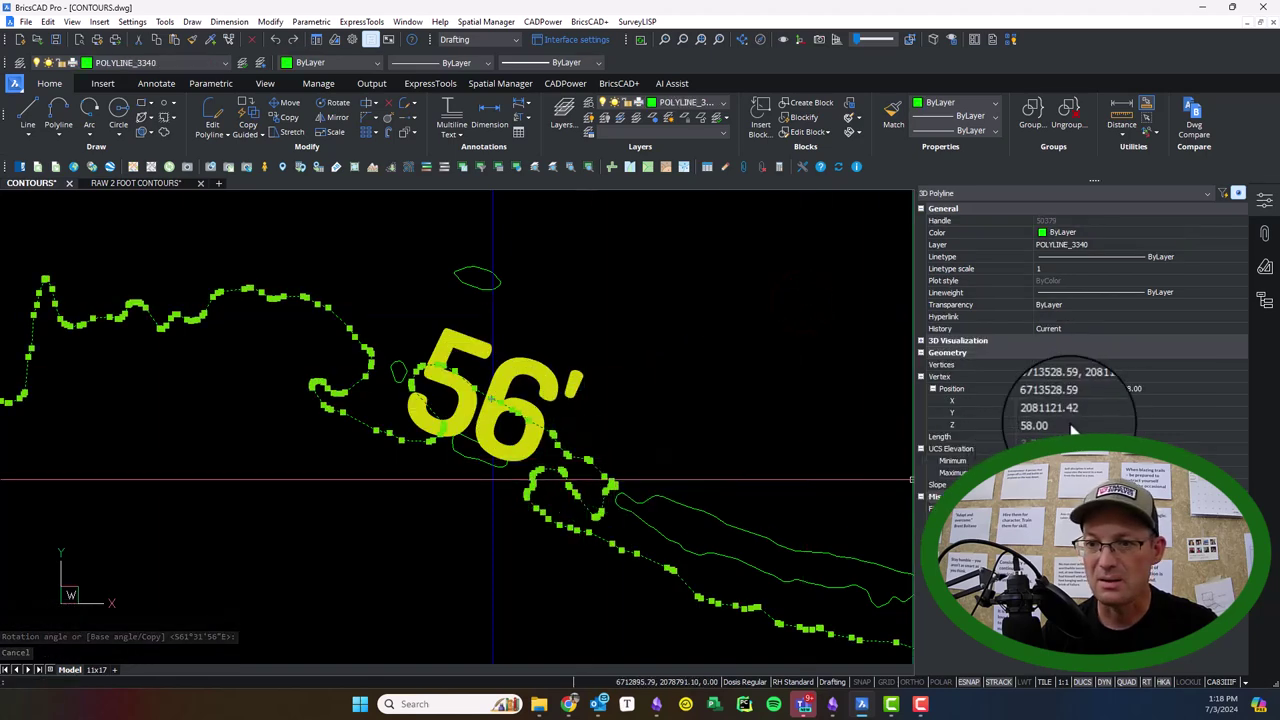
pyautogui.press('Escape')
pyautogui.click(552, 378)
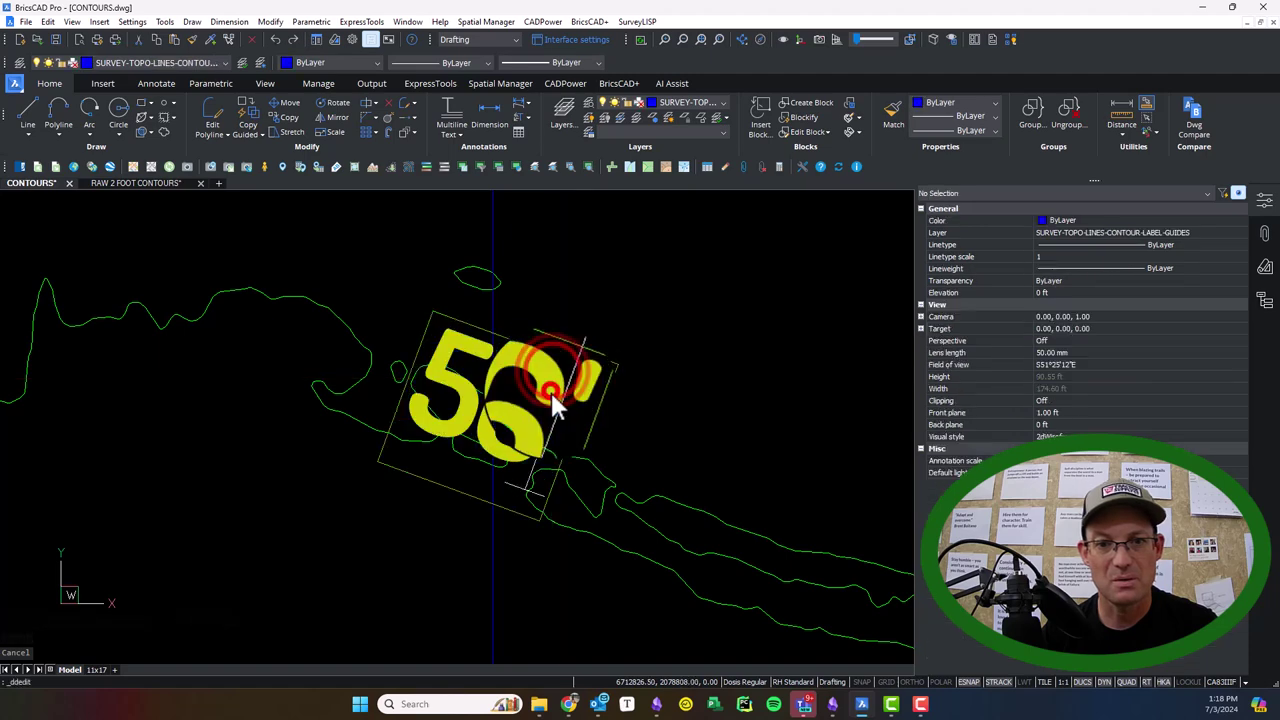
pyautogui.press('BackSpace')
pyautogui.write('8')
pyautogui.click(684, 388)
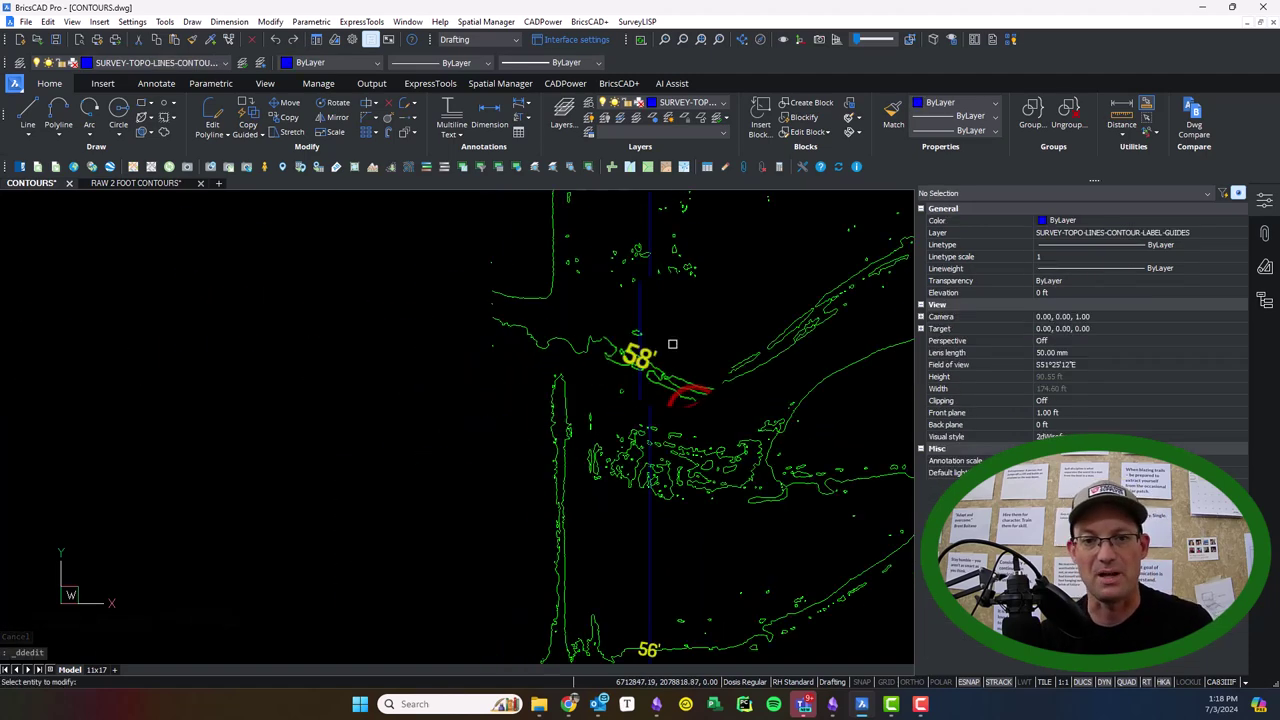
# Step: Check the contour under the southernmost label on the guide line and change the label's text to 60'
pyautogui.scroll(8, 700, 400)
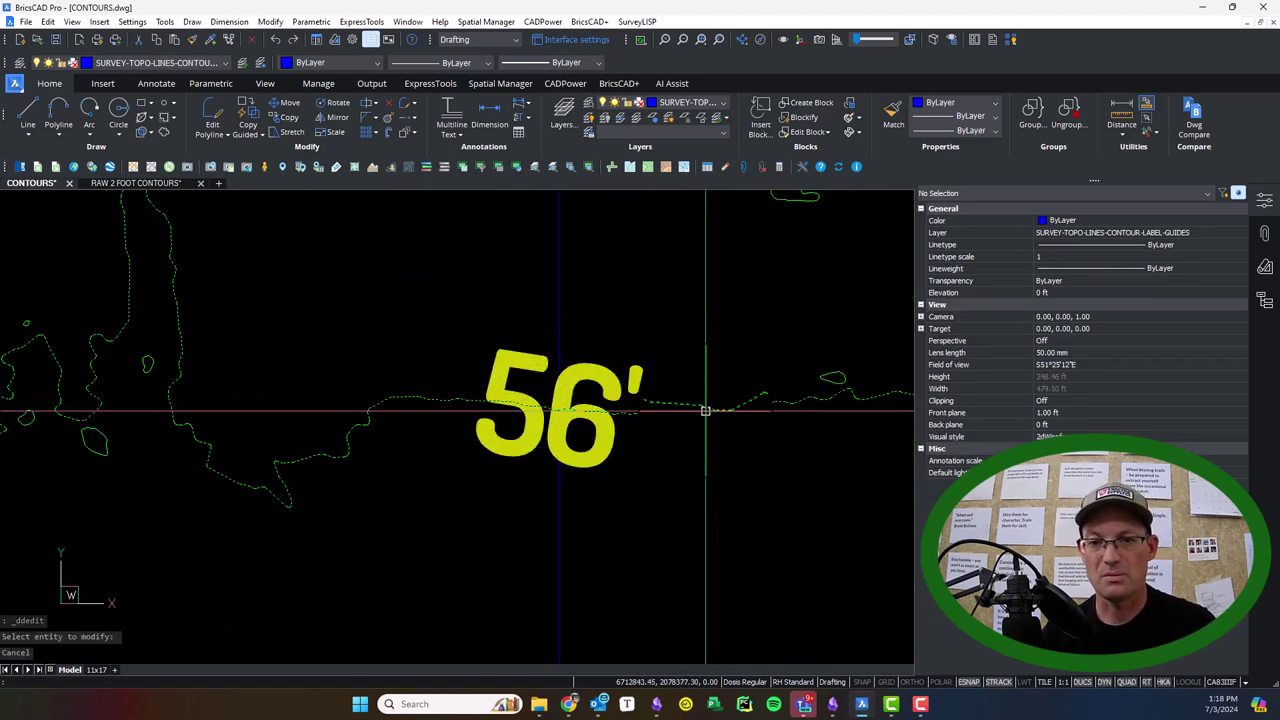
pyautogui.click(705, 410)
pyautogui.press('Escape')
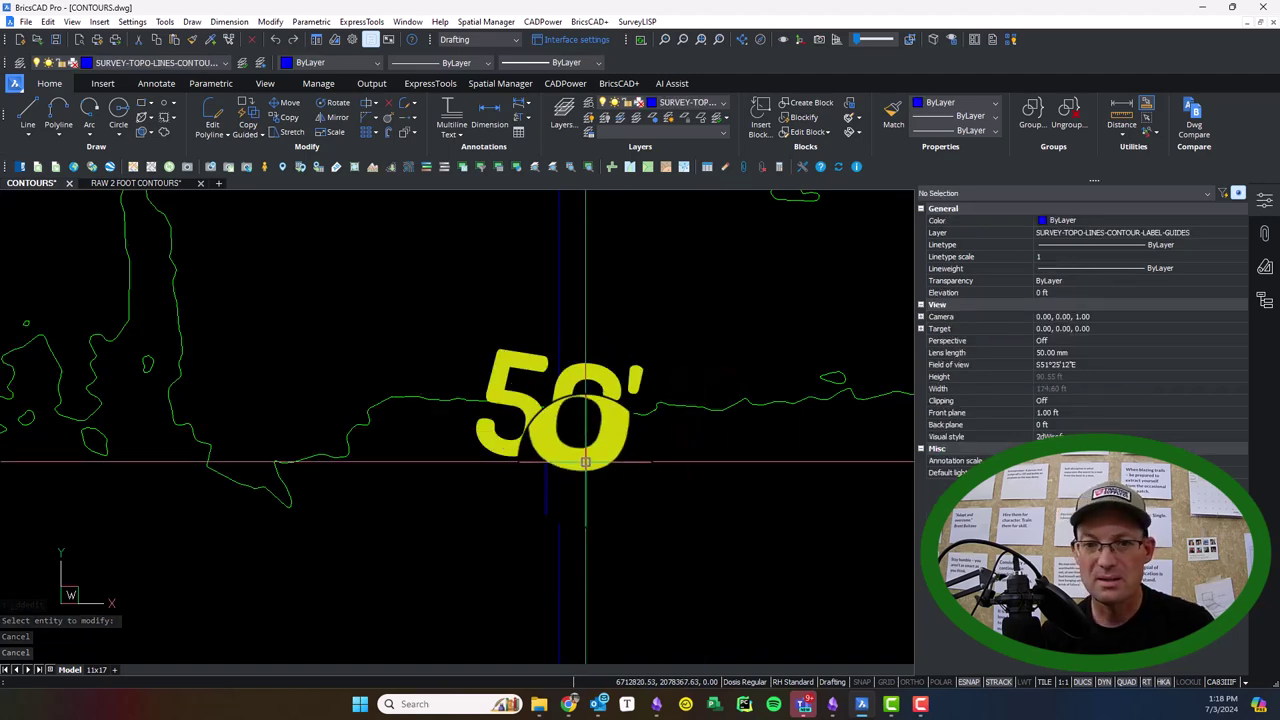
pyautogui.click(579, 455)
pyautogui.press('Escape')
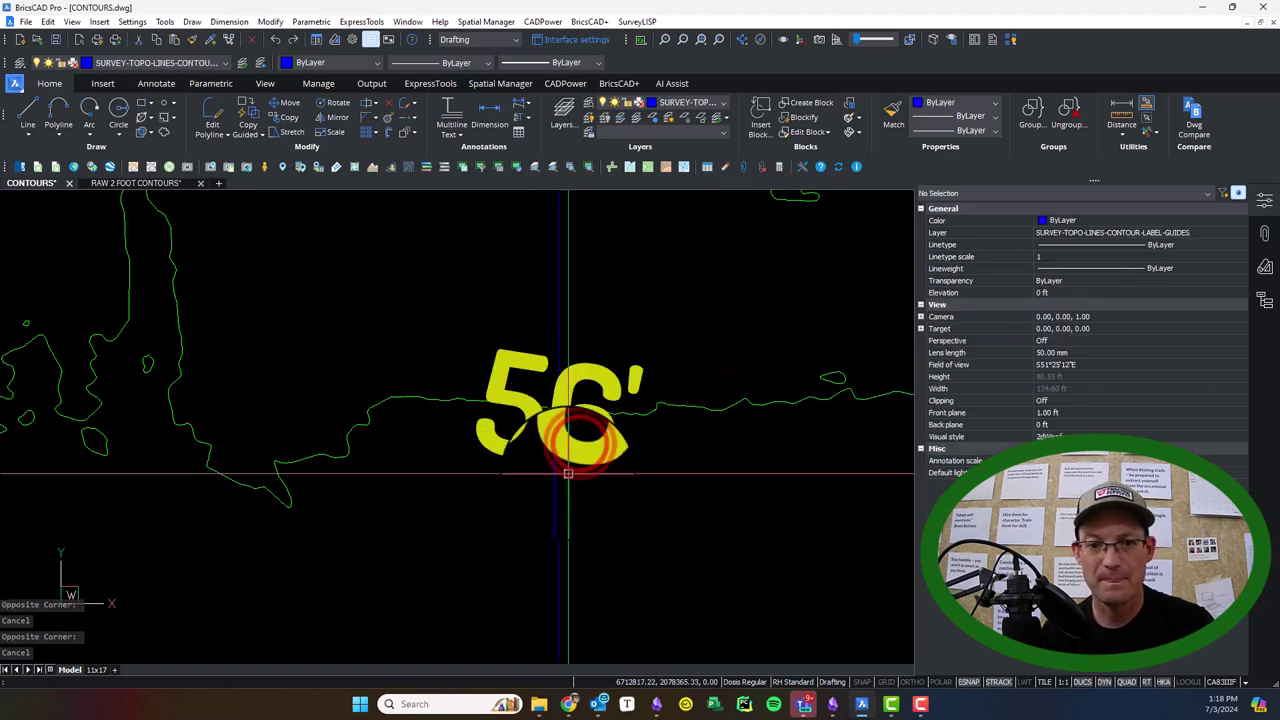
pyautogui.doubleClick(571, 466)
pyautogui.click(599, 455)
pyautogui.moveTo(592, 451); pyautogui.dragTo(495, 438)
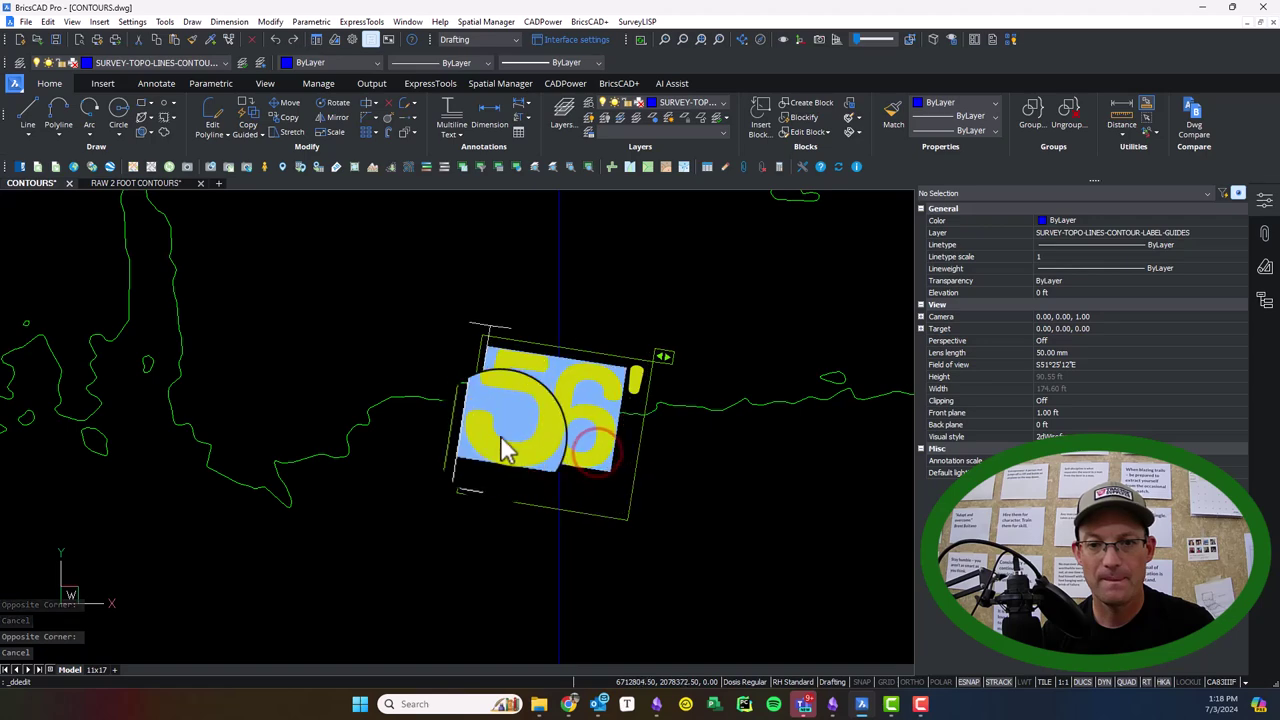
pyautogui.write('60')
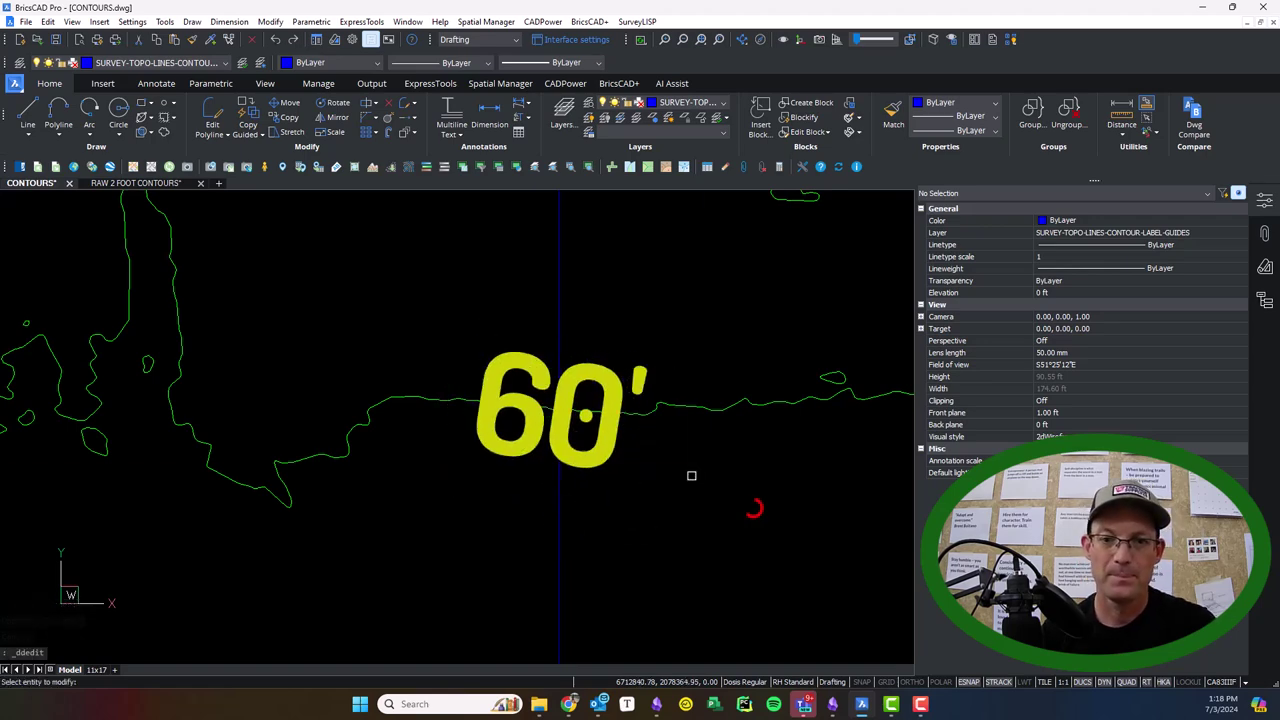
pyautogui.press('Escape')
# Step: Review the labels placed along the westernmost guide line against the whole contour map
pyautogui.scroll(-10, 691, 475)
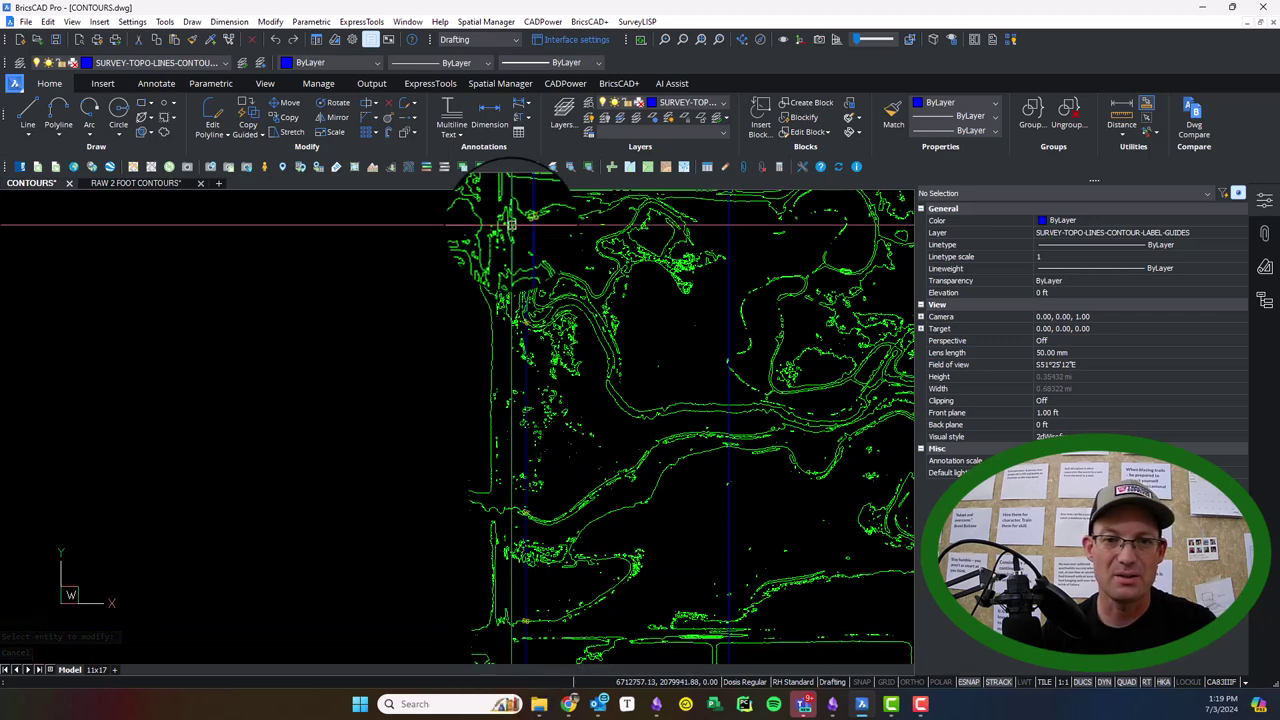
pyautogui.scroll(8, 514, 420)
pyautogui.moveTo(590, 540)
pyautogui.mouseDown(button='middle')
pyautogui.moveTo(606, 568)
pyautogui.moveTo(587, 308)
pyautogui.mouseUp(button='middle')
pyautogui.scroll(4, 526, 362)
pyautogui.scroll(-9, 527, 388)
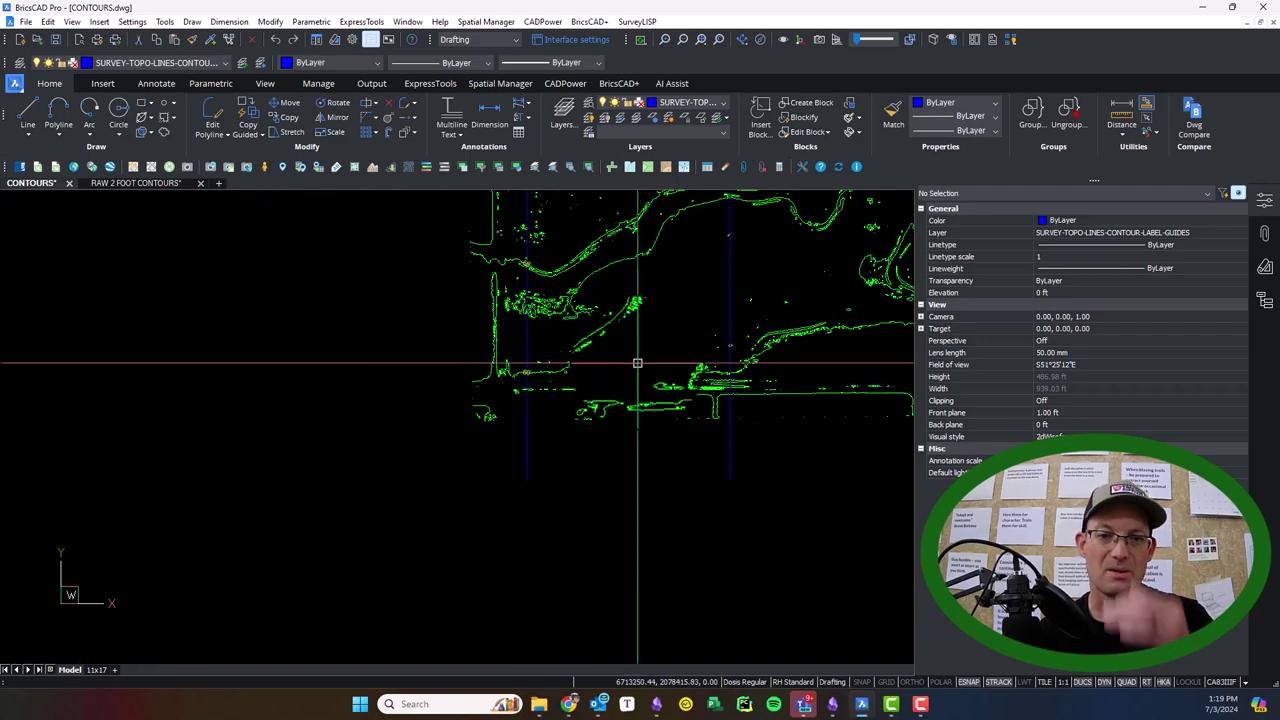
pyautogui.scroll(-8, 484, 369)
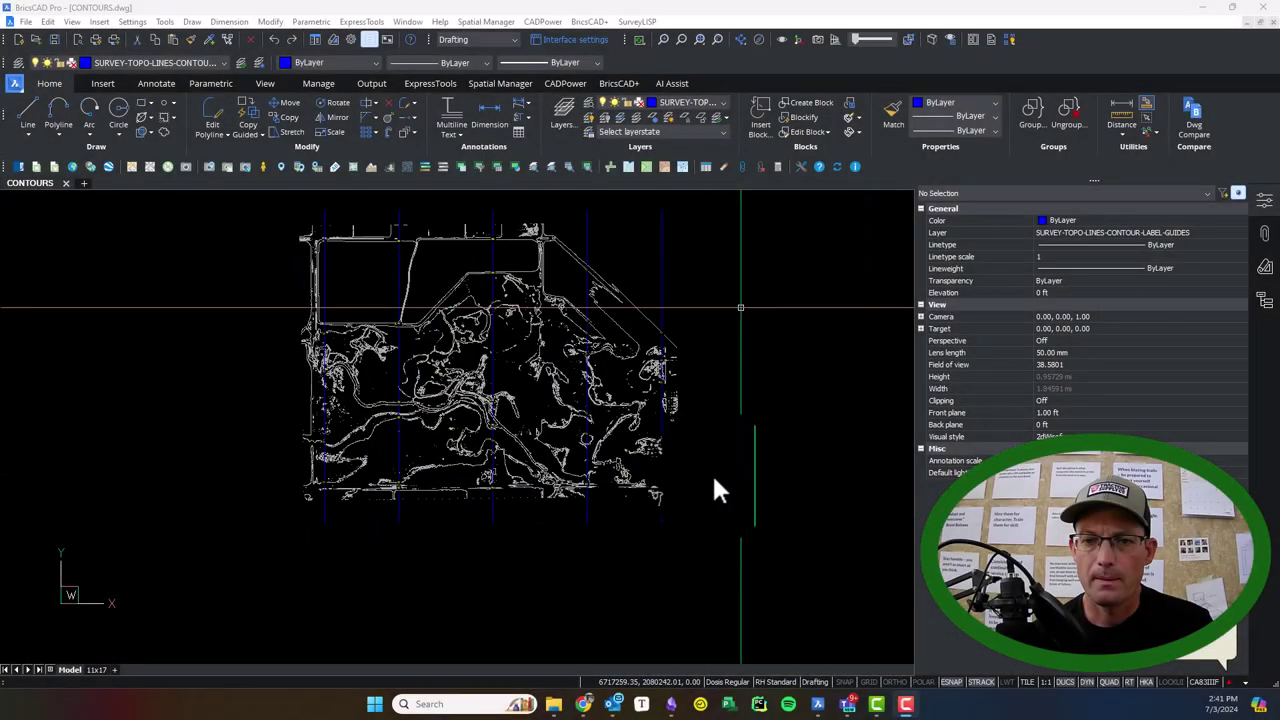
# Step: Examine the elevation labels at the contour crossings on all of the vertical guide lines
pyautogui.moveTo(714, 486)
pyautogui.mouseDown(button='middle')
pyautogui.moveTo(700, 486)
pyautogui.moveTo(757, 494)
pyautogui.moveTo(737, 505)
pyautogui.mouseUp(button='middle')
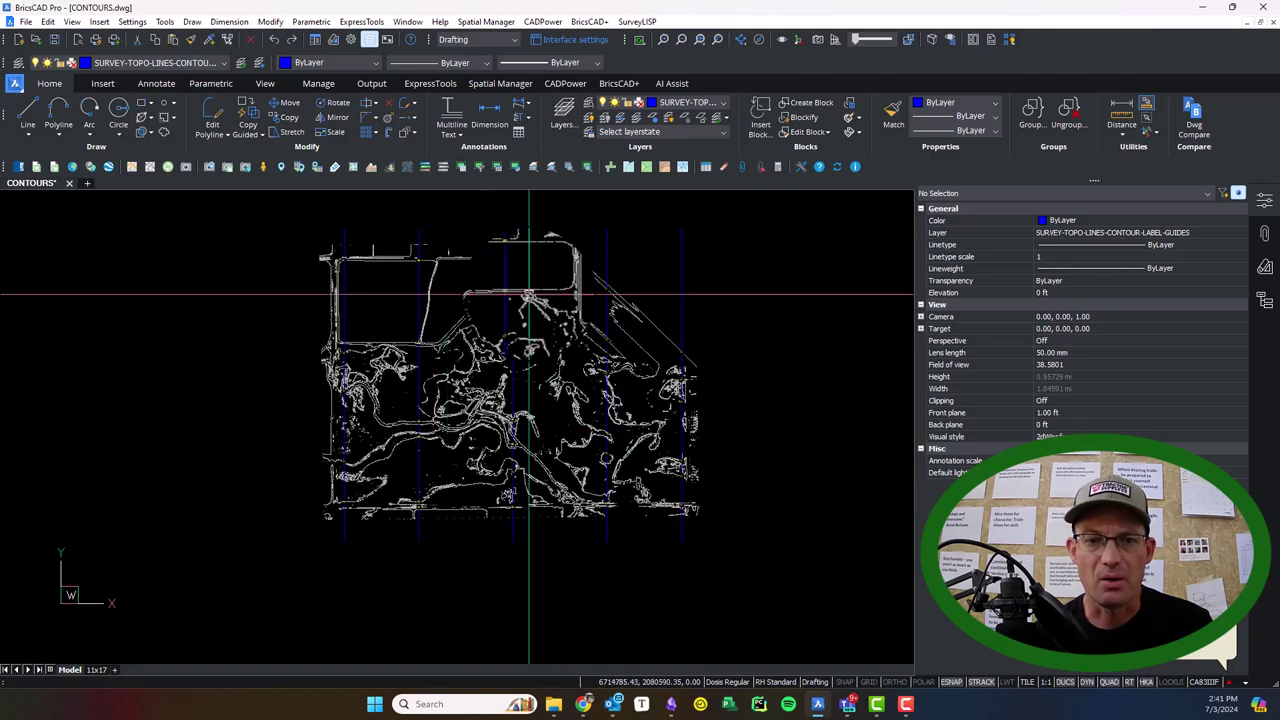
pyautogui.scroll(10, 529, 293)
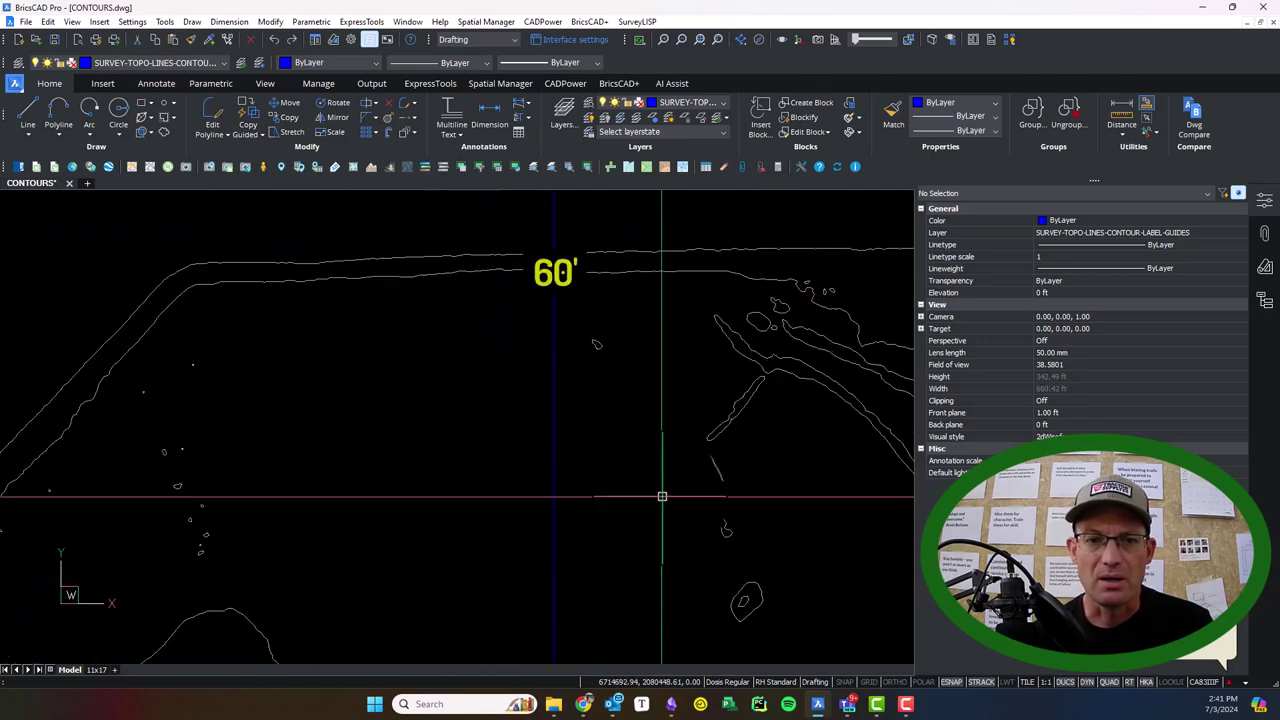
pyautogui.scroll(-10, 657, 501)
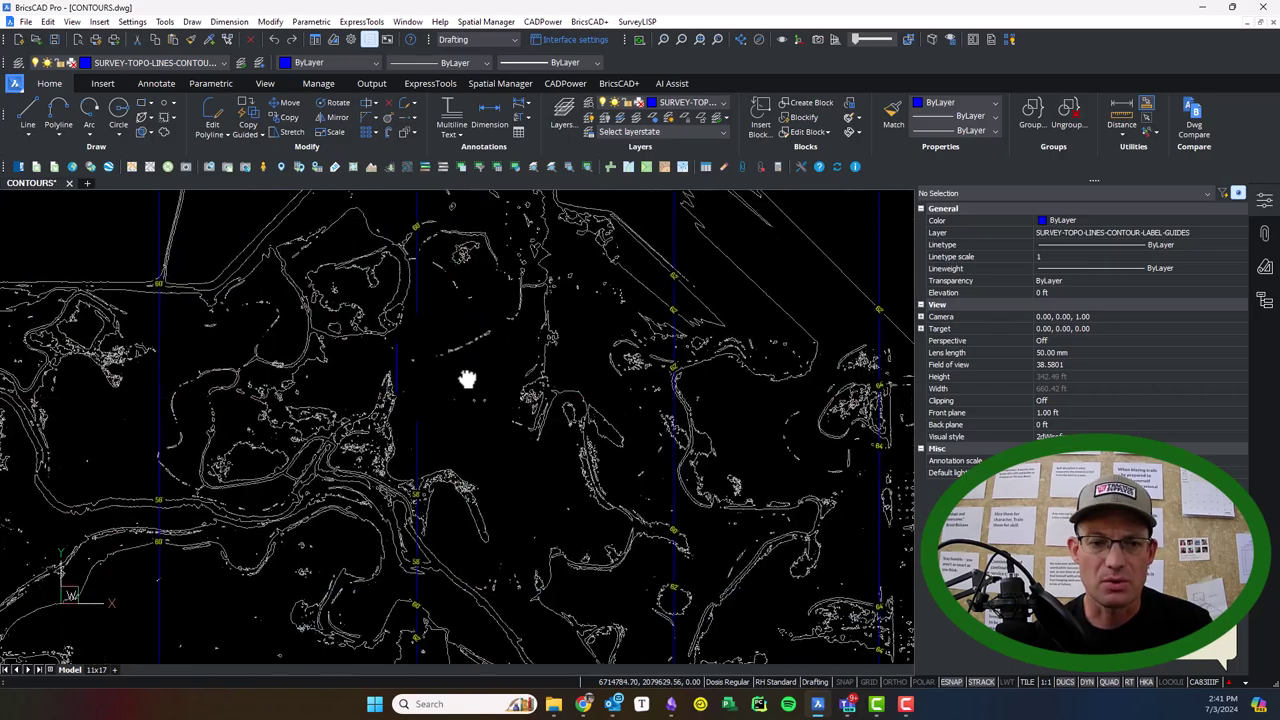
pyautogui.moveTo(466, 331); pyautogui.dragTo(469, 245, button='middle')
pyautogui.moveTo(607, 421); pyautogui.dragTo(451, 388, button='middle')
pyautogui.moveTo(679, 345); pyautogui.dragTo(643, 409, button='middle')
pyautogui.scroll(10, 643, 408)
pyautogui.scroll(-10, 599, 331)
pyautogui.scroll(6, 391, 263)
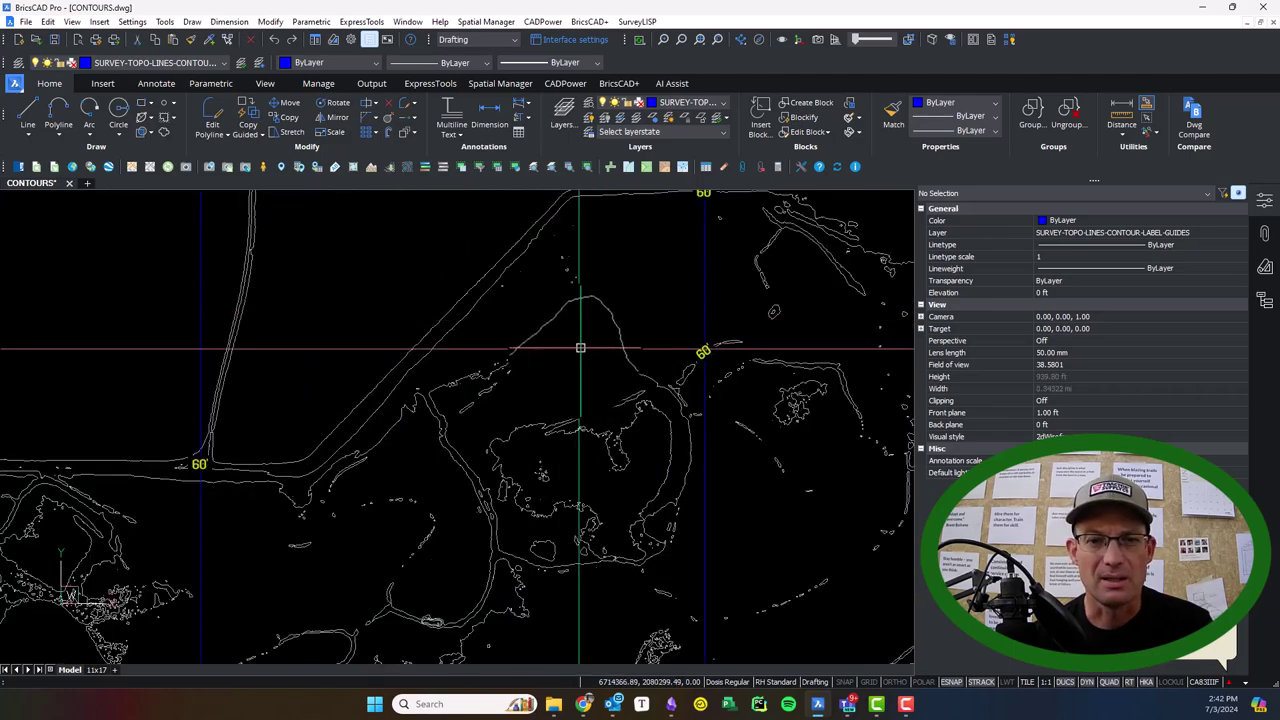
# Step: Try to freeze the SURVEY-TOPO-LINES-CONTOUR-LABEL-GUIDES layer by picking one of the vertical guide lines
pyautogui.moveTo(640, 425)
pyautogui.mouseDown(button='middle')
pyautogui.moveTo(629, 409)
pyautogui.moveTo(443, 371)
pyautogui.moveTo(431, 400)
pyautogui.mouseUp(button='middle')
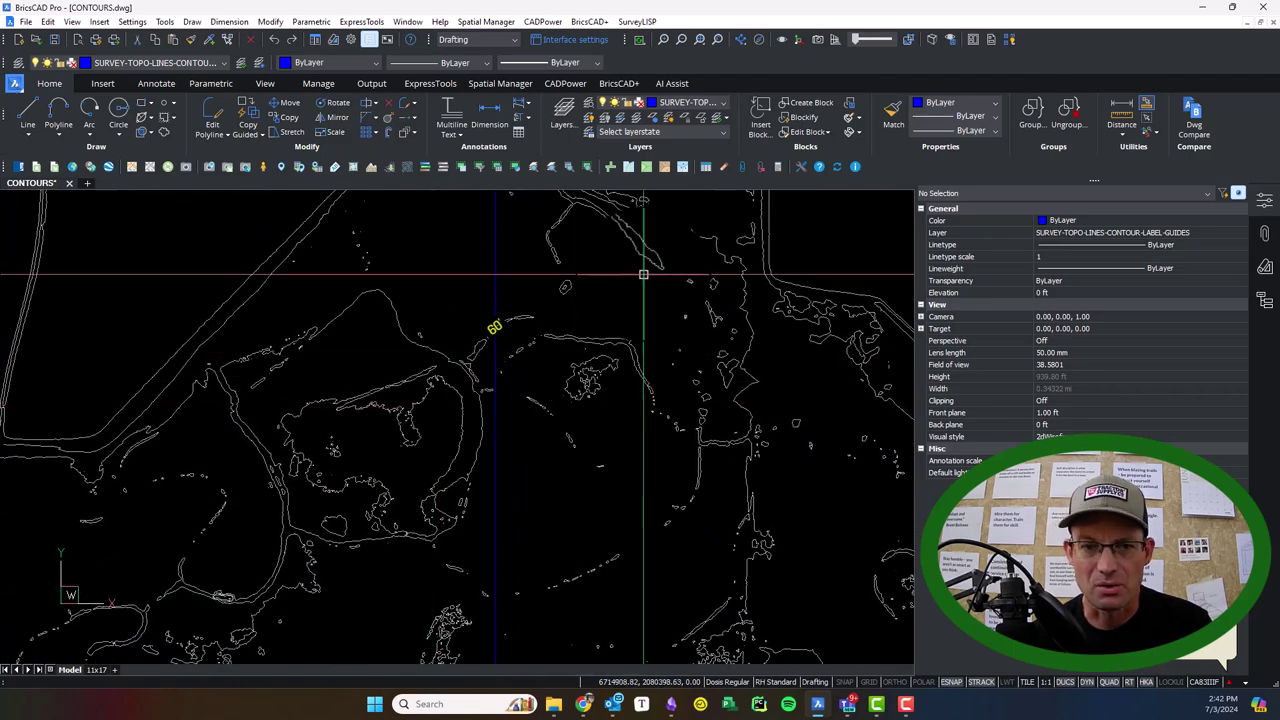
pyautogui.scroll(-8, 644, 267)
pyautogui.moveTo(700, 452)
pyautogui.mouseDown(button='middle')
pyautogui.moveTo(529, 428)
pyautogui.moveTo(586, 425)
pyautogui.mouseUp(button='middle')
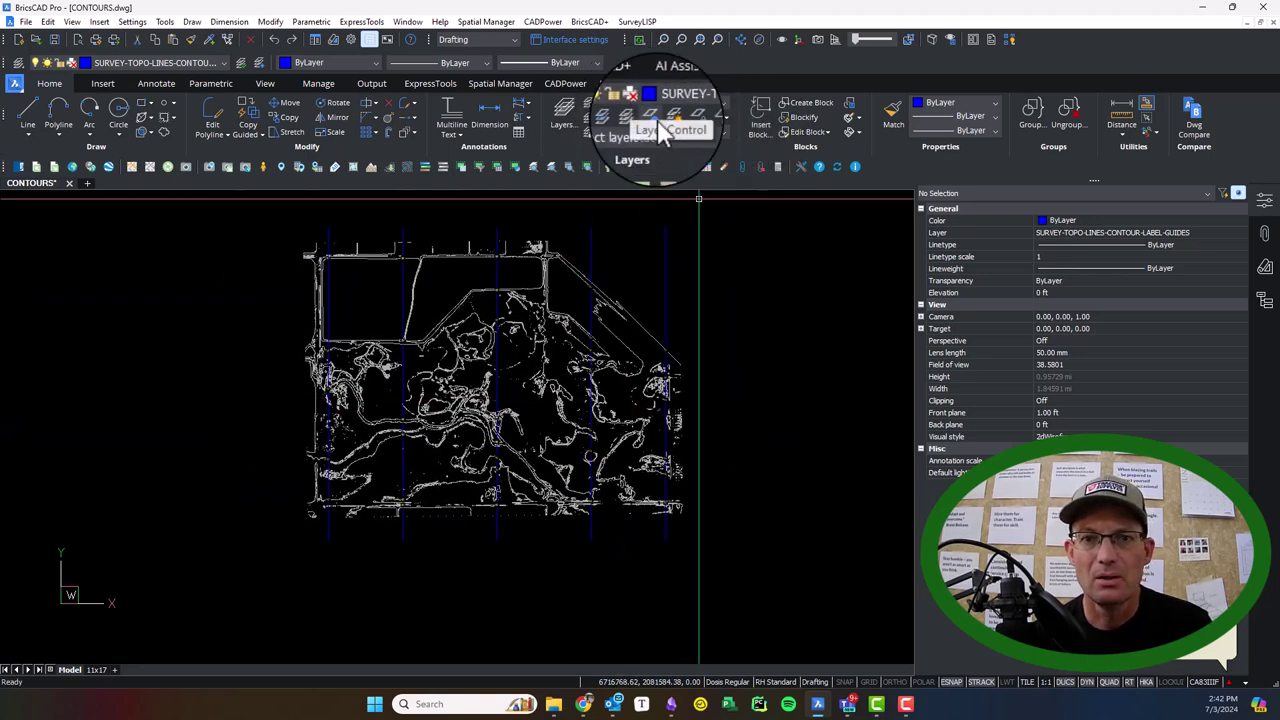
pyautogui.click(687, 102)
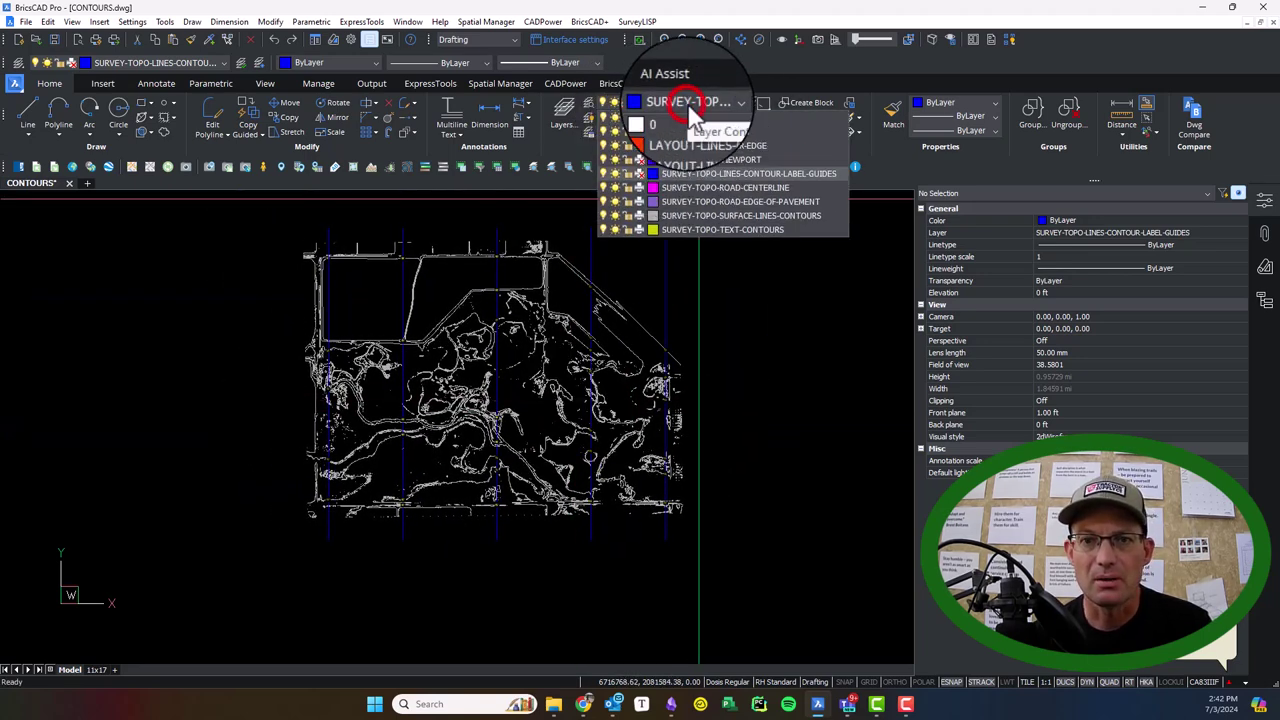
pyautogui.click(687, 102)
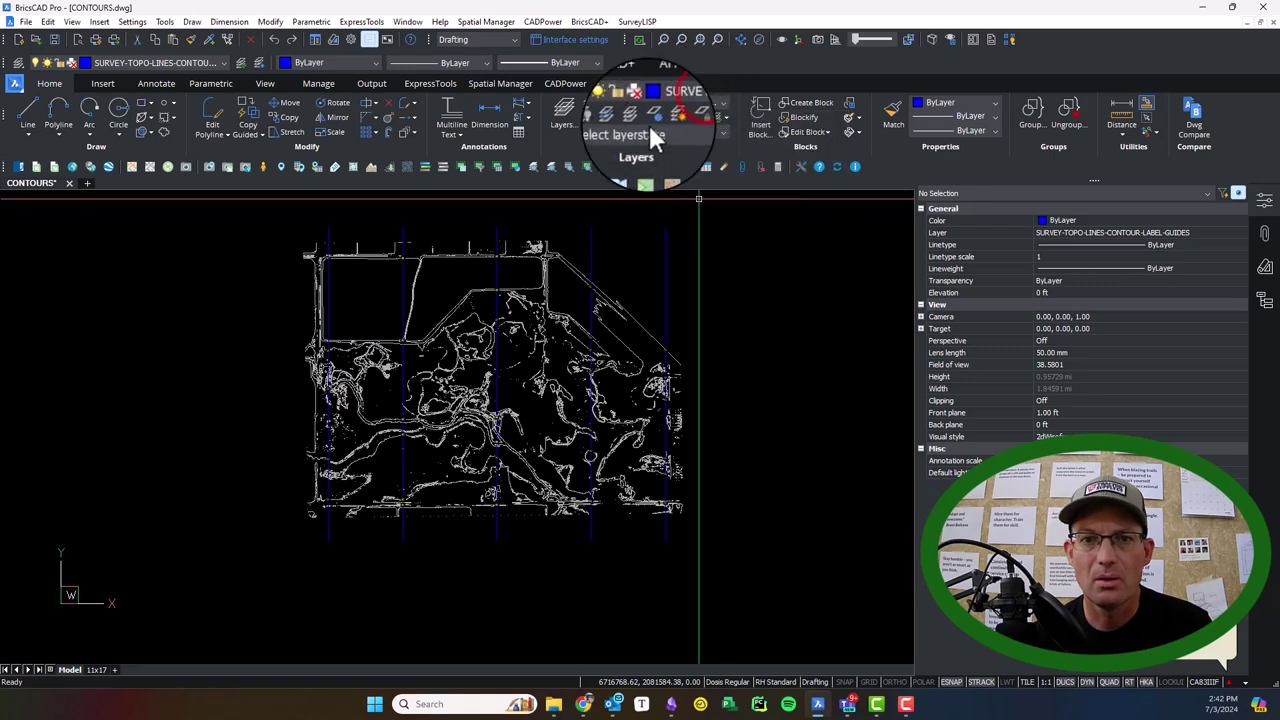
pyautogui.click(654, 118)
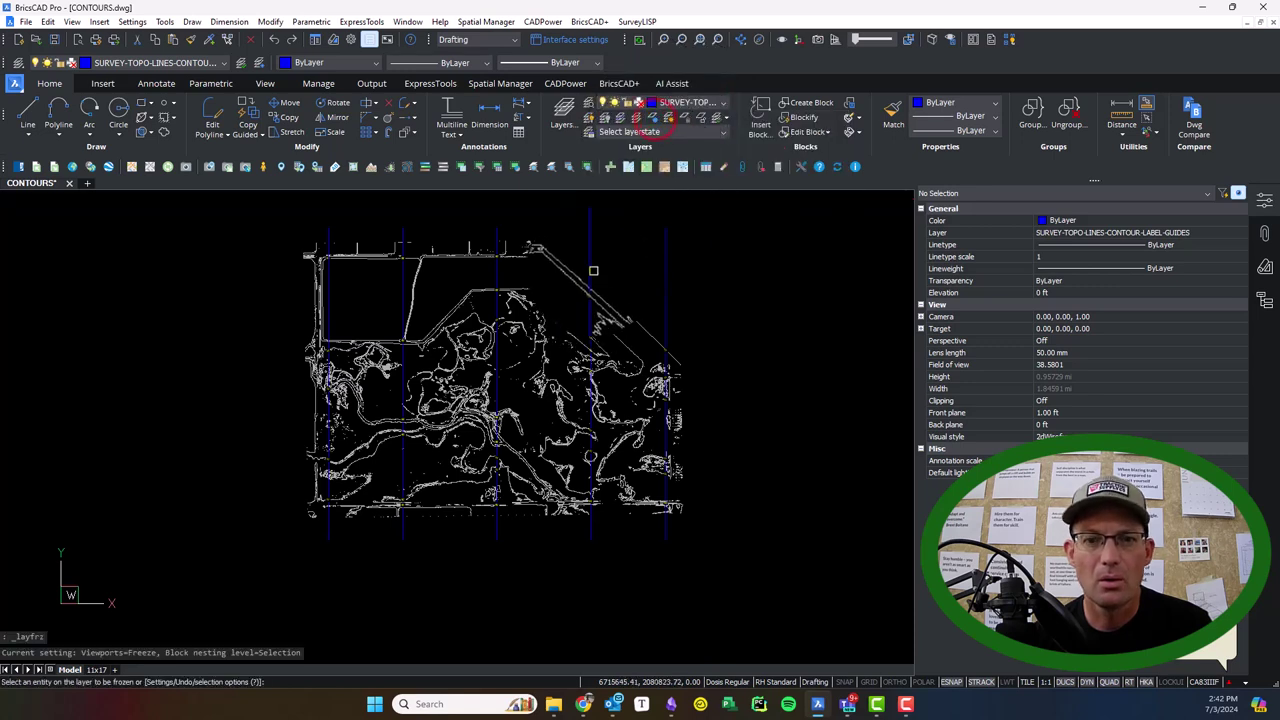
pyautogui.click(586, 258)
pyautogui.click(583, 238)
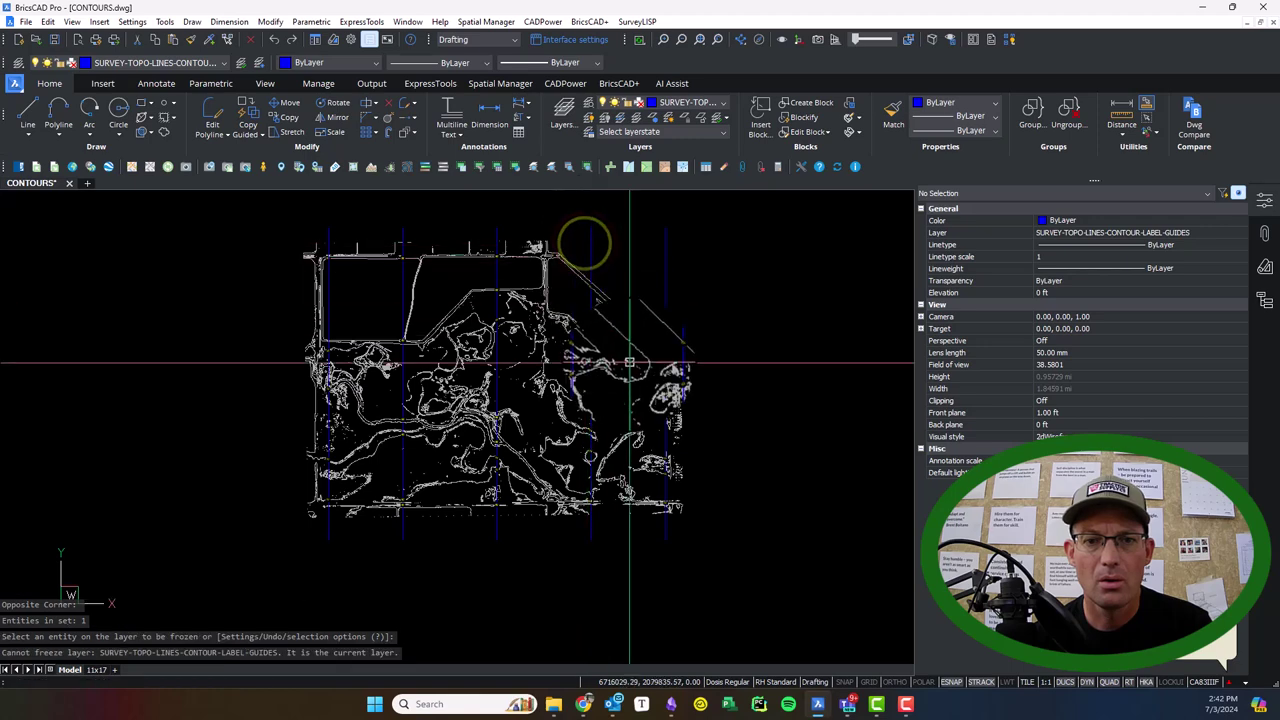
# Step: Make layer 0 current and freeze the SURVEY-TOPO-LINES-CONTOUR-LABEL-GUIDES layer using a vertical guide line
pyautogui.click(722, 106)
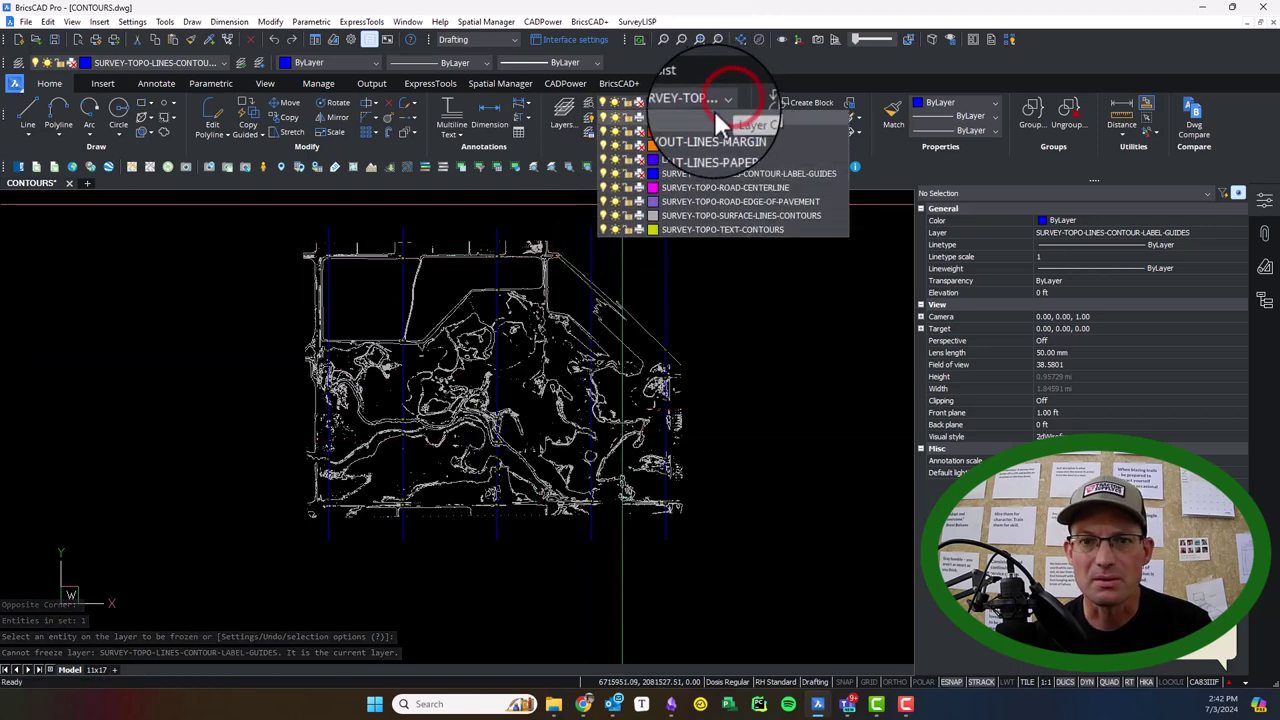
pyautogui.click(690, 120)
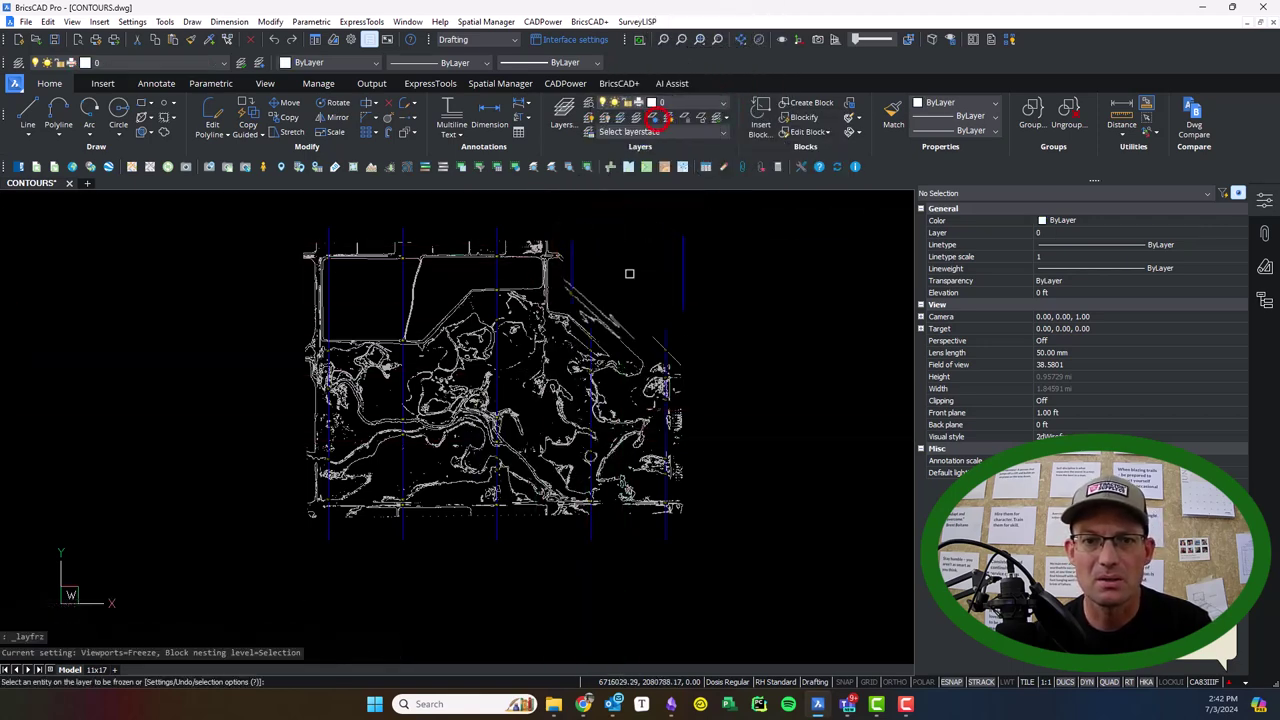
pyautogui.click(591, 263)
# Step: Examine the elevation labels across the contour map with the guide lines hidden
pyautogui.scroll(3, 602, 258)
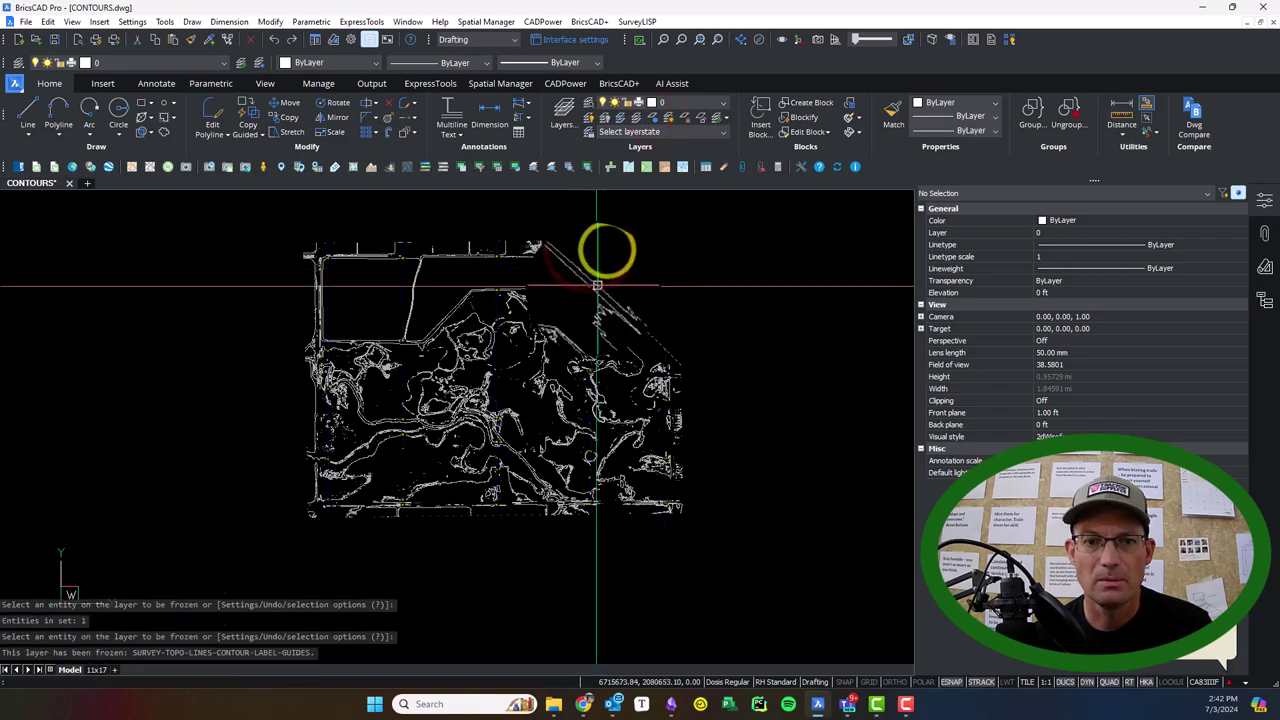
pyautogui.scroll(6, 591, 281)
pyautogui.scroll(-3, 590, 283)
pyautogui.moveTo(503, 454); pyautogui.dragTo(750, 166, button='middle')
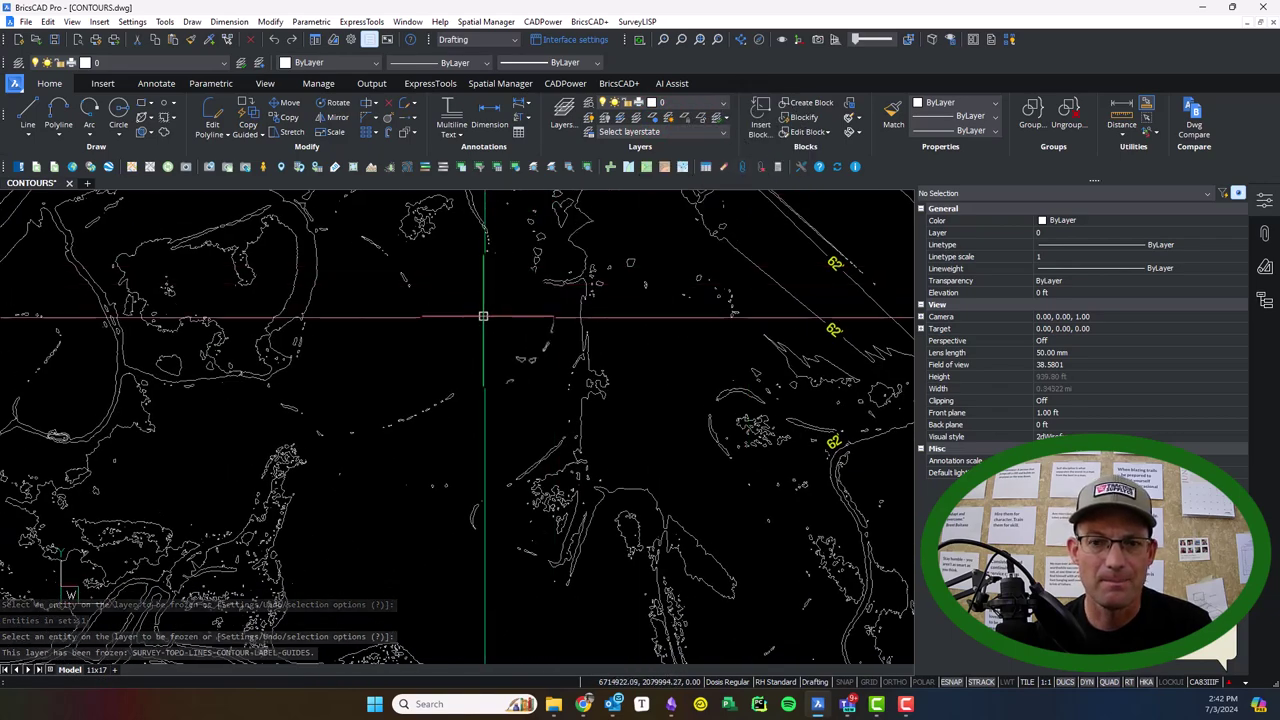
pyautogui.scroll(-5, 496, 327)
pyautogui.scroll(6, 630, 346)
pyautogui.scroll(-3, 598, 356)
pyautogui.scroll(-2, 599, 356)
pyautogui.moveTo(746, 275); pyautogui.dragTo(523, 371, button='middle')
# Step: Thaw all layers to bring back the vertical label guide lines
pyautogui.press('Escape')
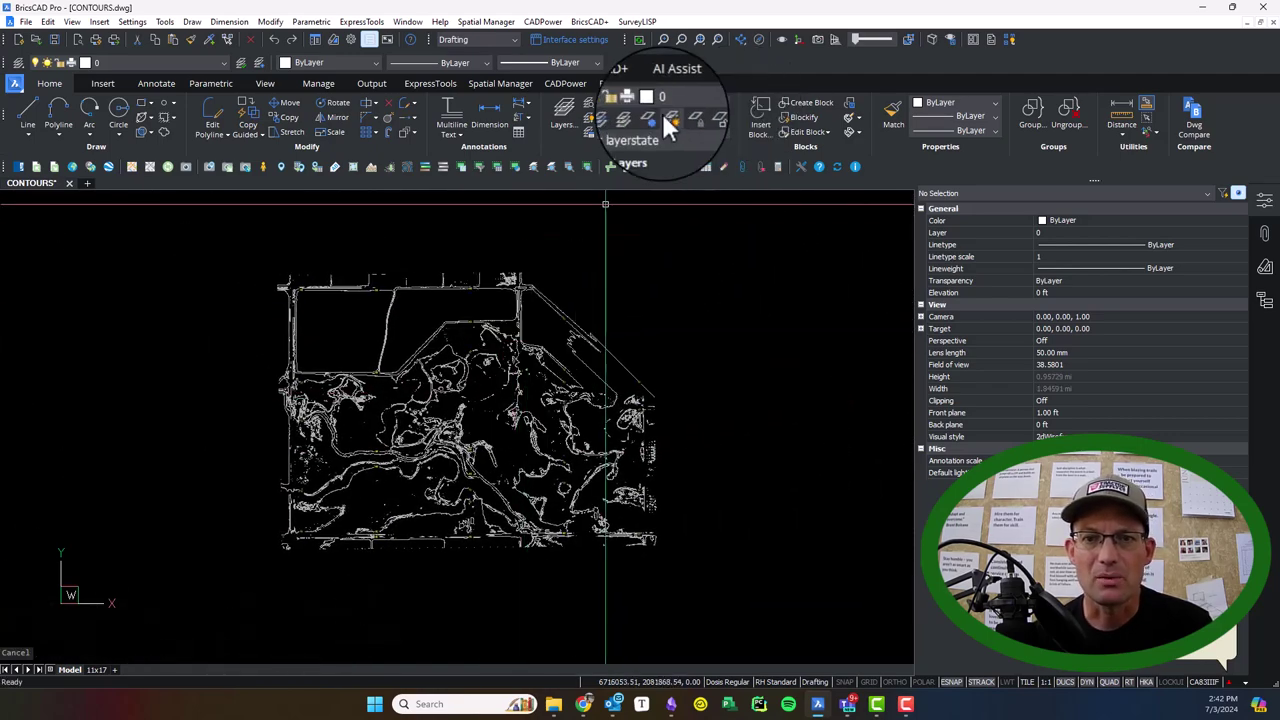
pyautogui.click(671, 120)
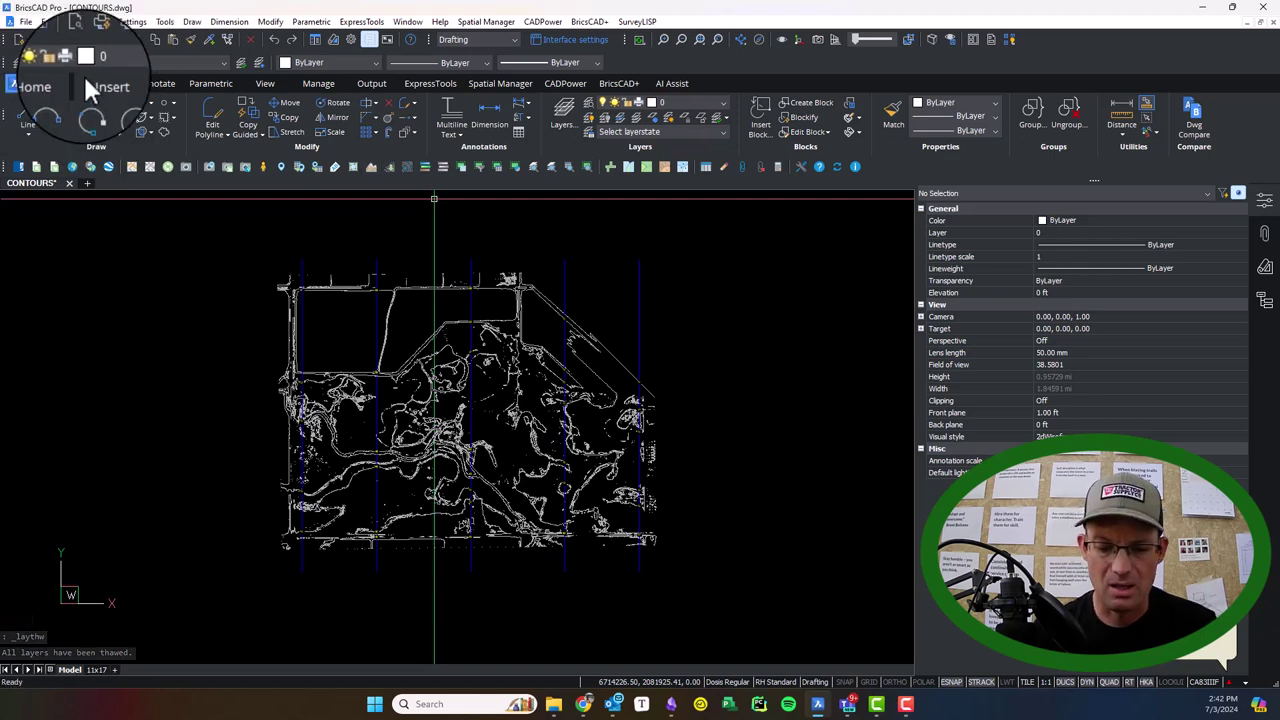
# Step: Purge the unused blocks, layers and styles from the CONTOURS drawing and save it
pyautogui.write('purge')
pyautogui.press('Return')
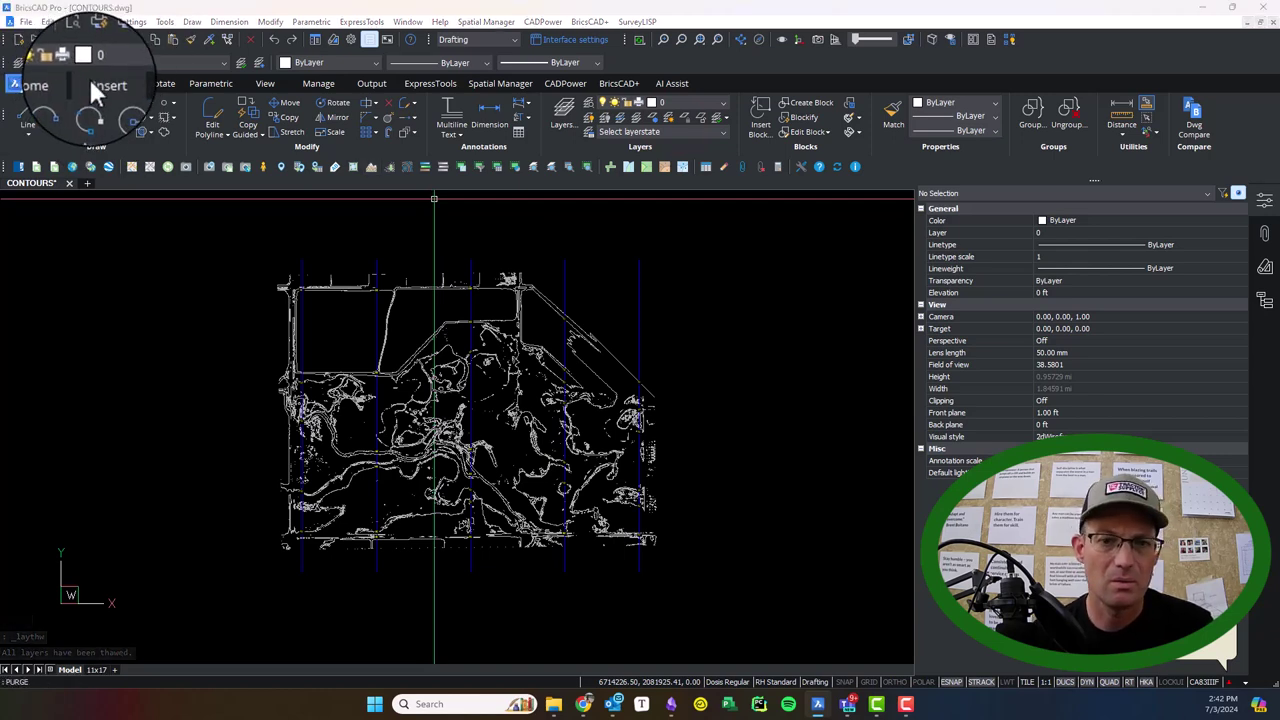
pyautogui.click(748, 458)
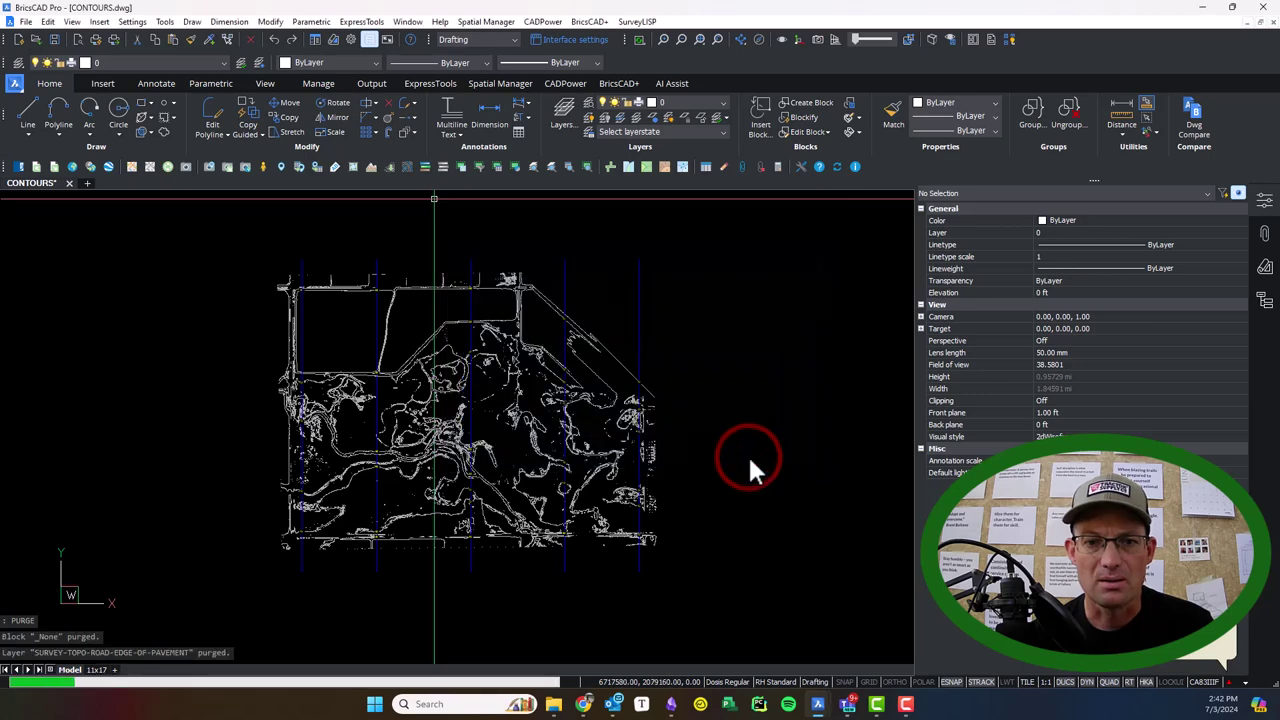
pyautogui.click(54, 40)
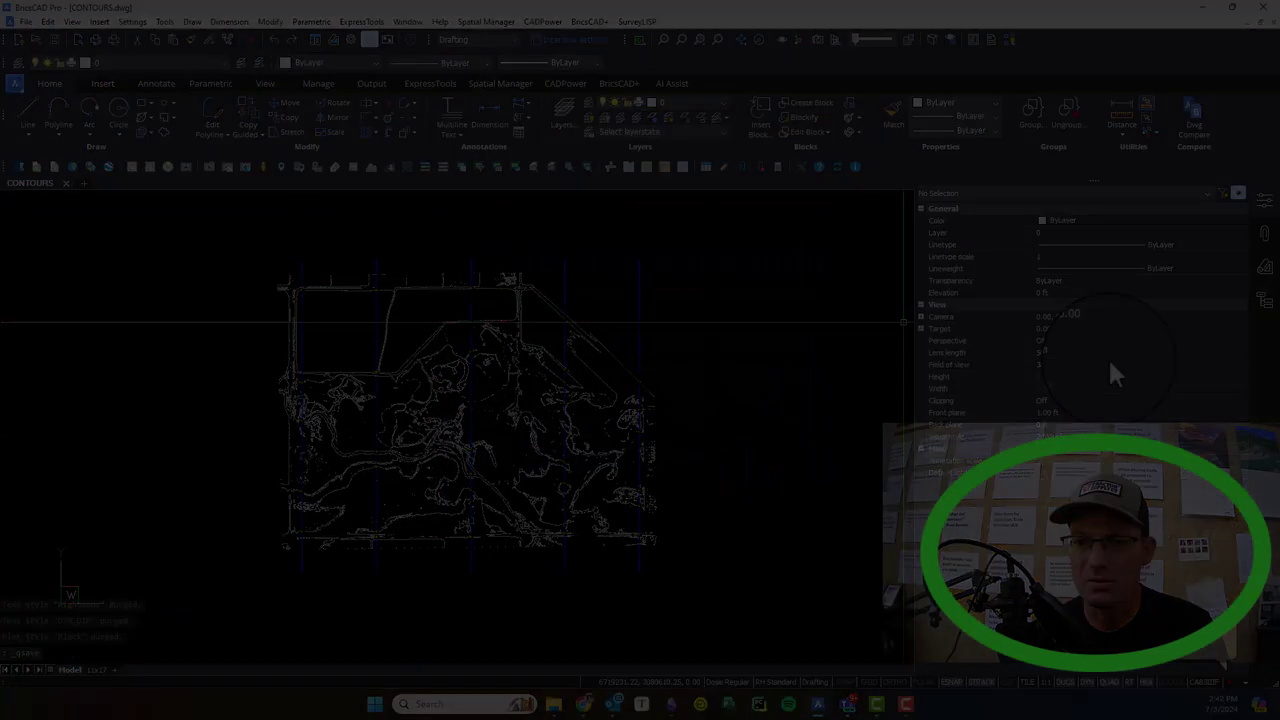